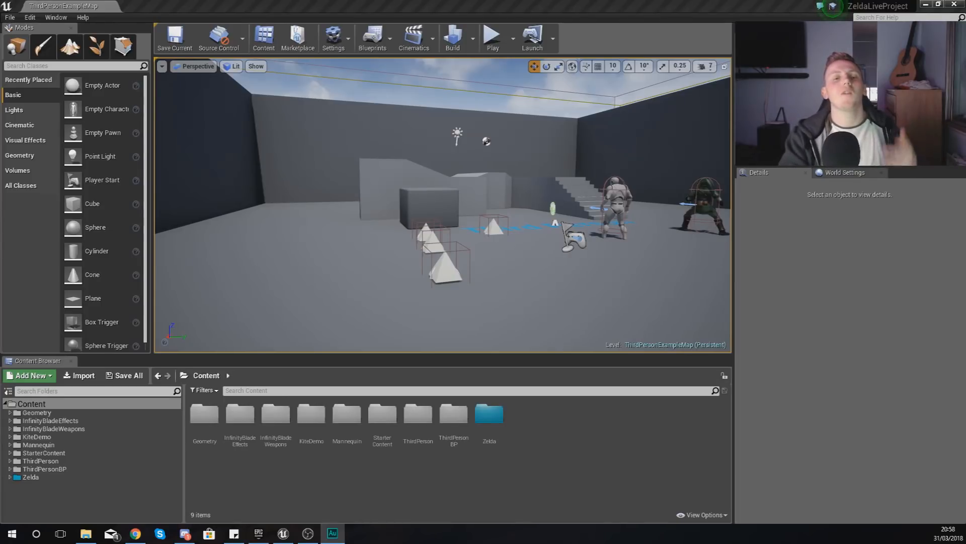
Play-test the level in the viewport, running the character around the arena and collecting the white pyramid pickups
click(493, 38)
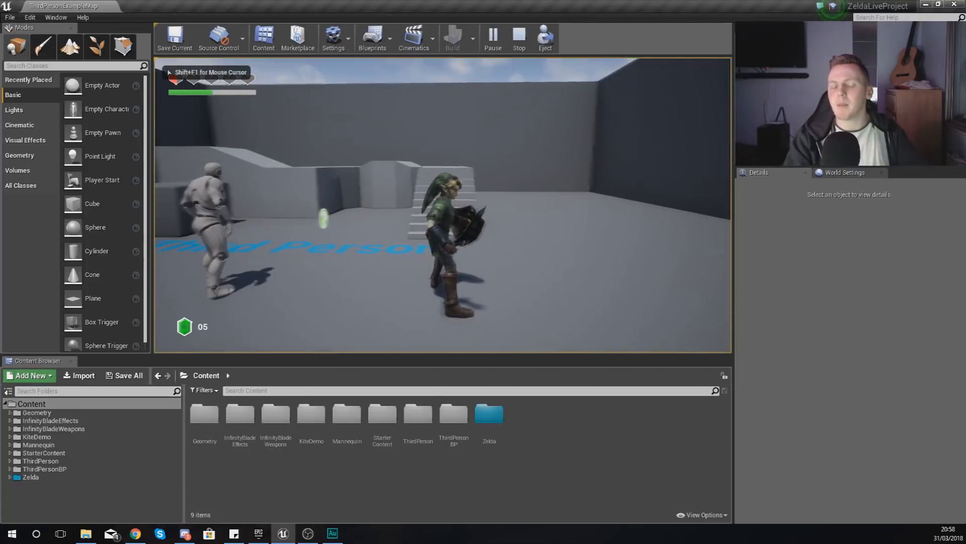
key(s)
key(a)
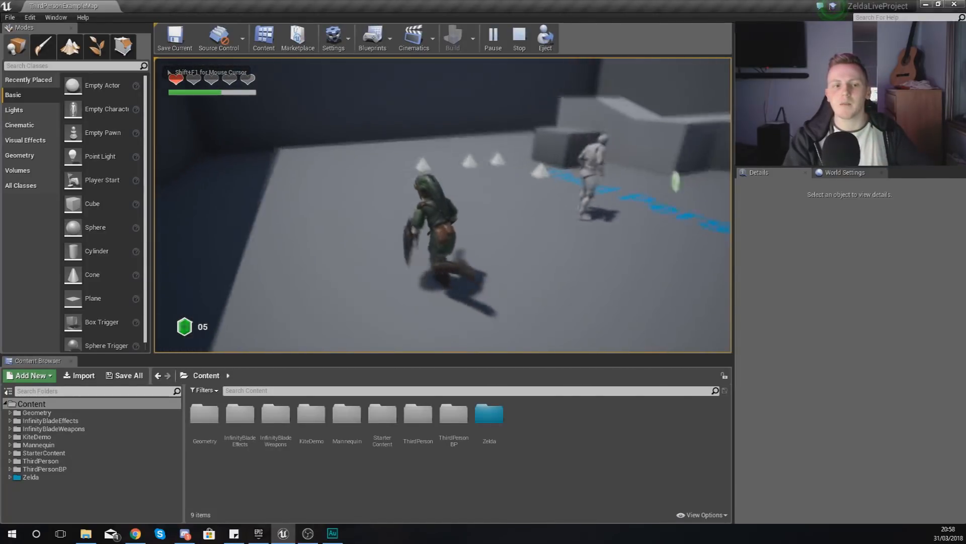
key(w)
key(d)
key(w)
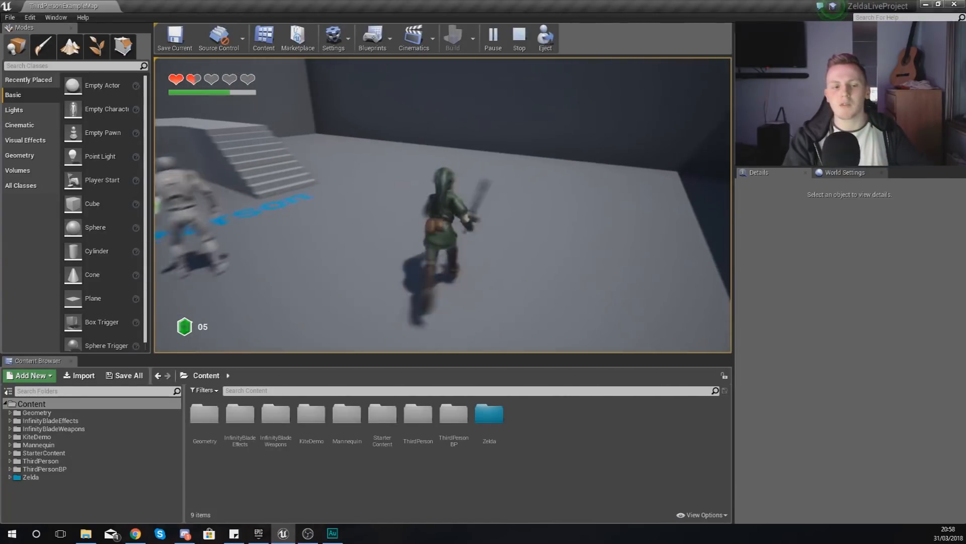
key(space)
key(w)
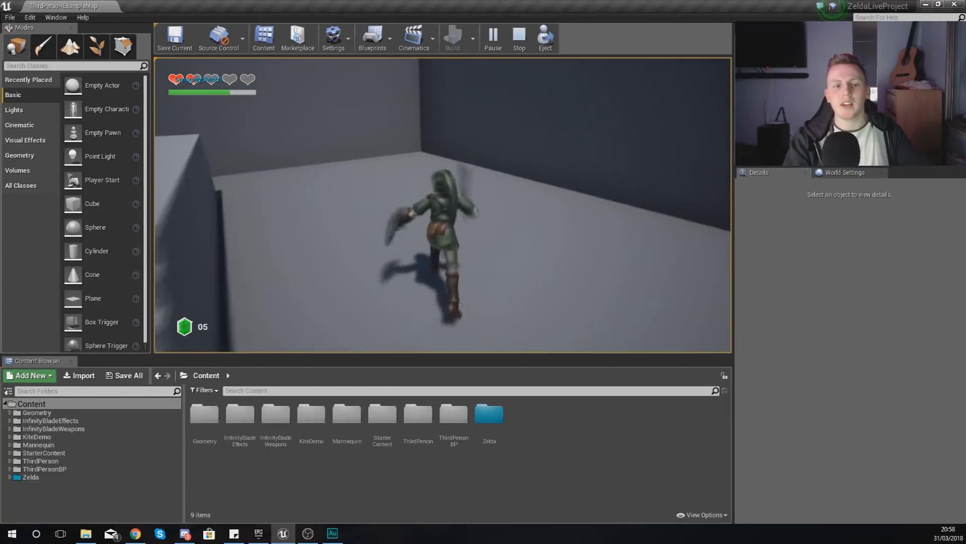
key(w)
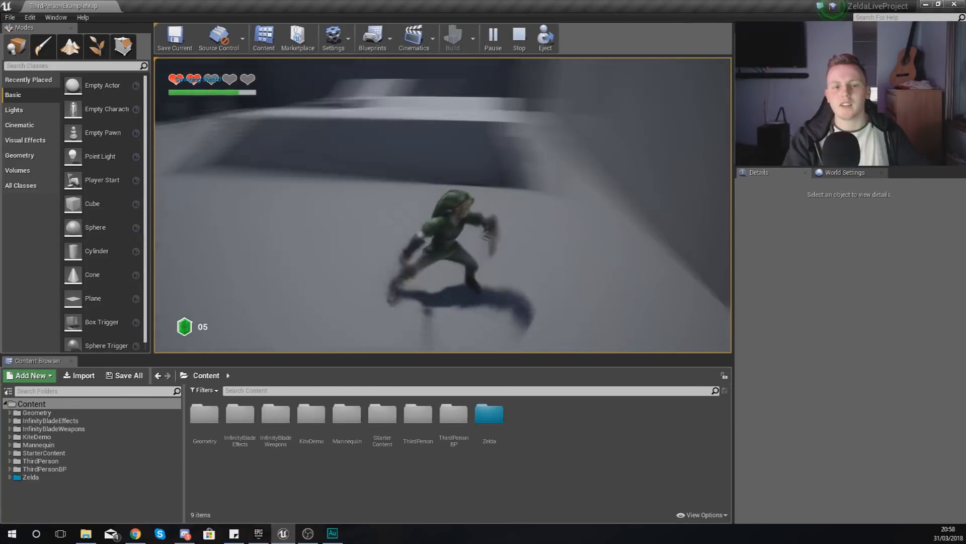
key(w)
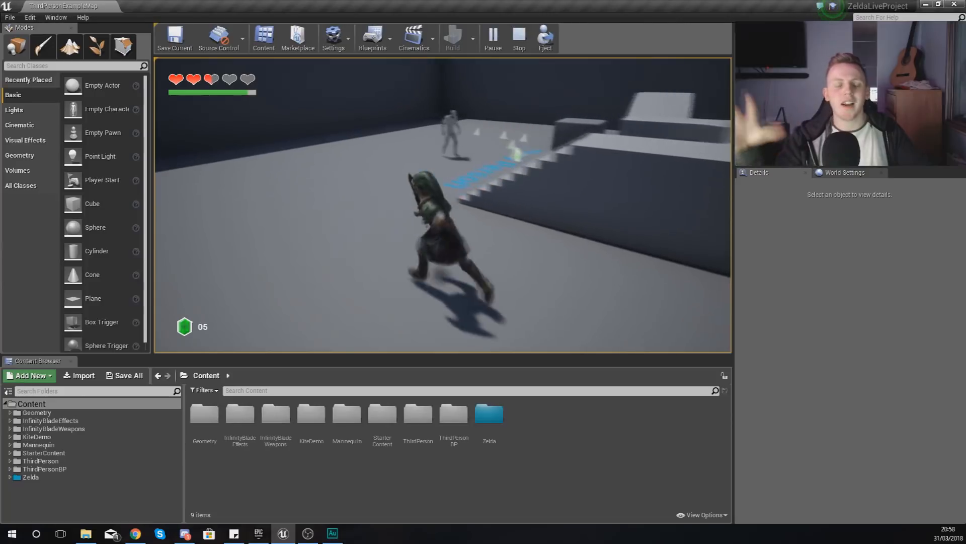
key(w)
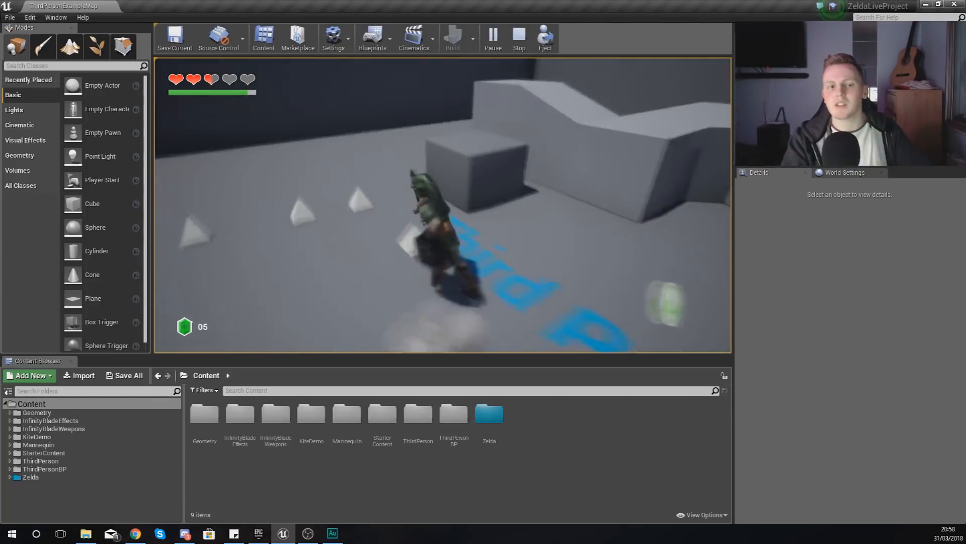
key(a)
key(s)
key(d)
key(d)
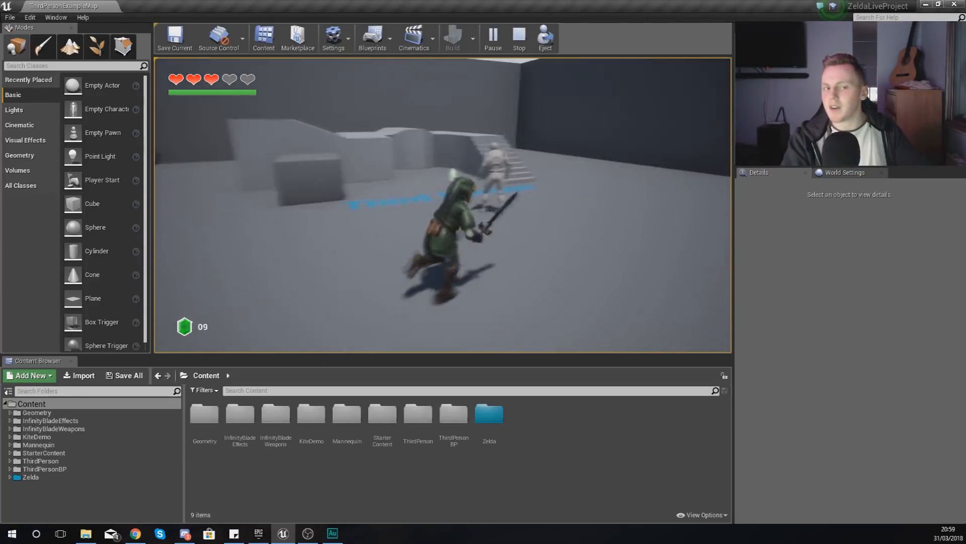
Test running and jumping across the stairs, raised platforms and cube, and end the play session
key(s)
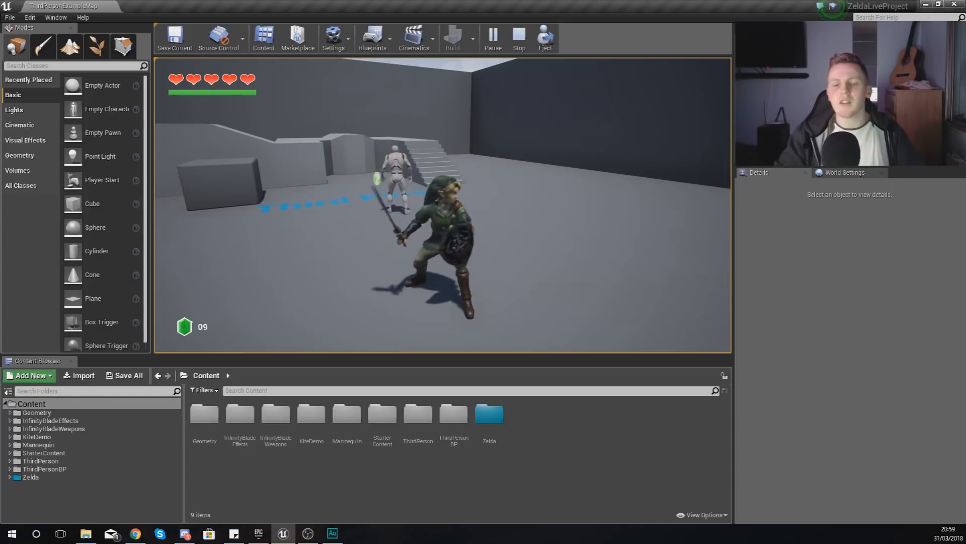
key(w)
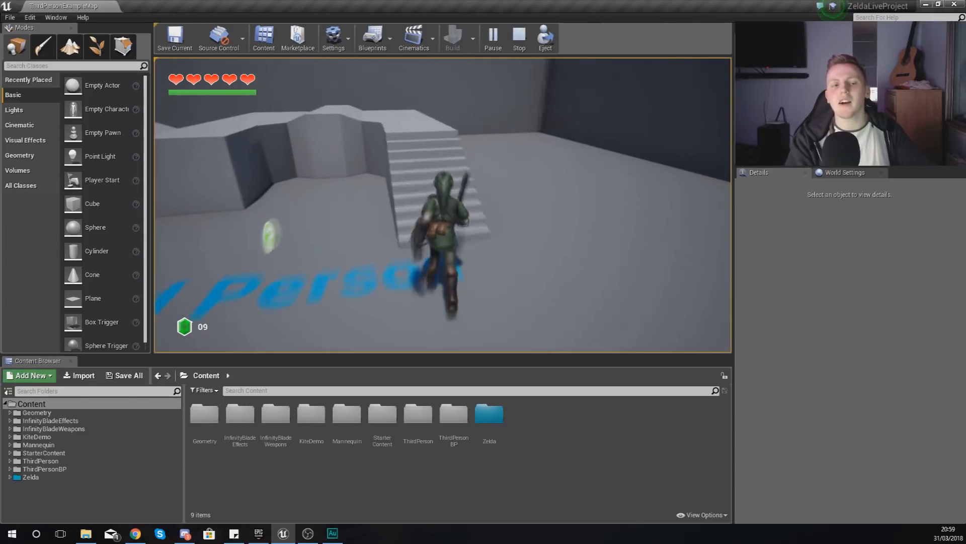
key(w)
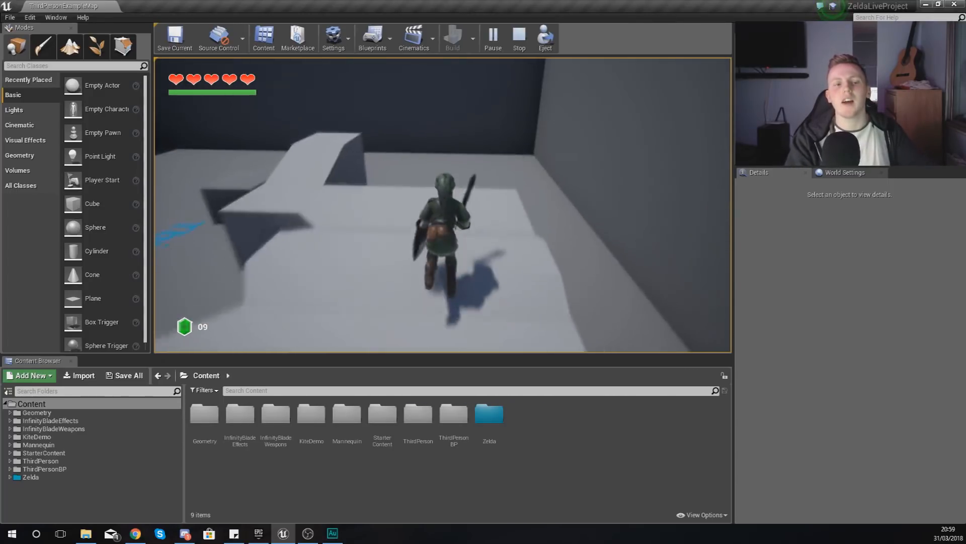
key(w)
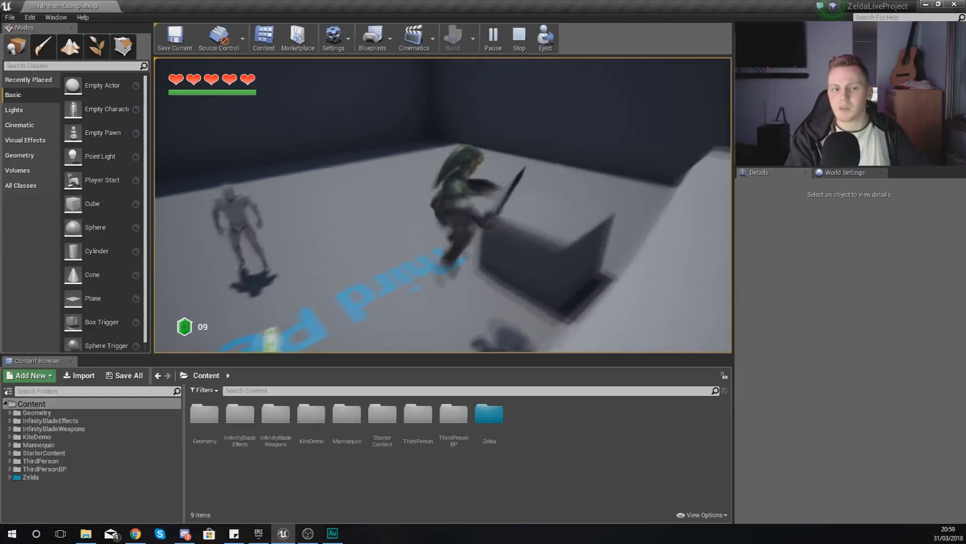
key(w)
key(w)
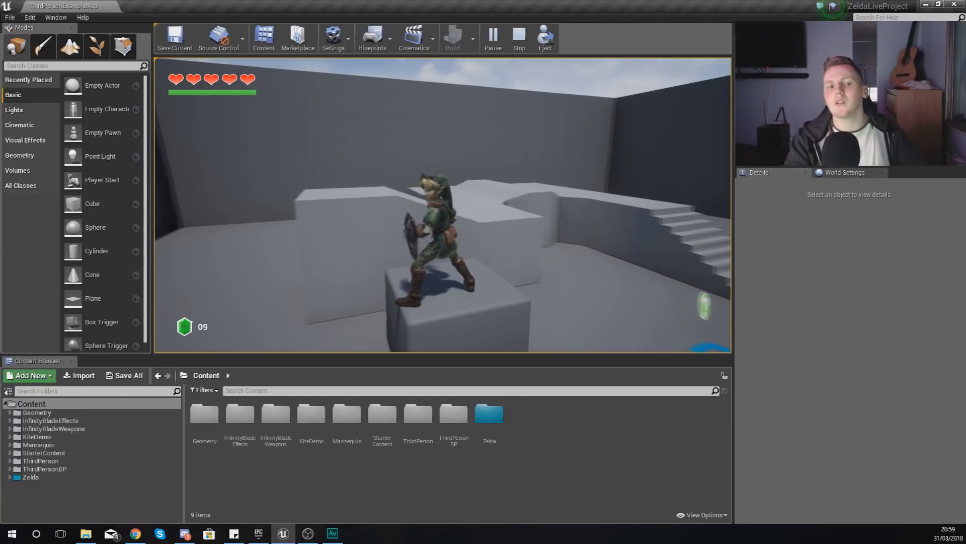
key(w)
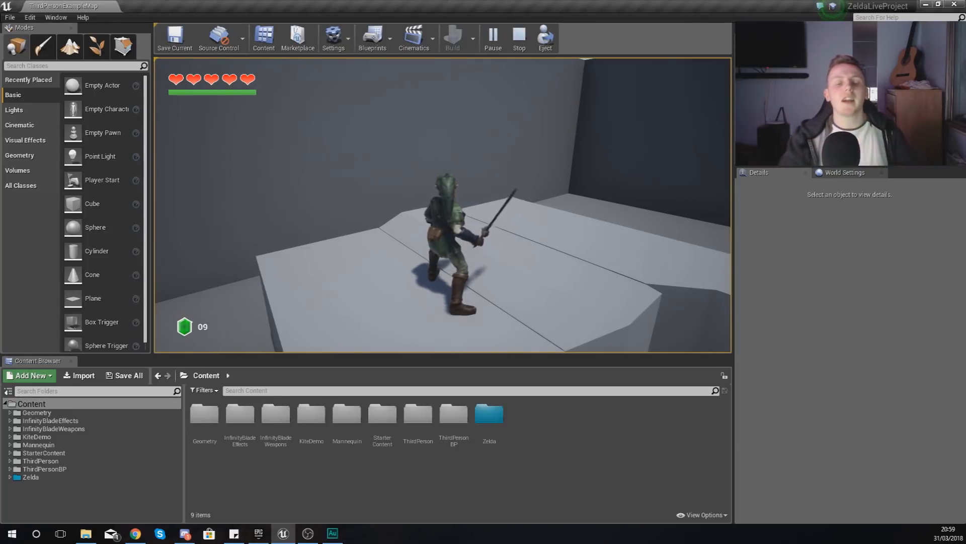
key(w)
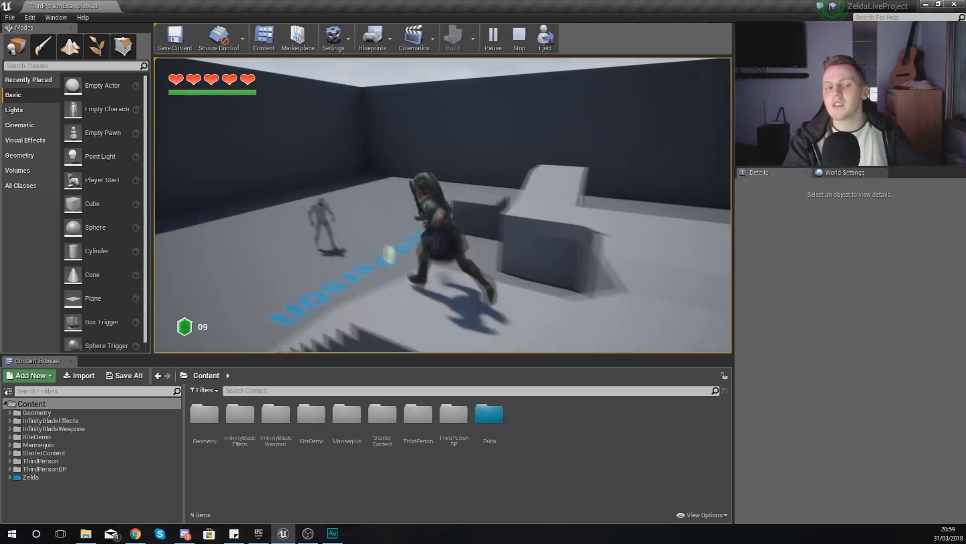
key(space)
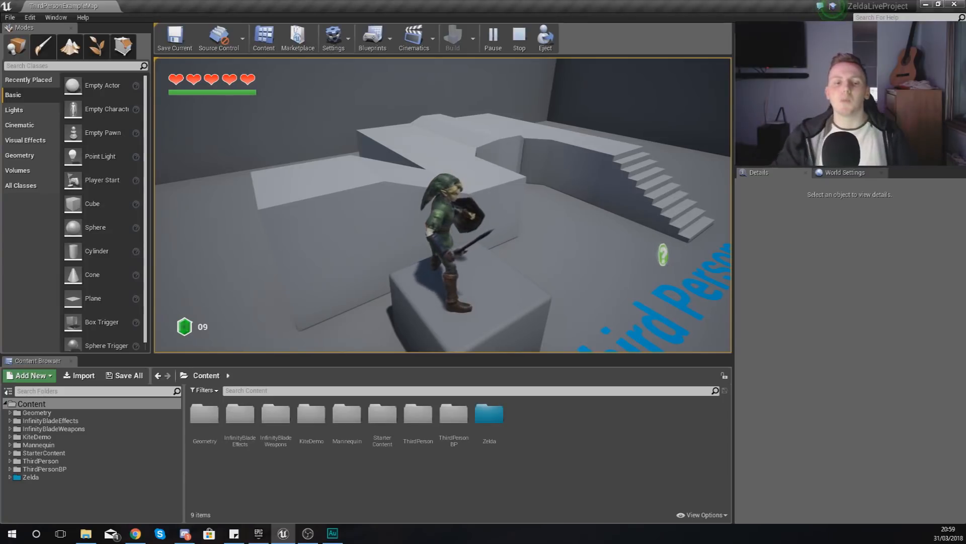
key(w)
key(space)
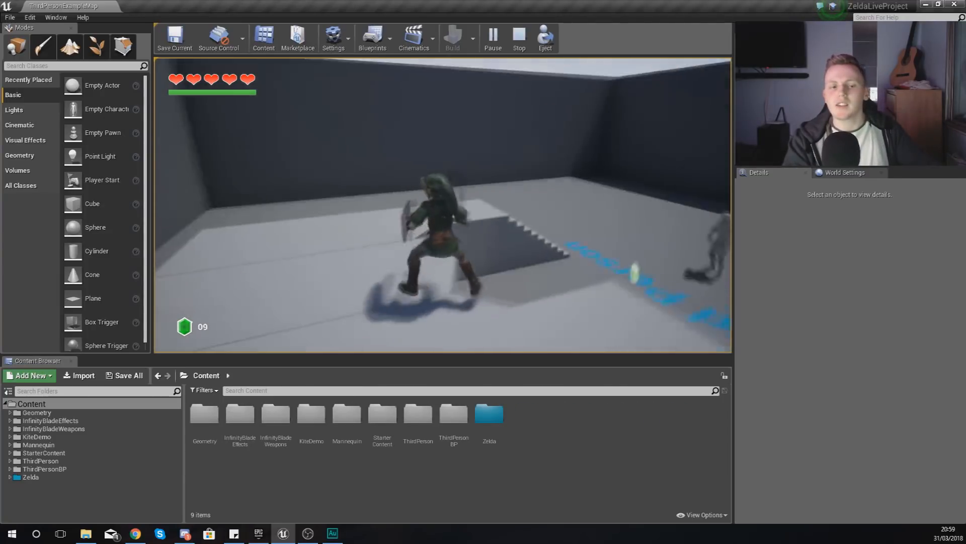
key(a)
key(d)
key(w)
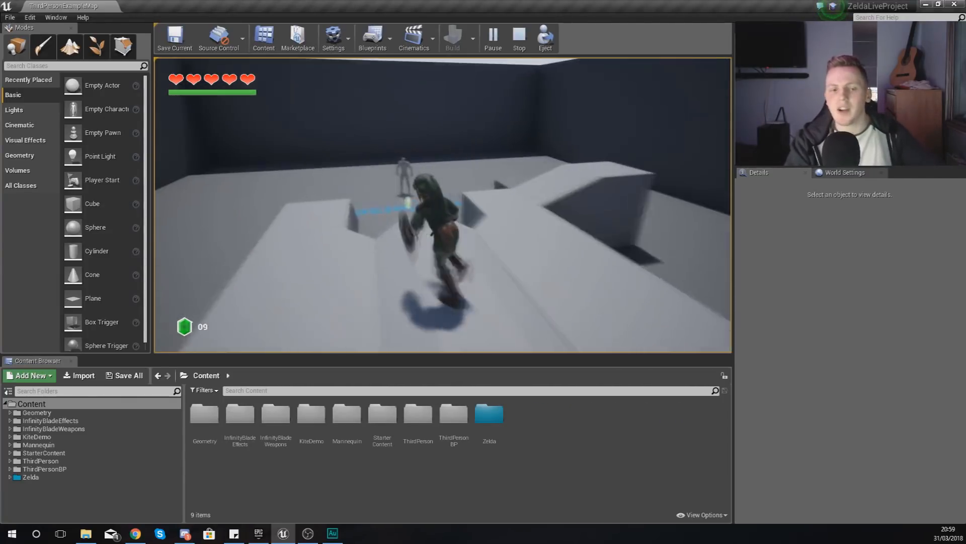
key(Escape)
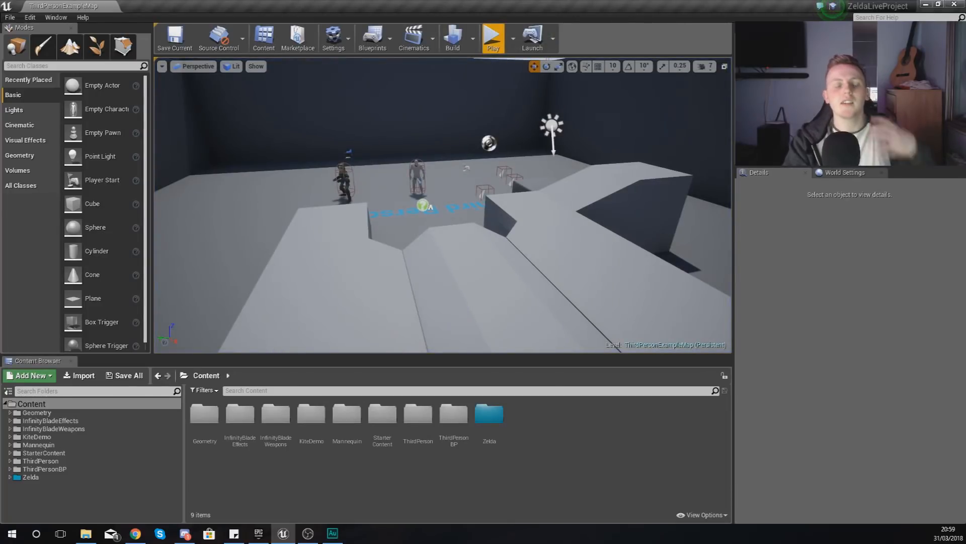
Create a new level from the Default template
click(15, 17)
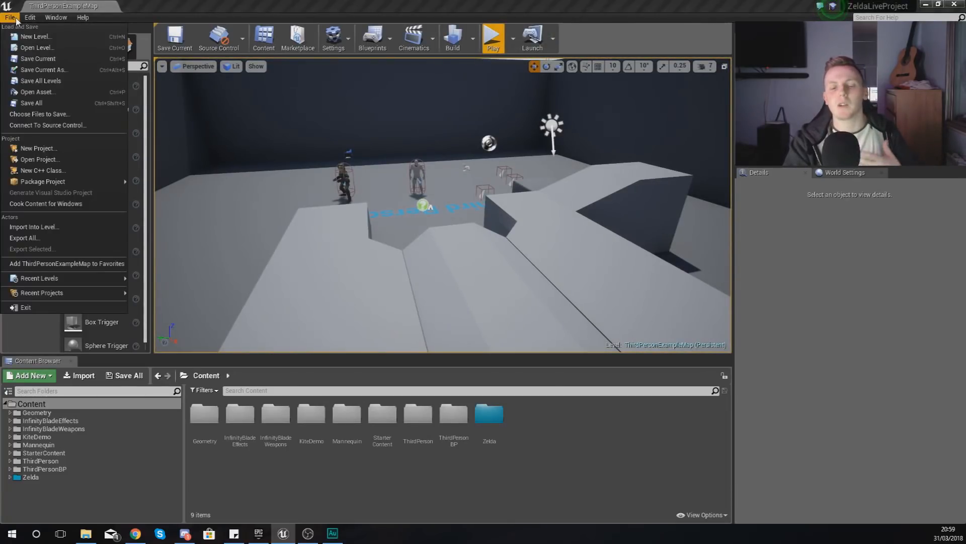
click(35, 36)
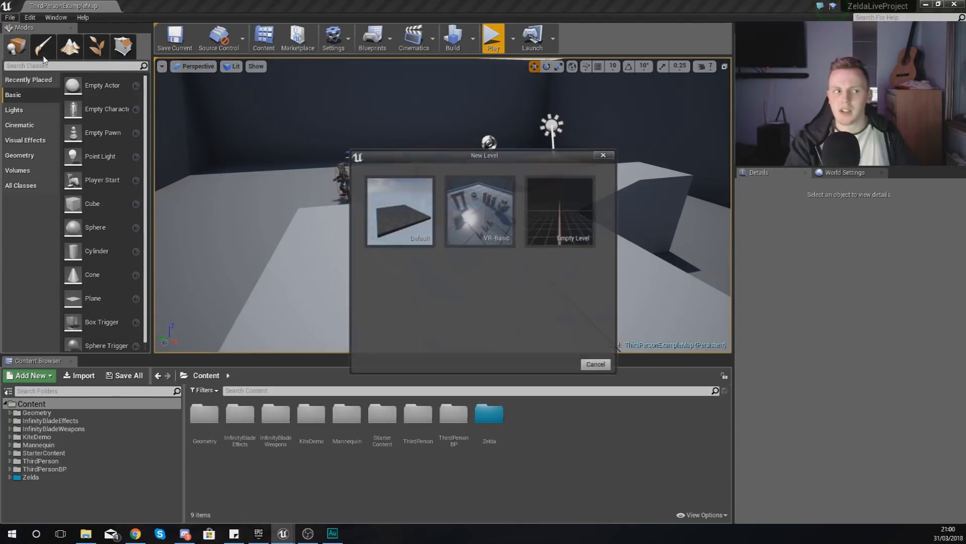
click(425, 253)
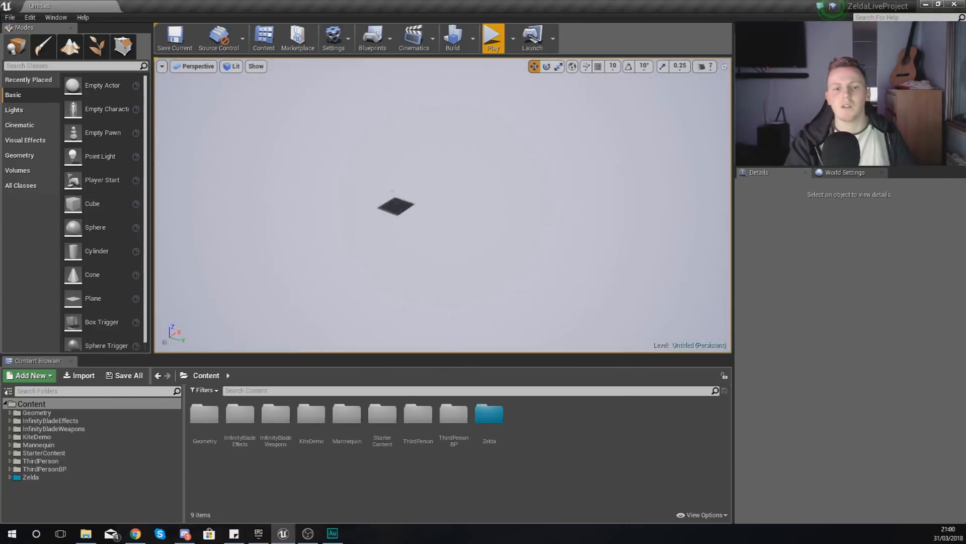
Delete the template's checkered floor mesh from the new level
key(w)
right_drag(443, 205, 342, 211)
right_drag(453, 285, 490, 284)
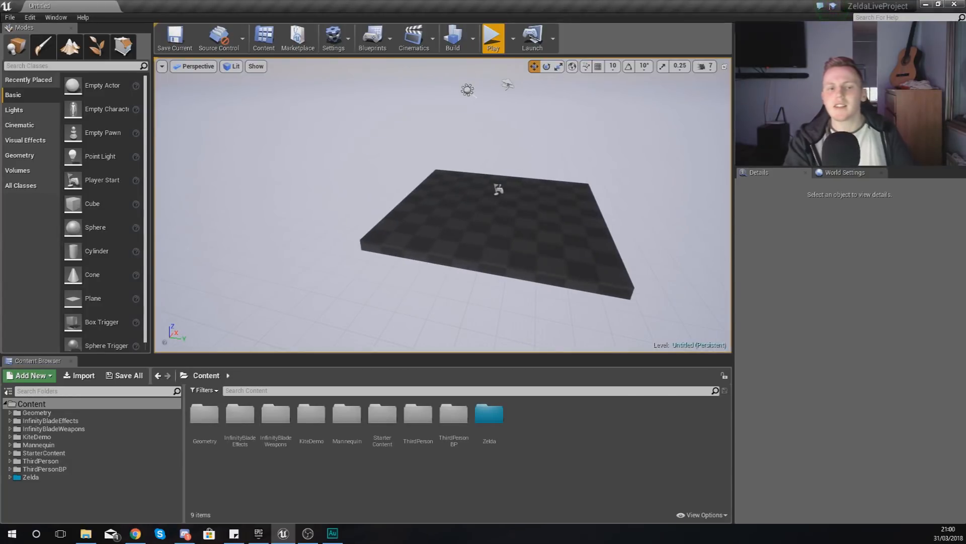
click(480, 254)
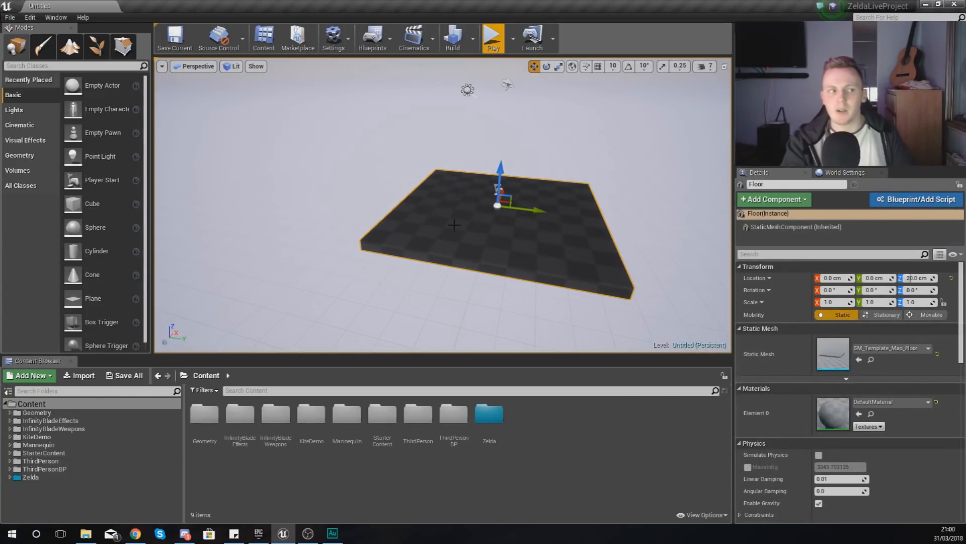
key(Delete)
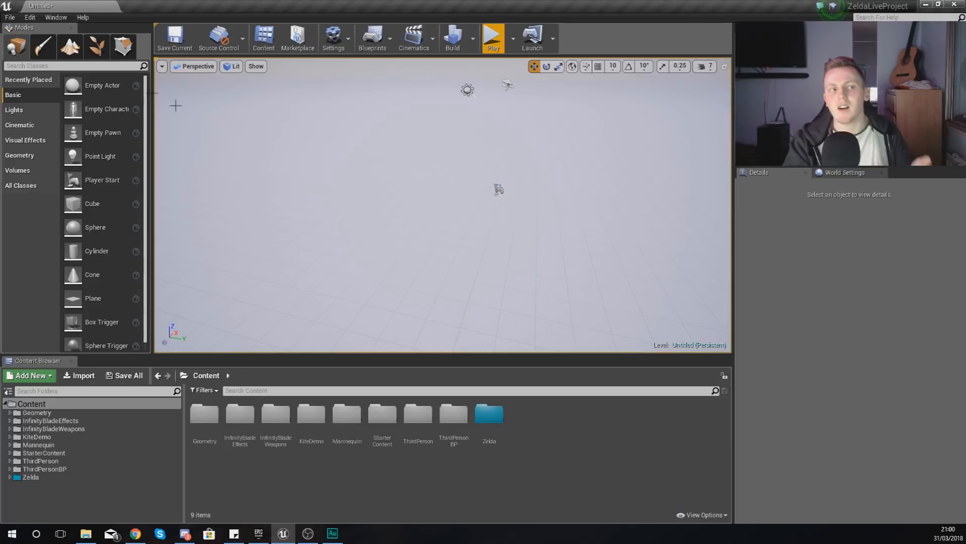
Create a new landscape with the default settings: 63x63 quads, 1x1 section and 8 x 8 components
click(78, 58)
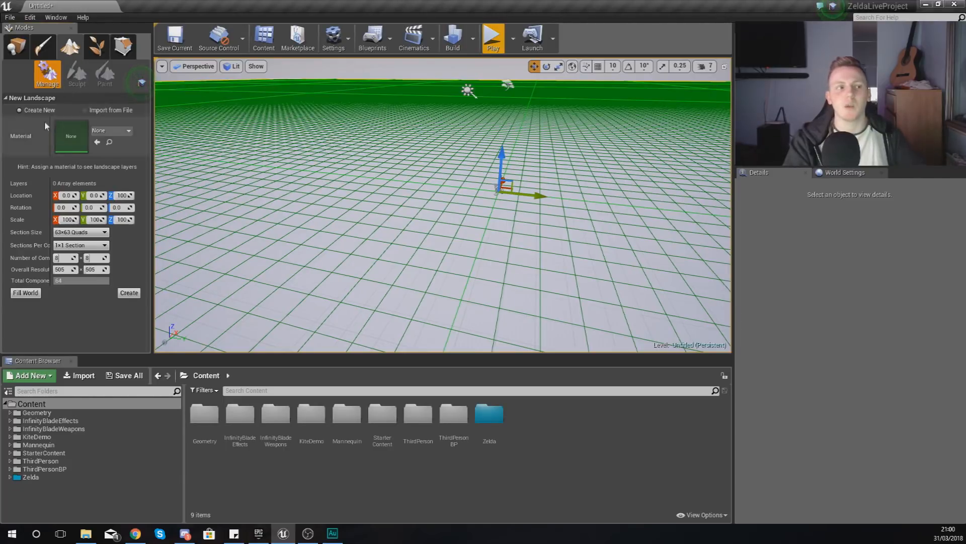
mouse_move(407, 225)
right_down()
mouse_move(370, 226)
mouse_move(401, 217)
mouse_move(407, 236)
right_up()
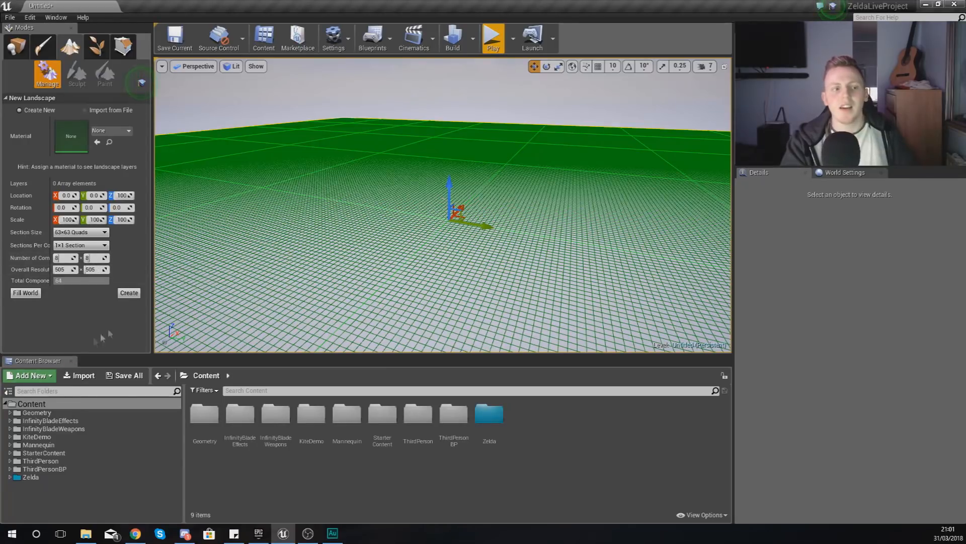
click(129, 293)
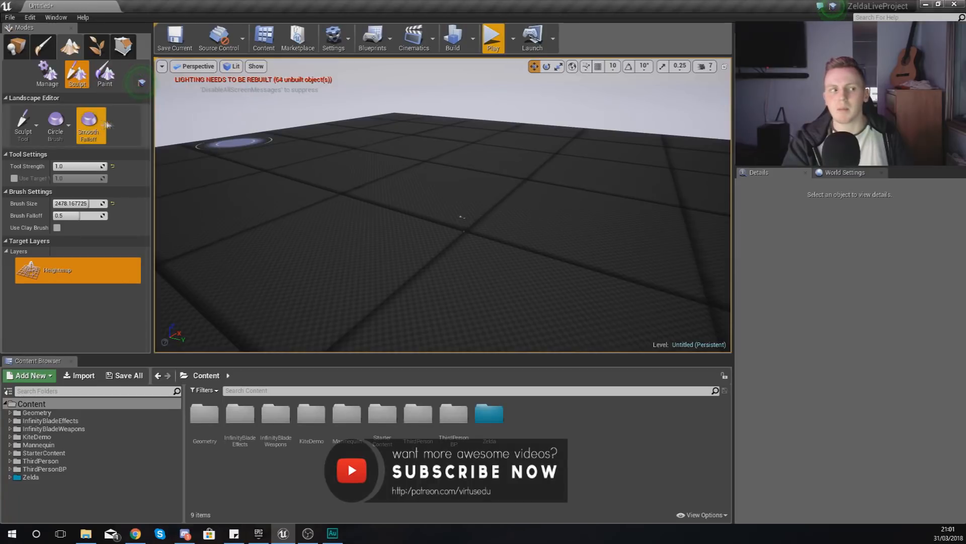
Enlarge the sculpt brush to about 3963 and raise a continuous ridge just inside all four edges of the landscape
mouse_move(509, 212)
right_down()
mouse_move(509, 282)
mouse_move(523, 246)
mouse_move(498, 232)
mouse_move(511, 209)
right_up()
key(s)
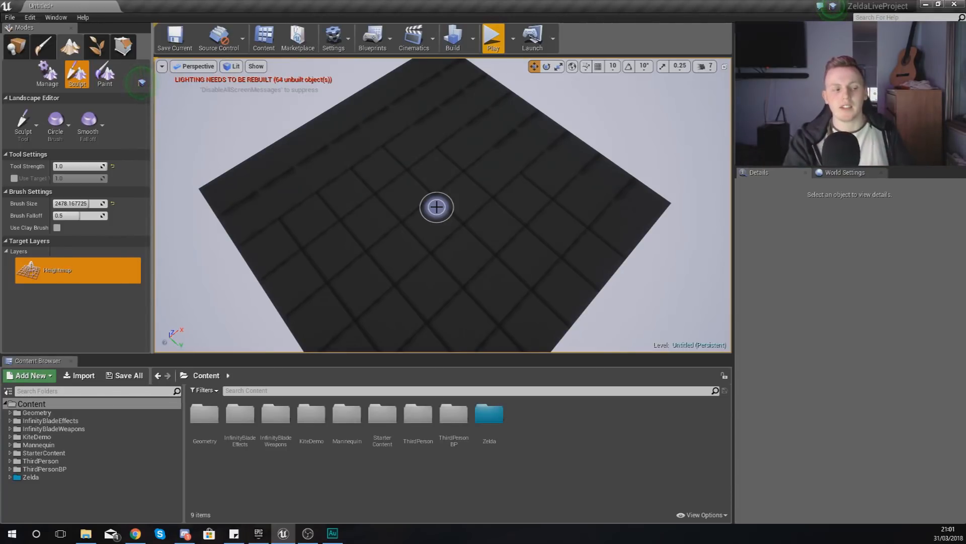
mouse_move(347, 214)
right_down()
mouse_move(413, 223)
mouse_move(376, 218)
right_up()
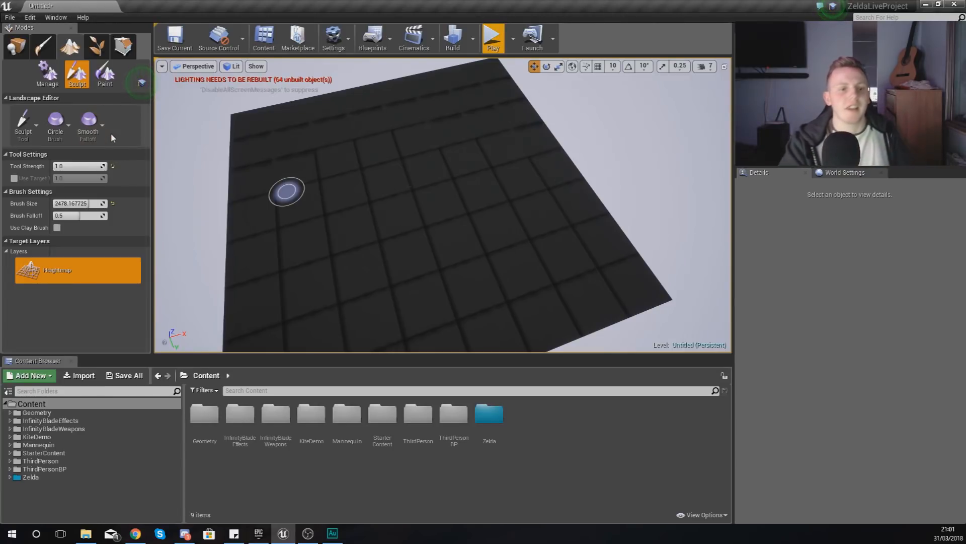
right_drag(427, 195, 535, 195)
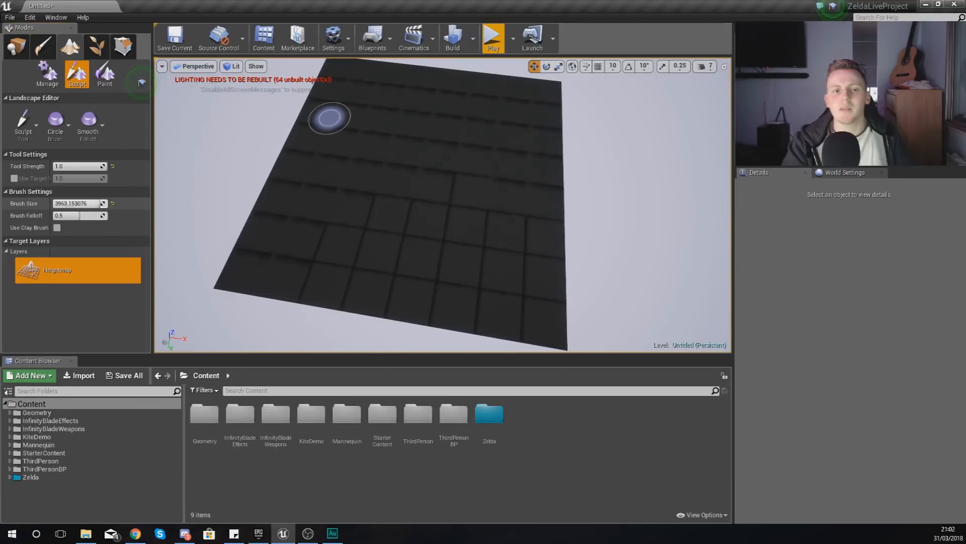
right_drag(359, 127, 327, 94)
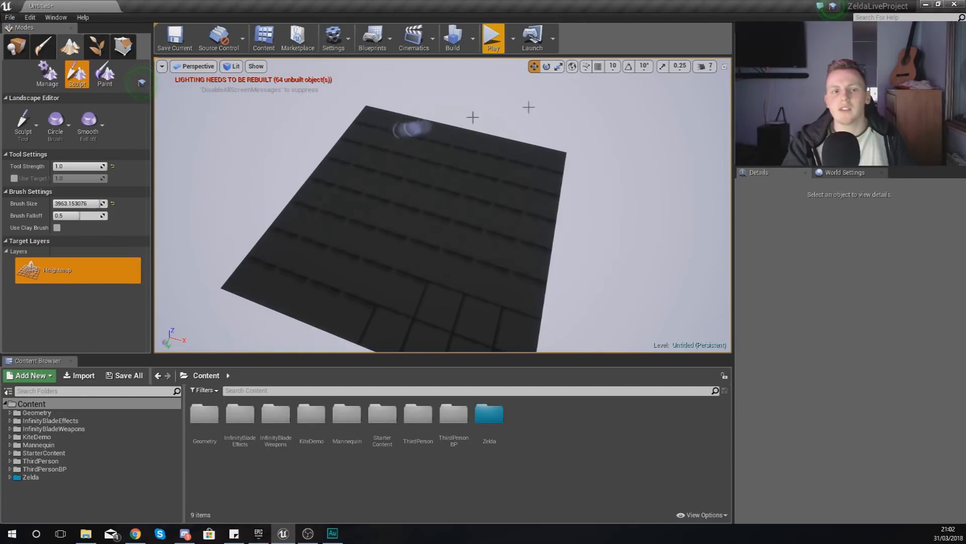
click(709, 73)
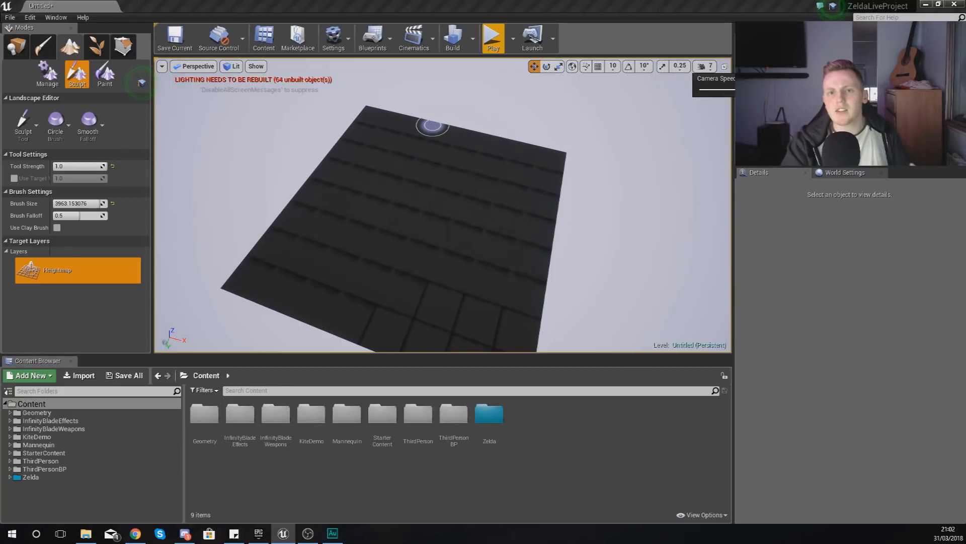
right_drag(388, 141, 387, 141)
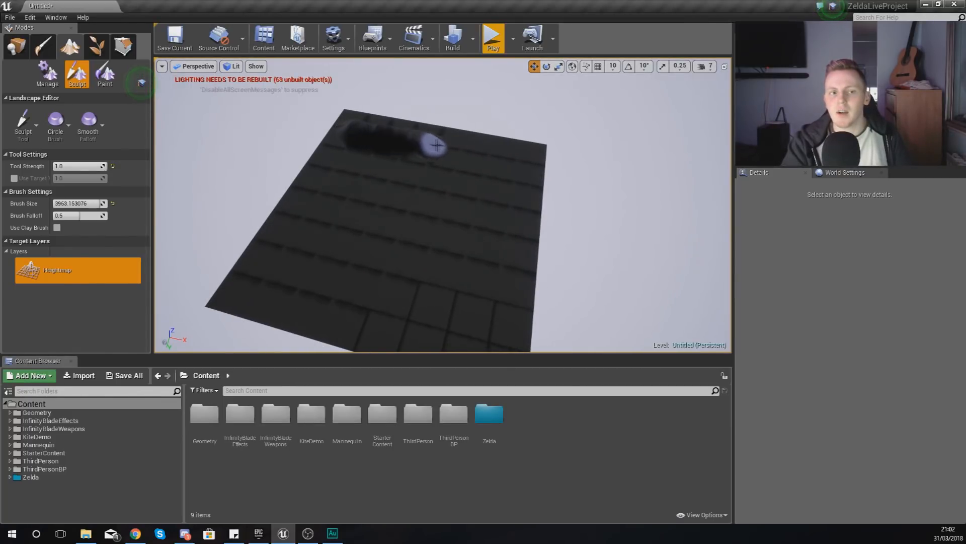
mouse_move(494, 306)
mouse_down()
mouse_move(455, 326)
mouse_move(298, 292)
mouse_up()
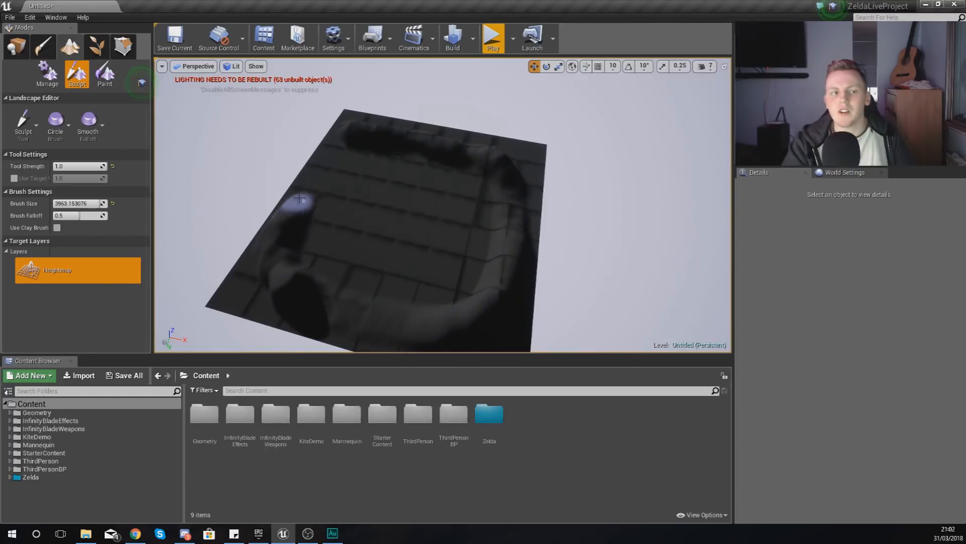
Build the ridge higher along the near edge and the adjoining corner with repeated sculpt strokes
key(w)
mouse_move(332, 148)
right_down()
mouse_move(282, 156)
mouse_move(257, 116)
mouse_move(155, 117)
mouse_move(192, 151)
mouse_move(201, 242)
mouse_move(171, 271)
mouse_move(346, 135)
right_up()
key(s)
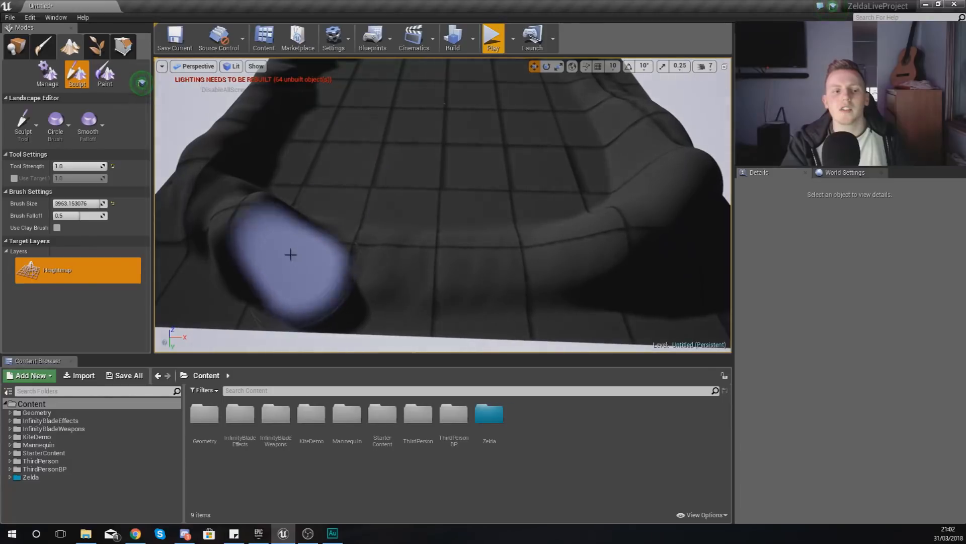
mouse_move(291, 255)
mouse_down()
mouse_move(536, 248)
mouse_move(612, 209)
mouse_up()
mouse_move(298, 244)
right_down()
mouse_move(392, 231)
mouse_move(479, 202)
mouse_move(382, 242)
mouse_move(232, 236)
right_up()
key(d)
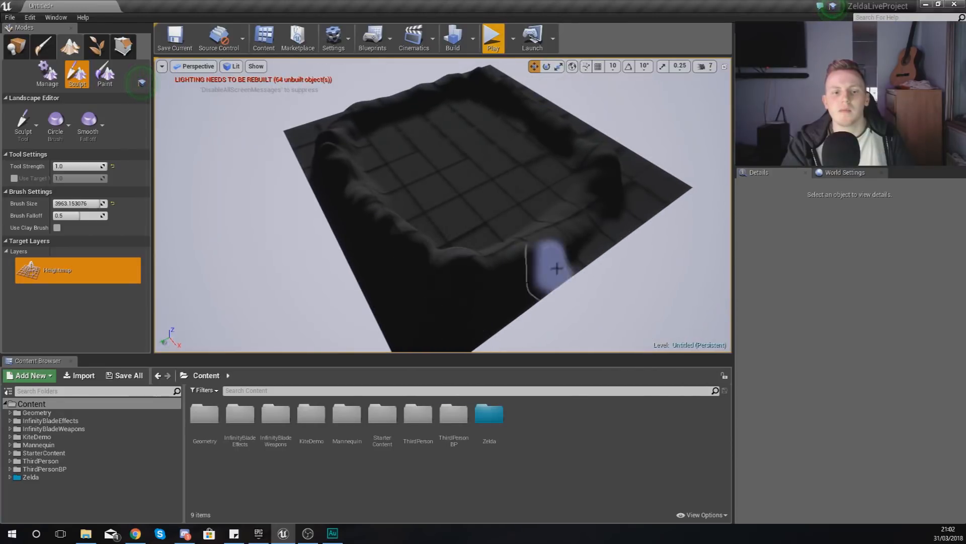
Sculpt taller, uneven mountain peaks along the remaining edges and corners surrounding the flat valley
click(390, 275)
mouse_move(390, 275)
right_down()
mouse_move(261, 256)
mouse_move(548, 258)
right_up()
key(d)
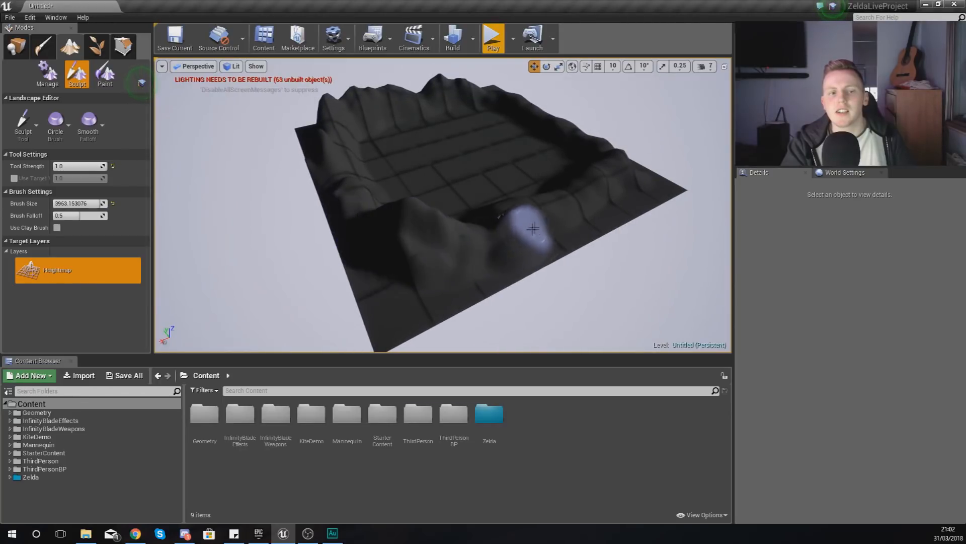
right_drag(435, 264, 583, 239)
right_drag(448, 287, 384, 270)
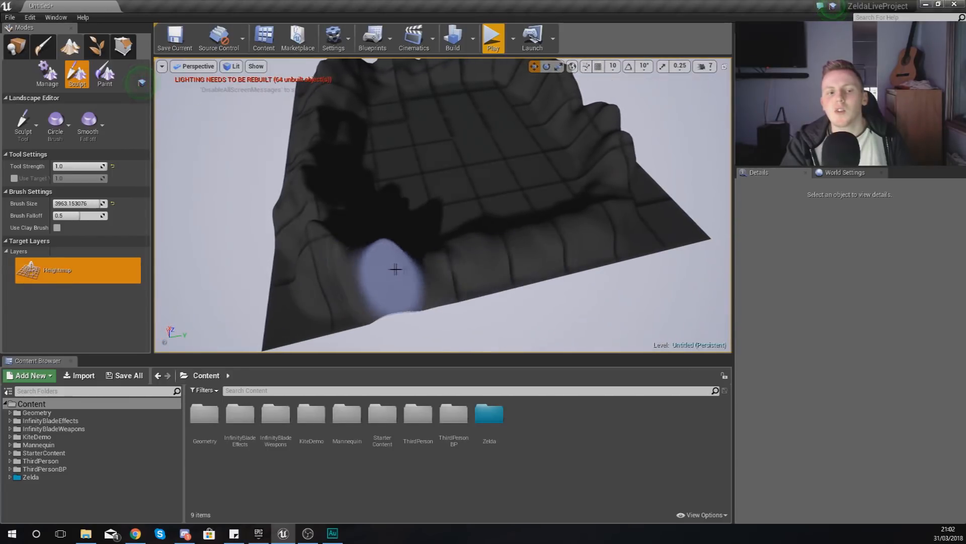
mouse_move(622, 169)
right_down()
mouse_move(317, 262)
mouse_move(352, 83)
right_up()
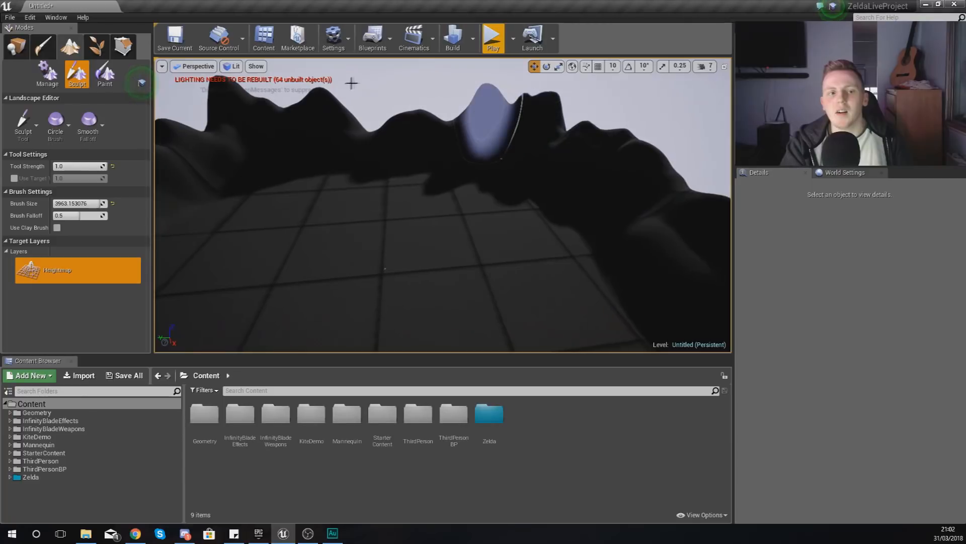
right_drag(500, 126, 520, 144)
mouse_move(578, 206)
mouse_down()
mouse_move(604, 233)
mouse_move(637, 243)
mouse_up()
right_drag(636, 244, 435, 229)
Switch to the Erosion tool, try it on a mountain slope at strength 1.0, and undo that erosion
click(39, 138)
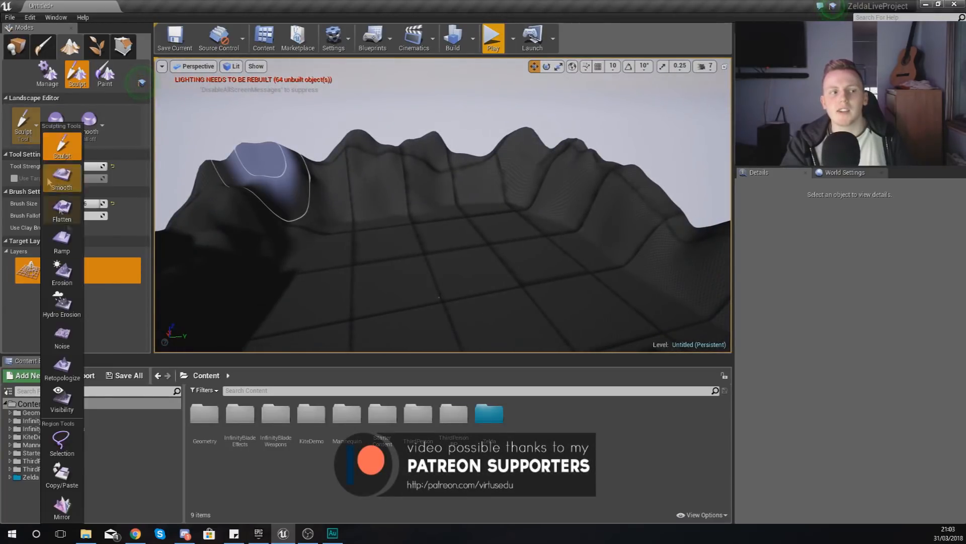
click(77, 266)
mouse_move(424, 183)
right_down()
mouse_move(302, 184)
mouse_move(302, 204)
right_up()
key(w)
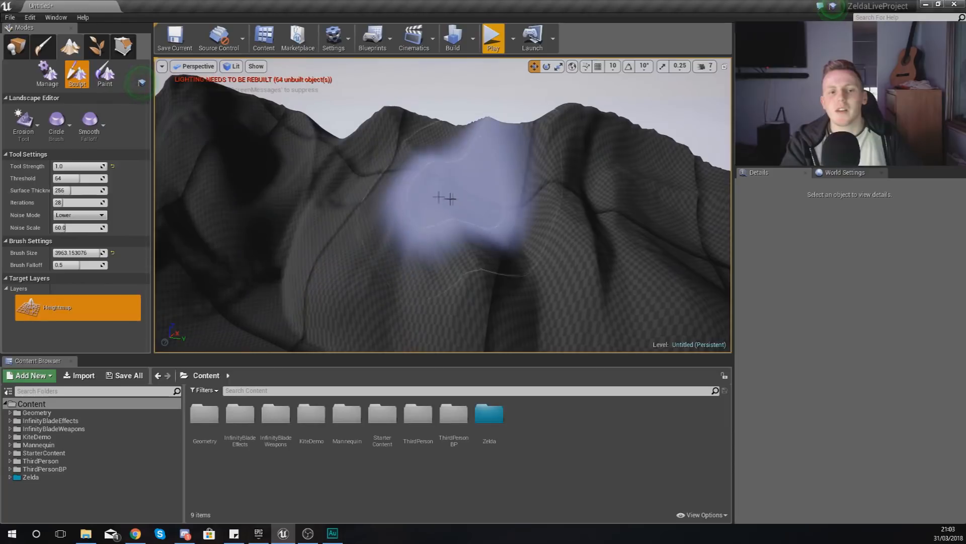
key(ctrl+z)
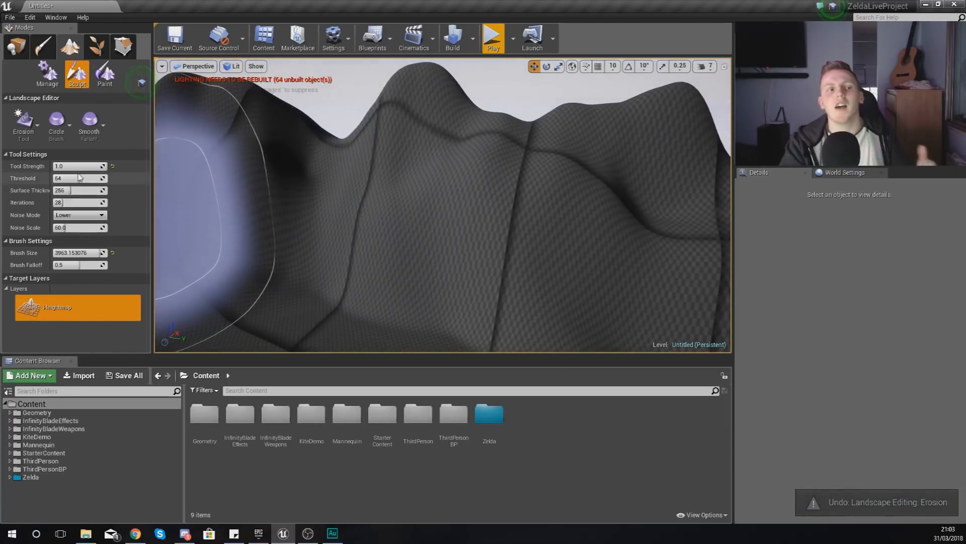
Reduce the erosion strength to about 0.25 and erode the mountain walls around the valley
drag(71, 166, 66, 166)
mouse_move(477, 188)
mouse_down()
mouse_move(255, 168)
mouse_move(539, 181)
mouse_move(724, 177)
mouse_up()
mouse_move(442, 205)
right_down()
mouse_move(498, 202)
mouse_move(478, 193)
mouse_move(496, 219)
mouse_move(427, 171)
right_up()
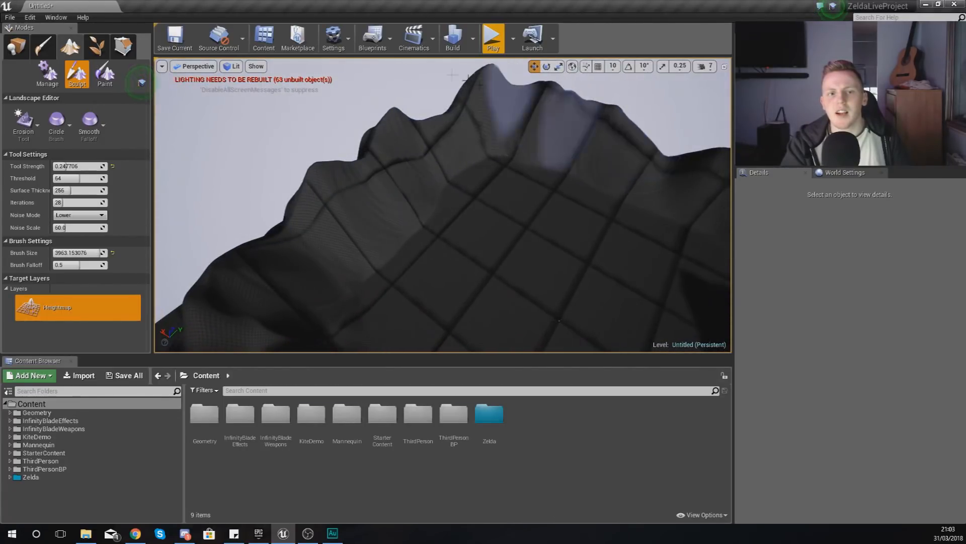
right_drag(599, 103, 714, 109)
key(w)
mouse_move(442, 204)
right_down()
mouse_move(498, 196)
mouse_move(609, 211)
mouse_move(665, 202)
mouse_move(388, 201)
mouse_move(353, 197)
mouse_move(312, 171)
mouse_move(352, 221)
mouse_move(505, 138)
right_up()
key(w)
key(s)
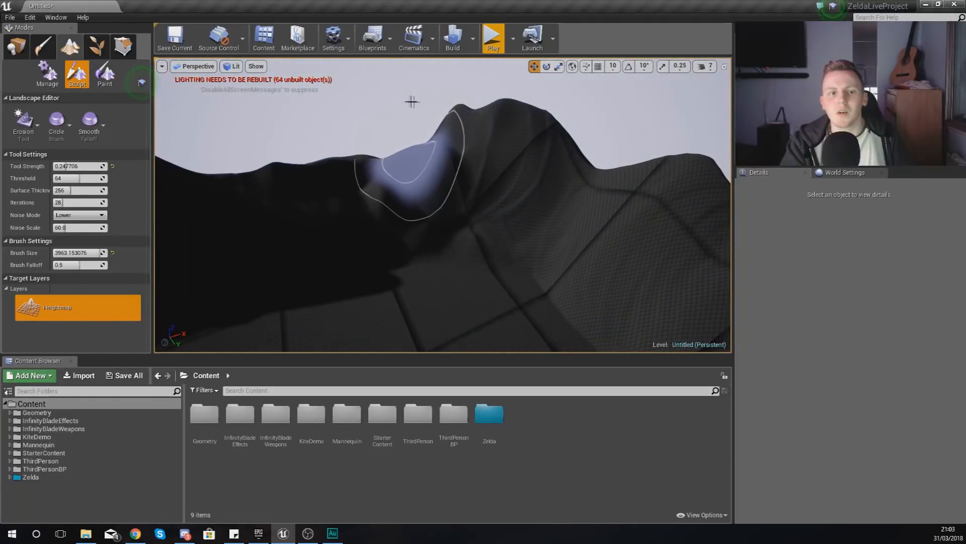
right_drag(429, 122, 282, 96)
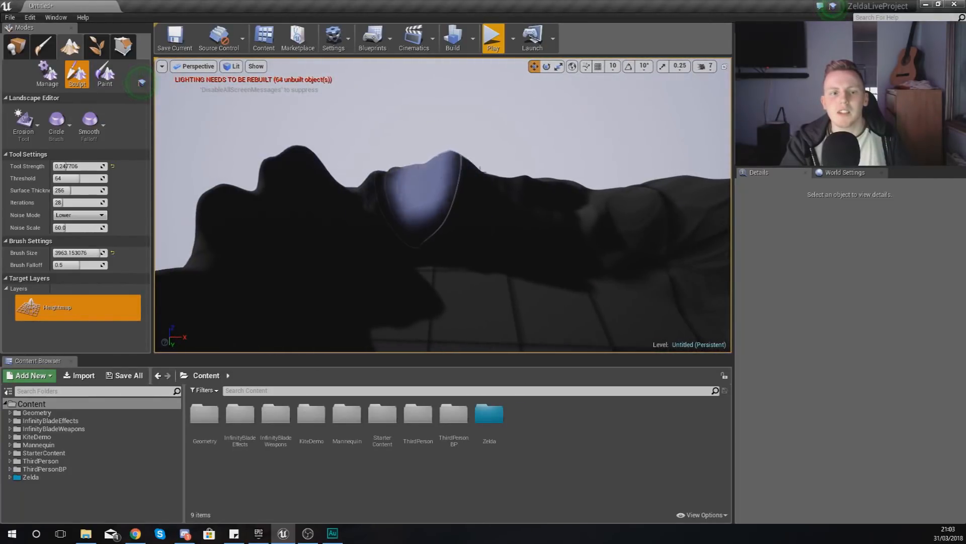
right_drag(242, 181, 167, 201)
mouse_move(430, 162)
right_down()
mouse_move(353, 146)
mouse_move(393, 153)
right_up()
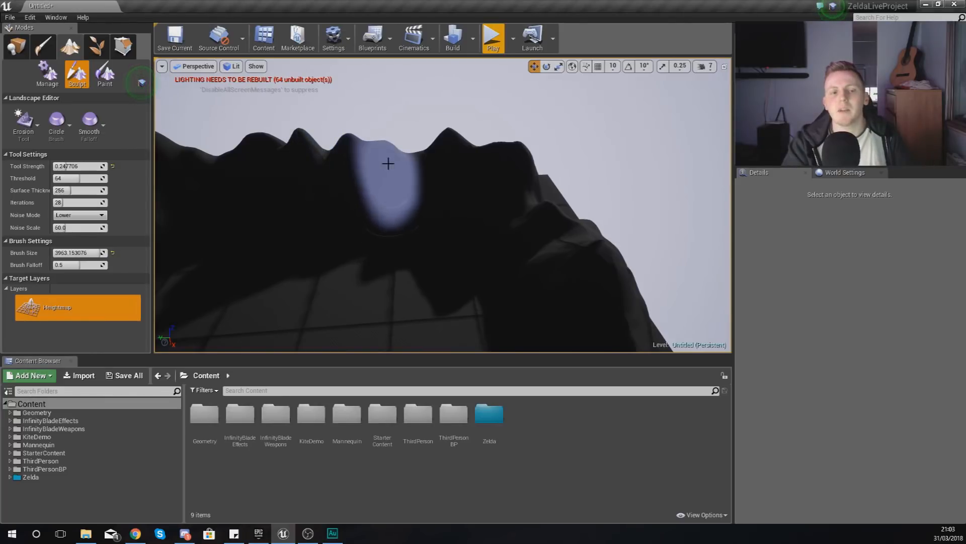
Preview the terrain in the Unlit view mode and return to Lit
click(234, 68)
click(251, 98)
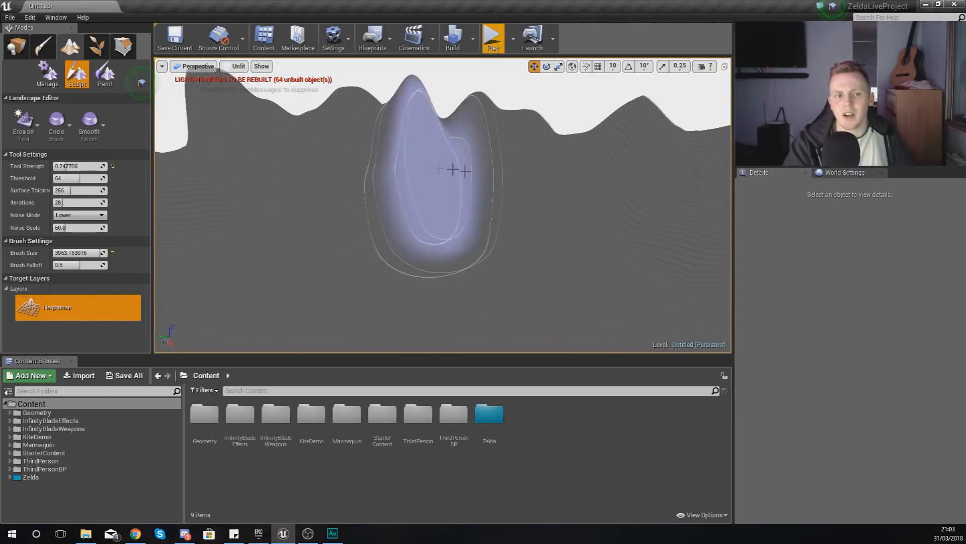
right_drag(232, 143, 126, 134)
click(243, 70)
click(241, 86)
Erode more of the peaks and inner slopes with the Erosion tool at the same reduced strength
mouse_move(491, 134)
right_down()
mouse_move(519, 161)
mouse_move(253, 181)
mouse_move(201, 164)
mouse_move(166, 166)
right_up()
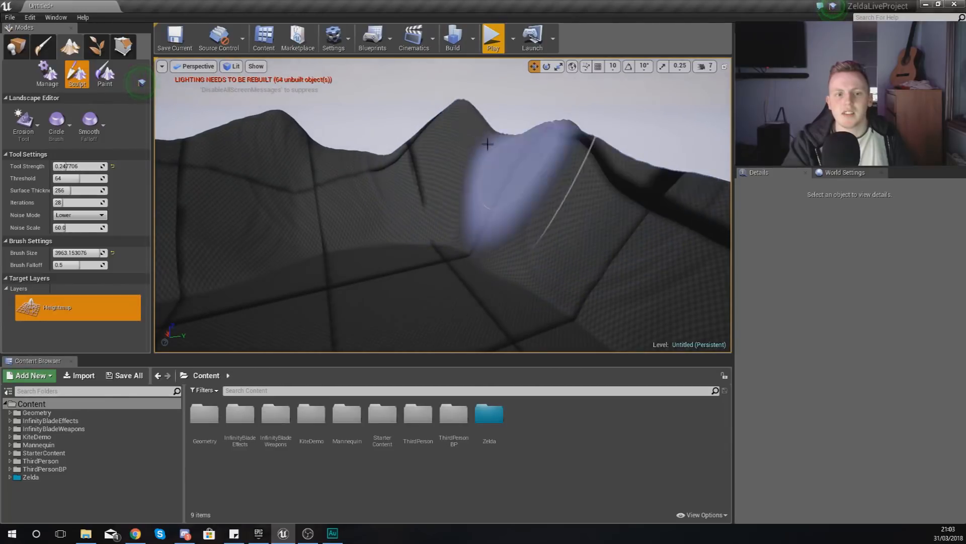
right_drag(575, 101, 544, 103)
mouse_move(443, 206)
right_down()
mouse_move(569, 217)
mouse_move(634, 201)
mouse_move(669, 206)
mouse_move(508, 206)
mouse_move(579, 207)
mouse_move(619, 252)
mouse_move(413, 151)
mouse_move(382, 161)
mouse_move(322, 151)
mouse_move(542, 135)
right_up()
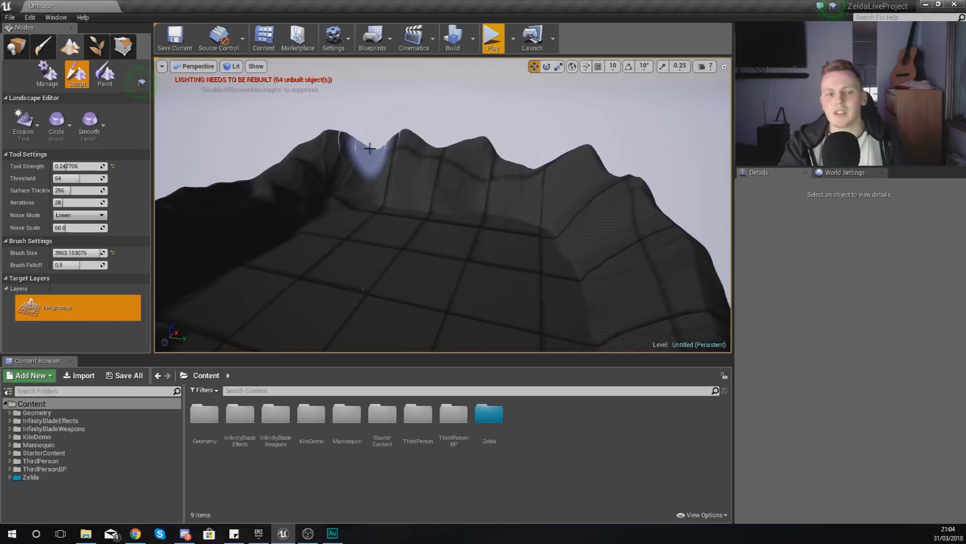
Erode a rough, uneven hollow into the flat valley floor near the mountains using the Erosion tool
key(w)
right_drag(407, 241, 478, 198)
click(17, 130)
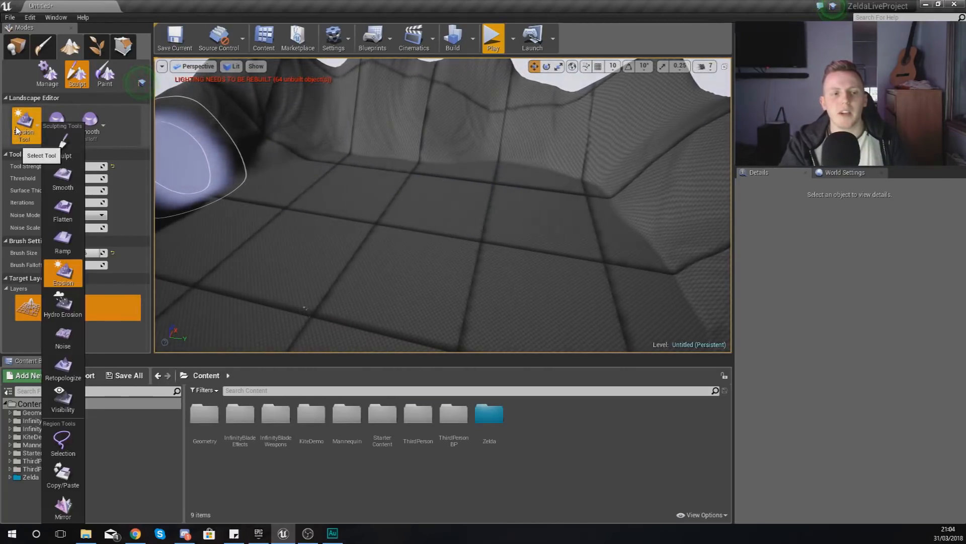
click(63, 274)
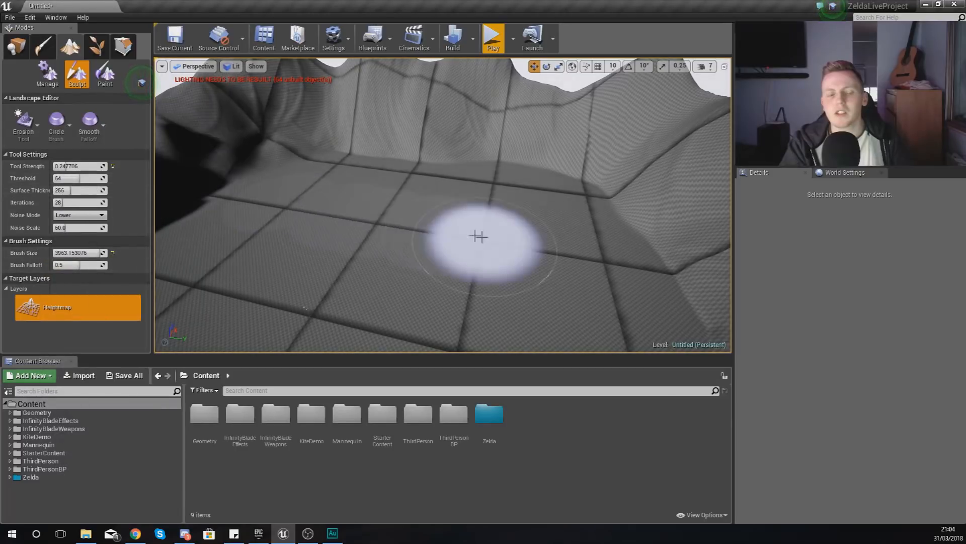
mouse_move(494, 240)
right_down()
mouse_move(494, 282)
mouse_move(468, 272)
mouse_move(481, 242)
mouse_move(453, 241)
right_up()
key(s)
key(w)
key(s)
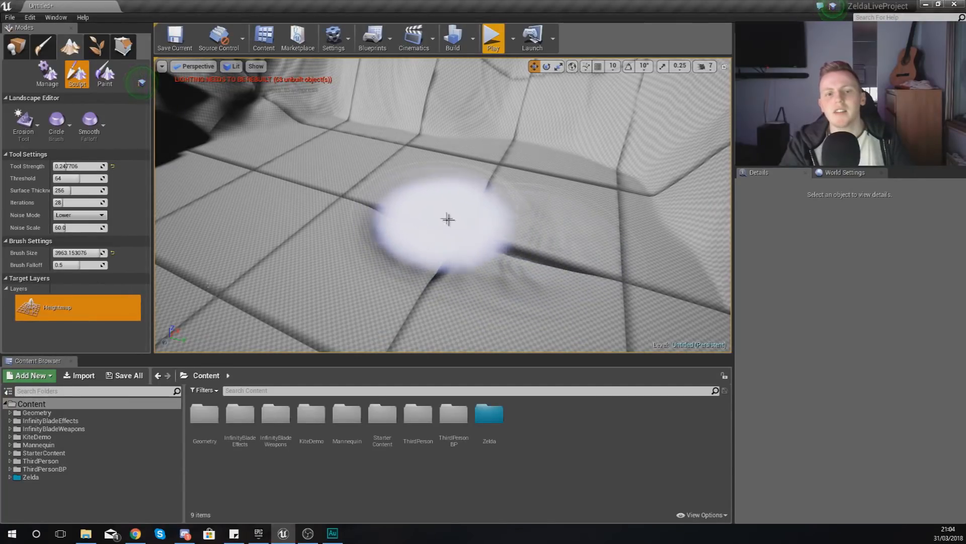
key(d)
mouse_move(478, 241)
right_down()
mouse_move(473, 252)
mouse_move(423, 249)
mouse_move(373, 227)
mouse_move(448, 233)
right_up()
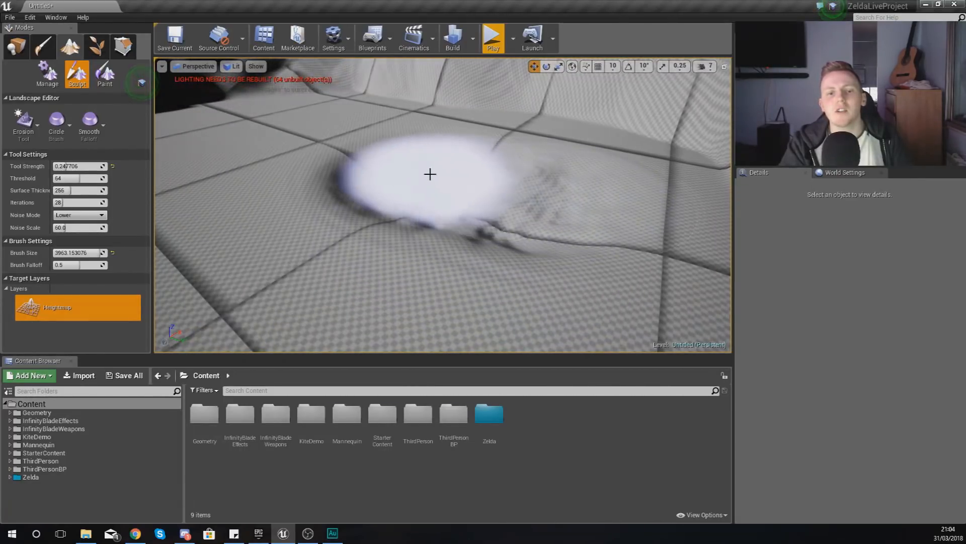
right_drag(449, 181, 507, 195)
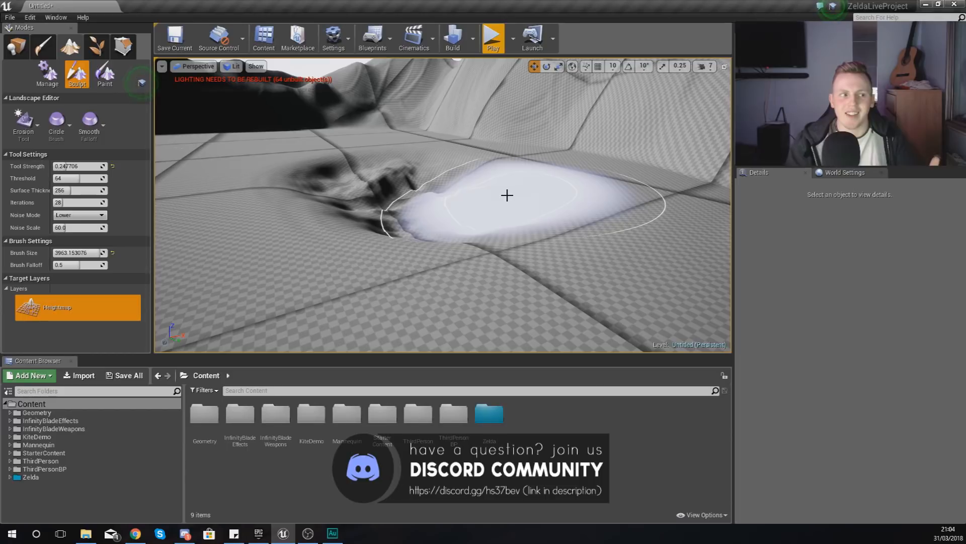
right_drag(660, 213, 660, 213)
right_drag(492, 226, 491, 227)
right_drag(453, 202, 422, 203)
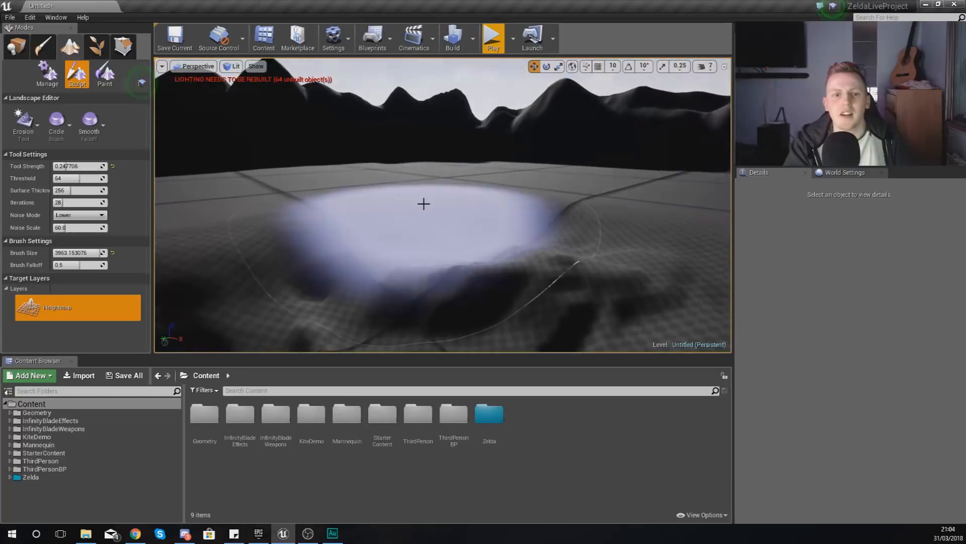
Play the level twice to check how the character spawns on the landscape, ending each session
click(494, 42)
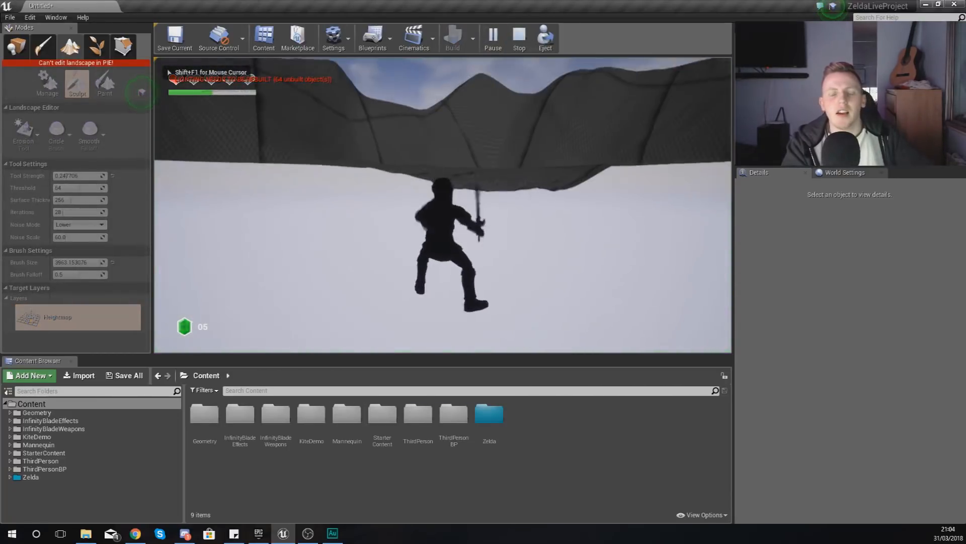
key(Escape)
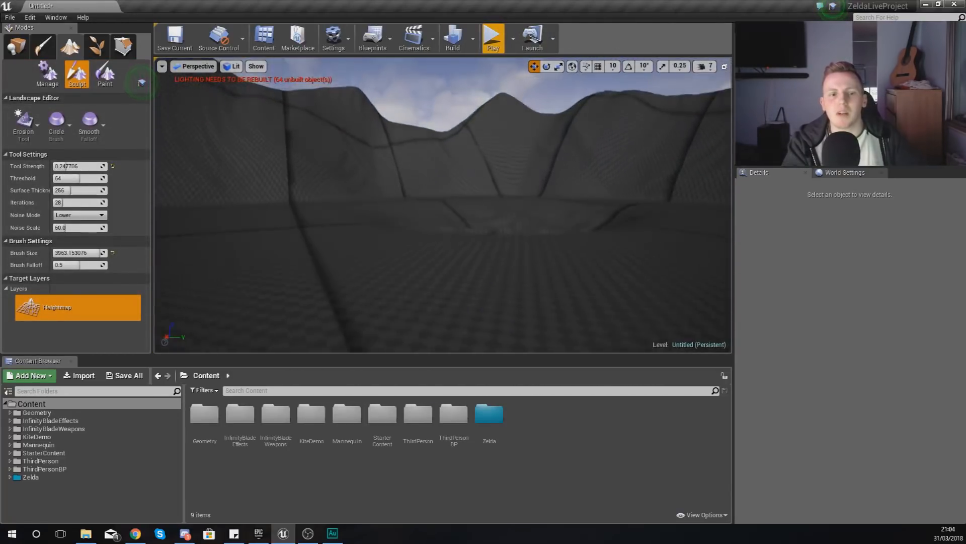
click(494, 43)
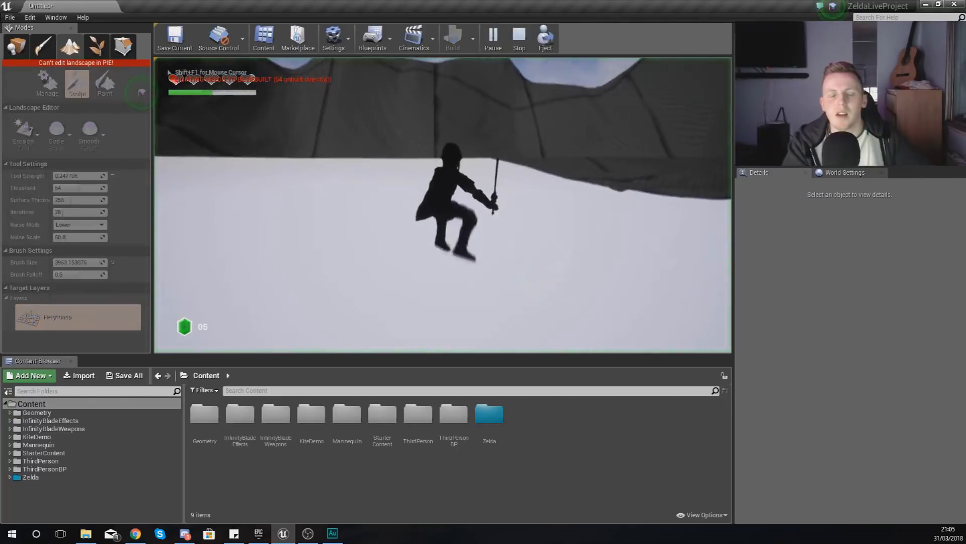
key(Escape)
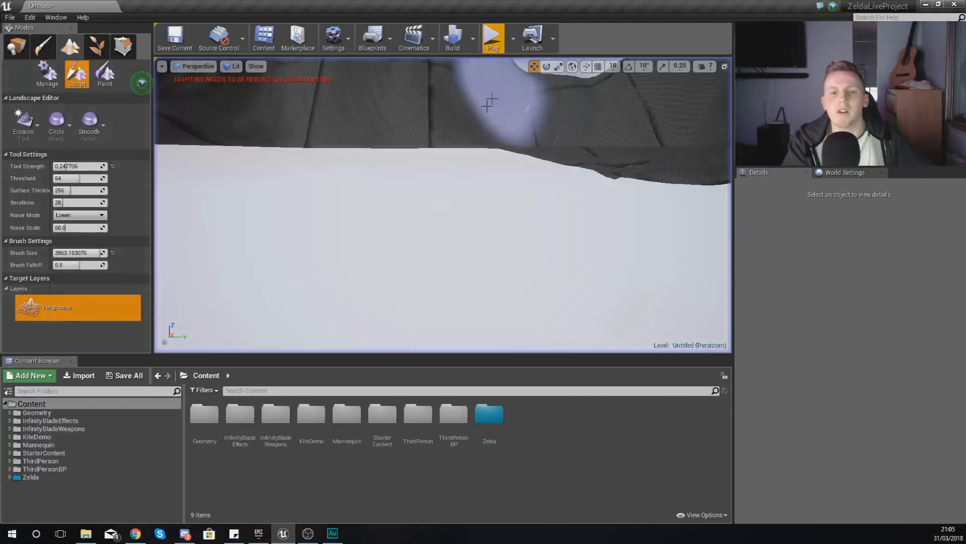
Select the Player Start in the valley and raise it above the landscape floor to a Z location of about 212
click(16, 48)
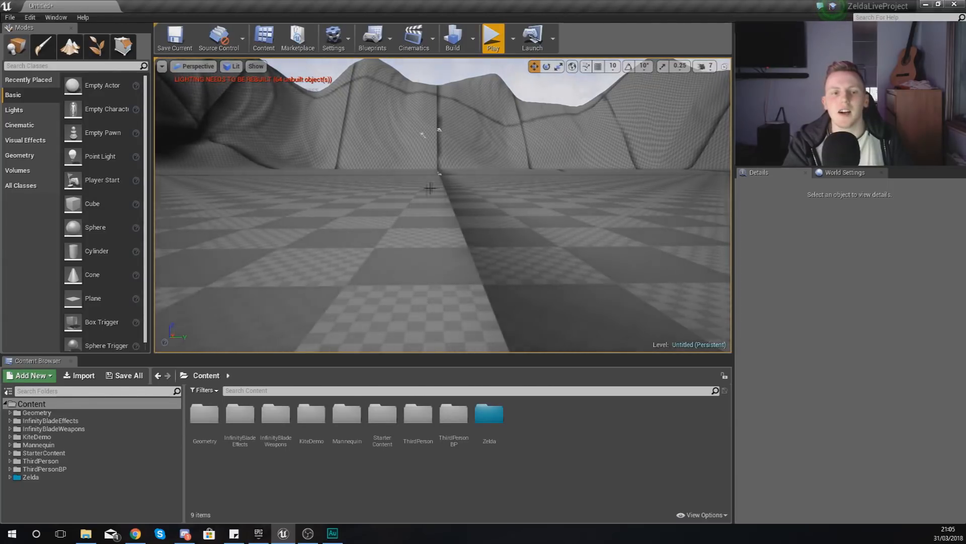
click(701, 69)
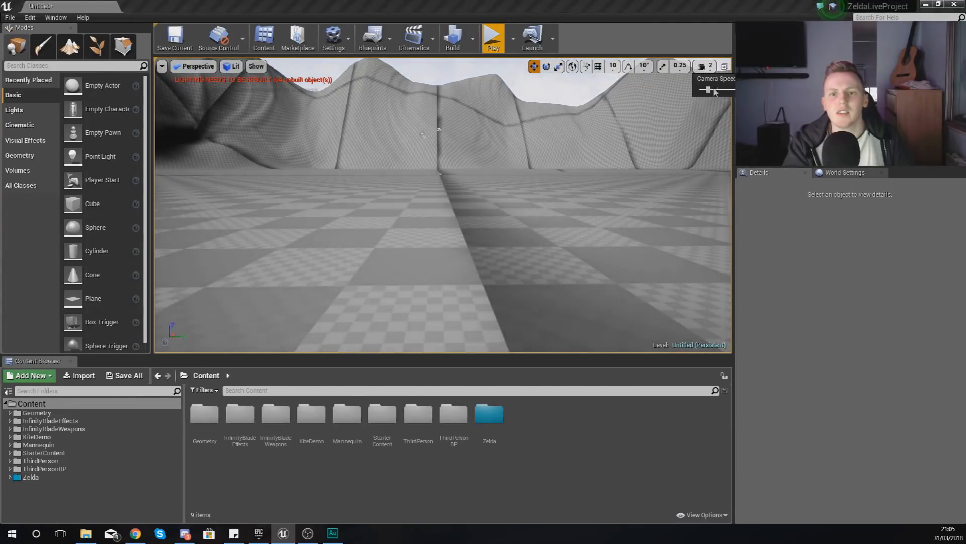
right_drag(443, 204, 442, 171)
key(d)
key(w)
click(437, 225)
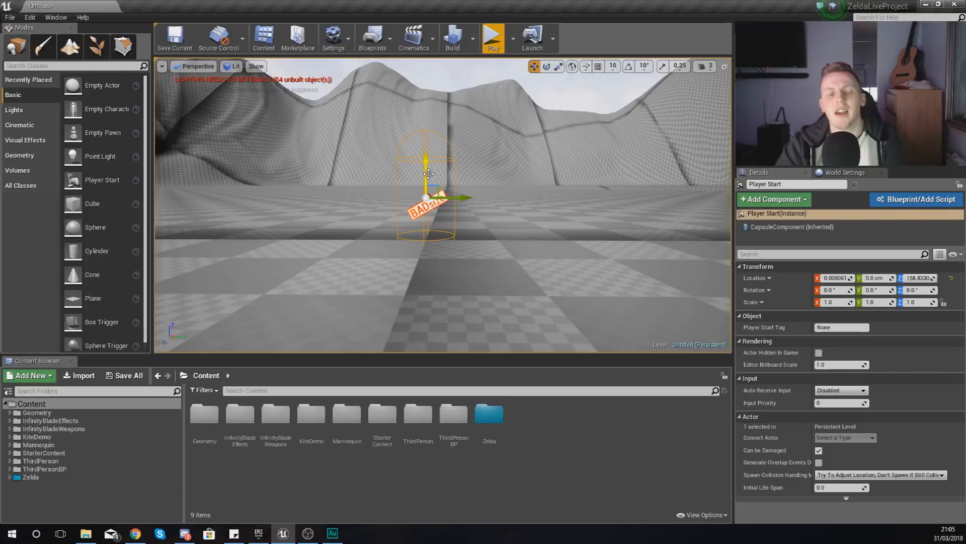
drag(428, 173, 432, 160)
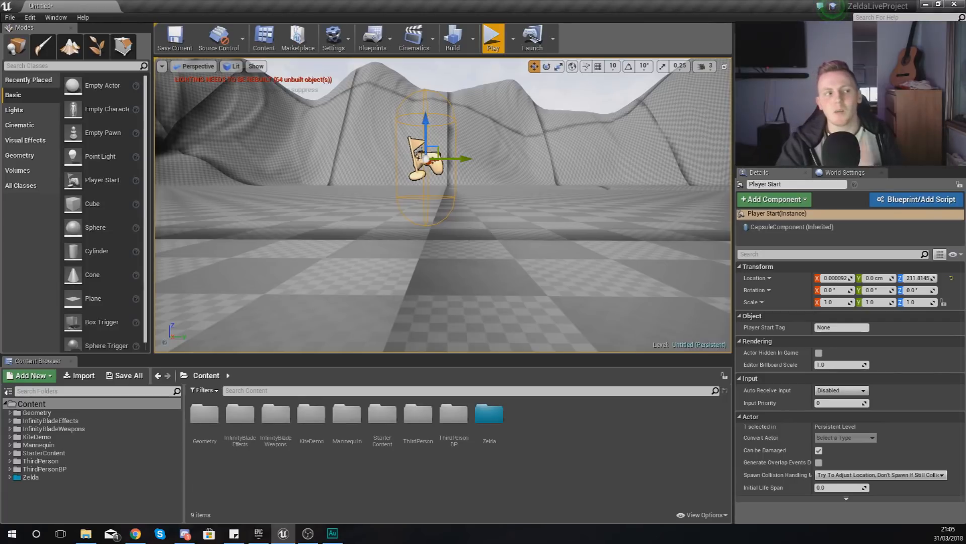
Play the level, run the character across the valley floor to test the spawn, and end the session
right_drag(490, 190, 660, 129)
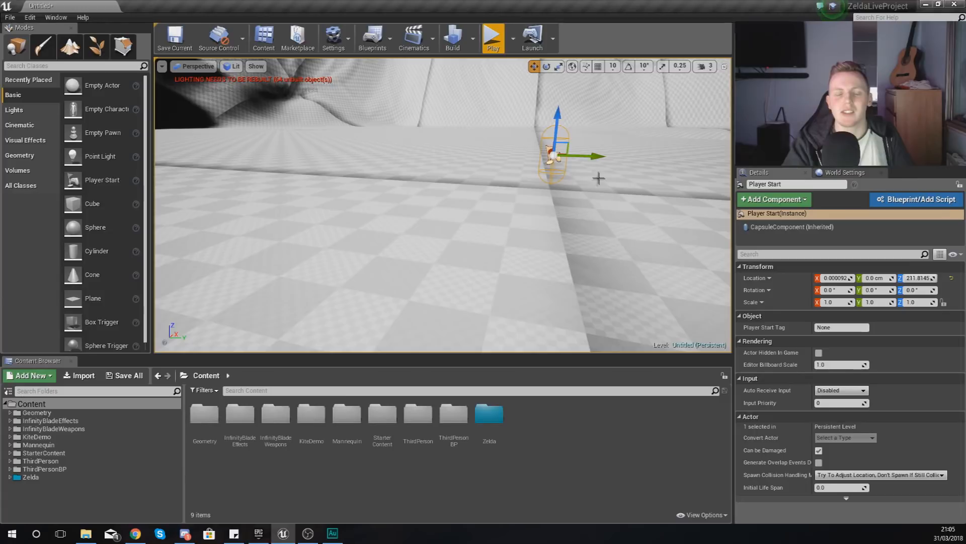
right_drag(597, 178, 476, 248)
click(493, 38)
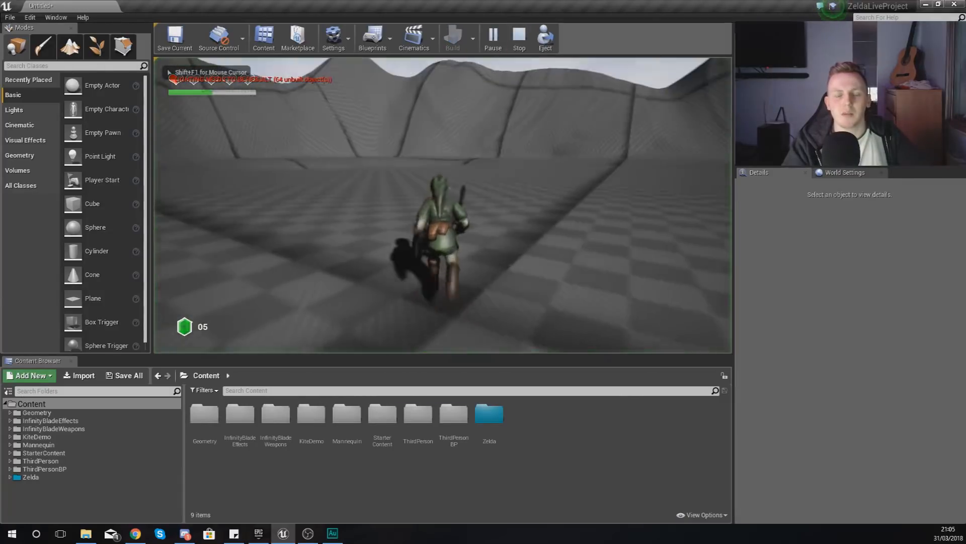
key(w)
key(space)
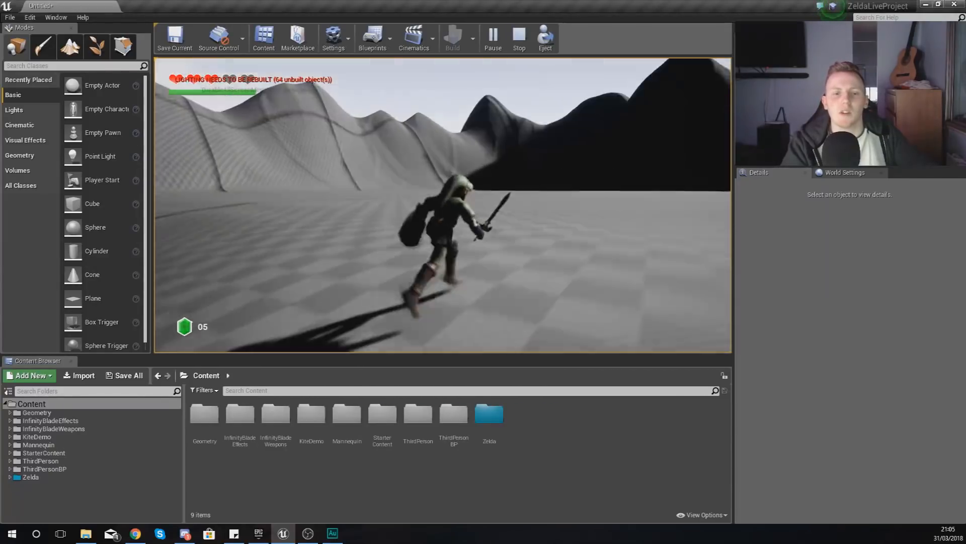
key(Escape)
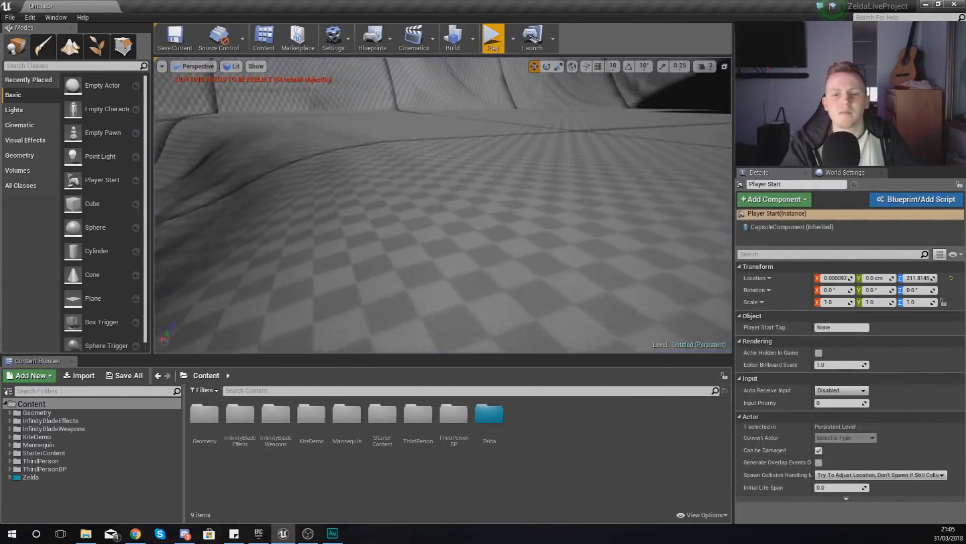
Raise gentle rolling hills across the flat valley floor with the landscape Sculpt tool, keeping the current brush strength and size
click(703, 67)
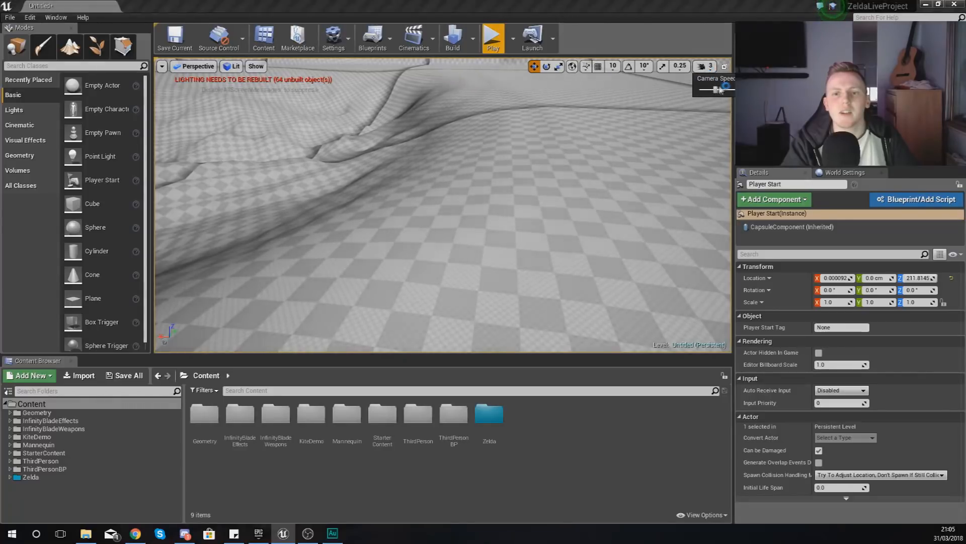
right_drag(479, 172, 362, 229)
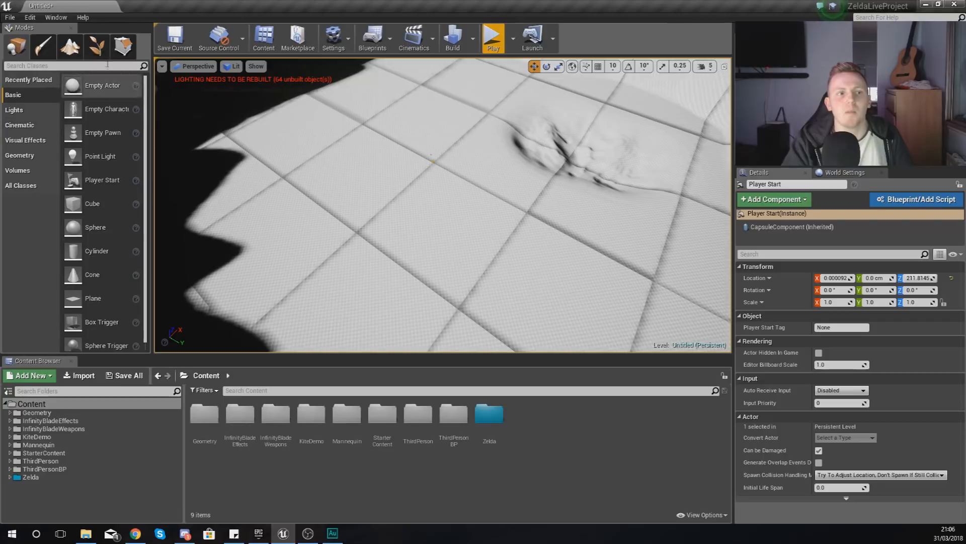
click(70, 49)
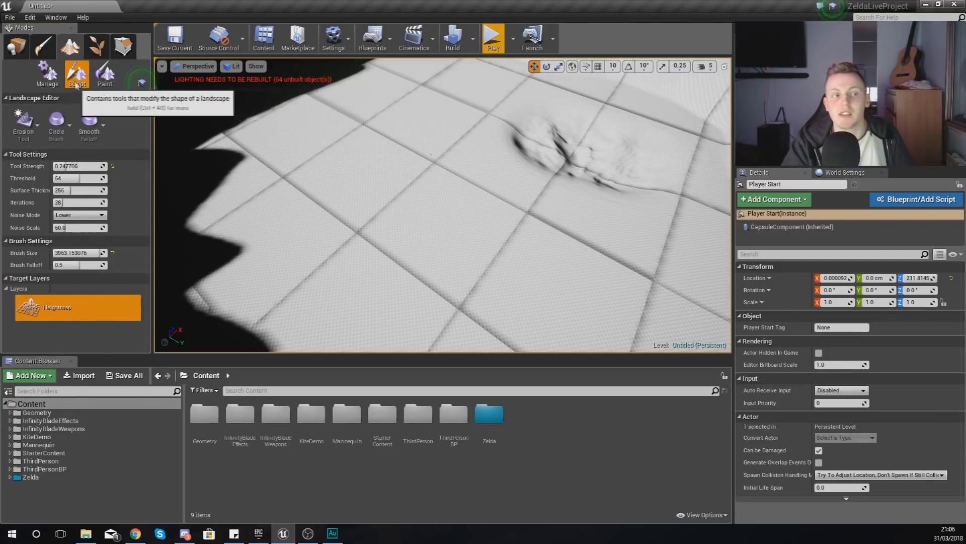
click(23, 122)
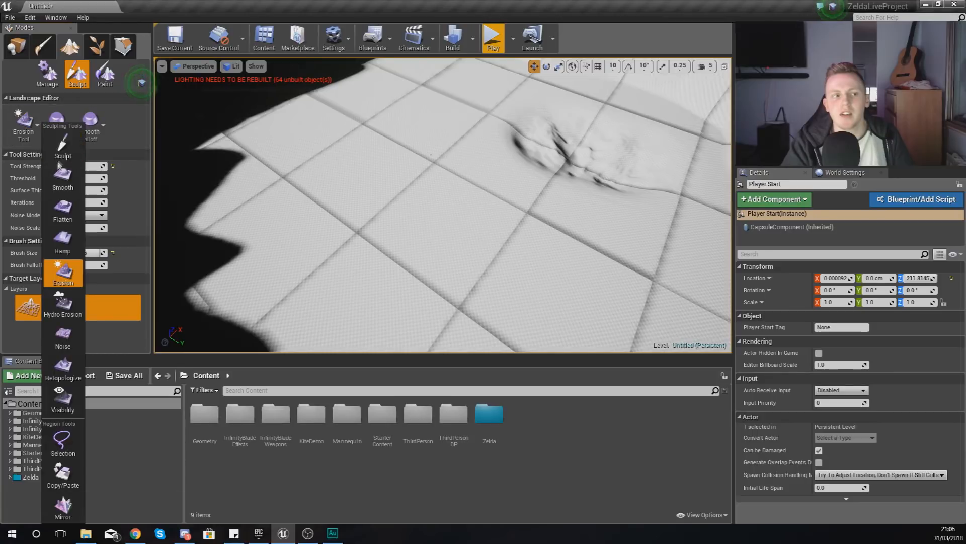
click(59, 160)
right_drag(474, 188, 428, 113)
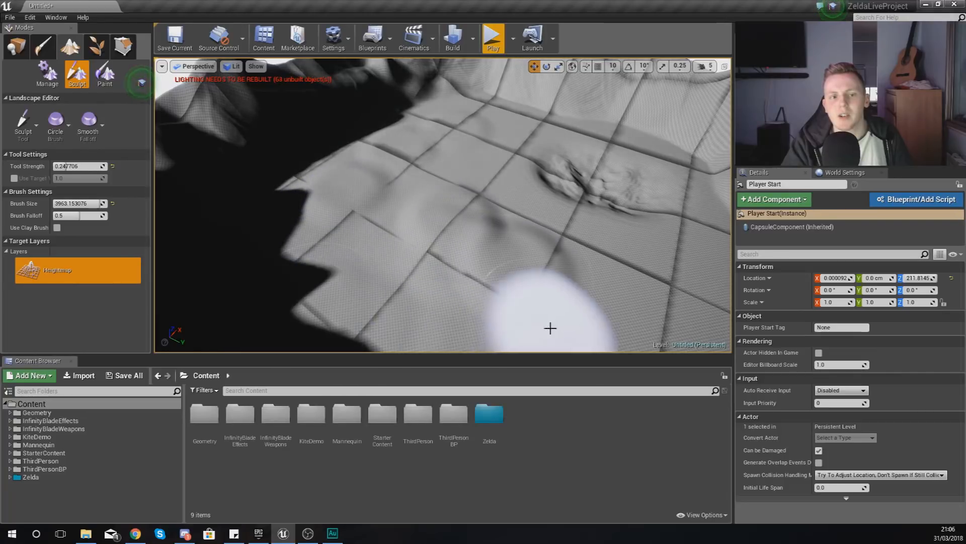
mouse_move(643, 282)
right_down()
mouse_move(654, 307)
mouse_move(500, 263)
right_up()
mouse_move(500, 263)
mouse_down()
mouse_move(464, 281)
mouse_move(255, 237)
mouse_up()
mouse_move(340, 96)
right_down()
mouse_move(367, 121)
mouse_move(412, 136)
mouse_move(418, 151)
right_up()
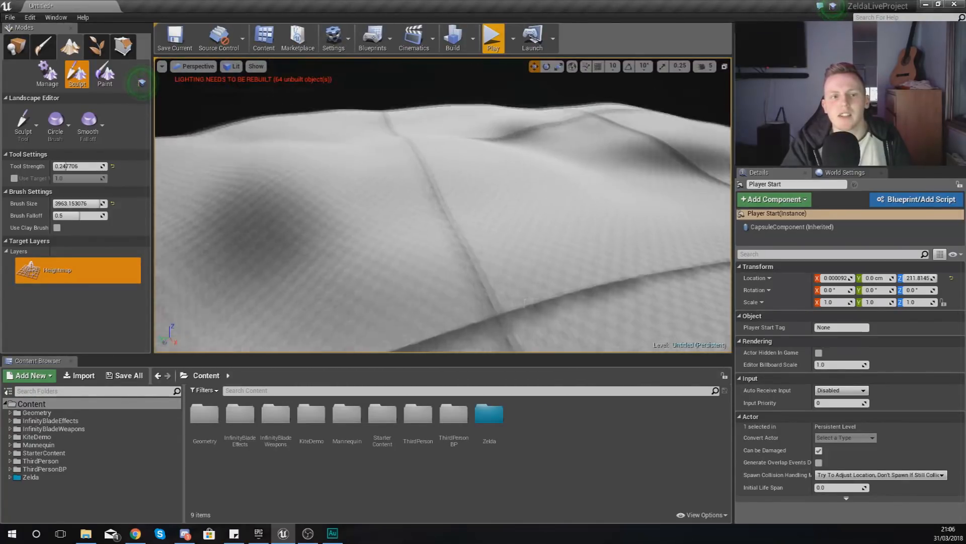
mouse_move(417, 151)
right_down()
mouse_move(436, 145)
mouse_move(438, 161)
mouse_move(447, 146)
mouse_move(360, 175)
right_up()
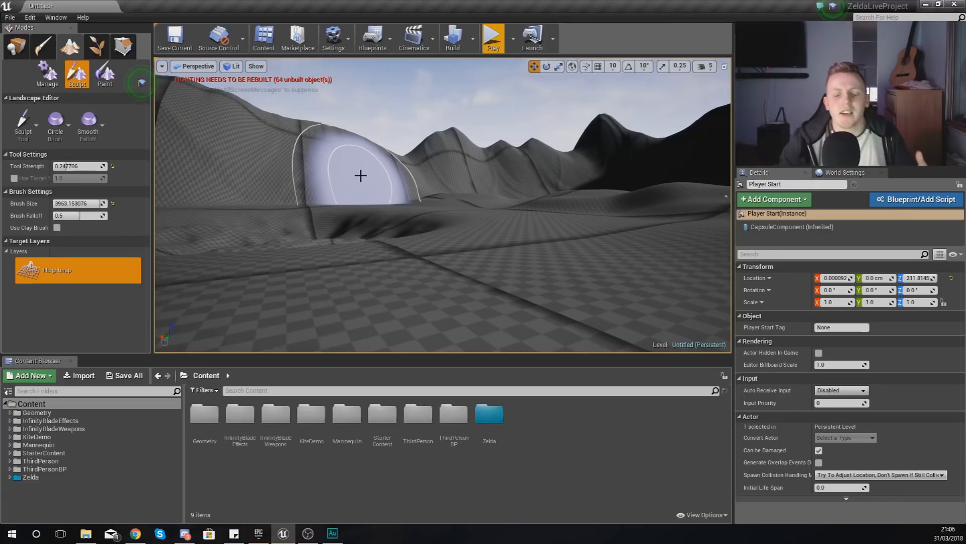
mouse_move(360, 175)
right_down()
mouse_move(384, 170)
mouse_move(374, 170)
mouse_move(397, 218)
right_up()
Soften the new hills on the valley floor with the landscape Smooth tool
click(37, 130)
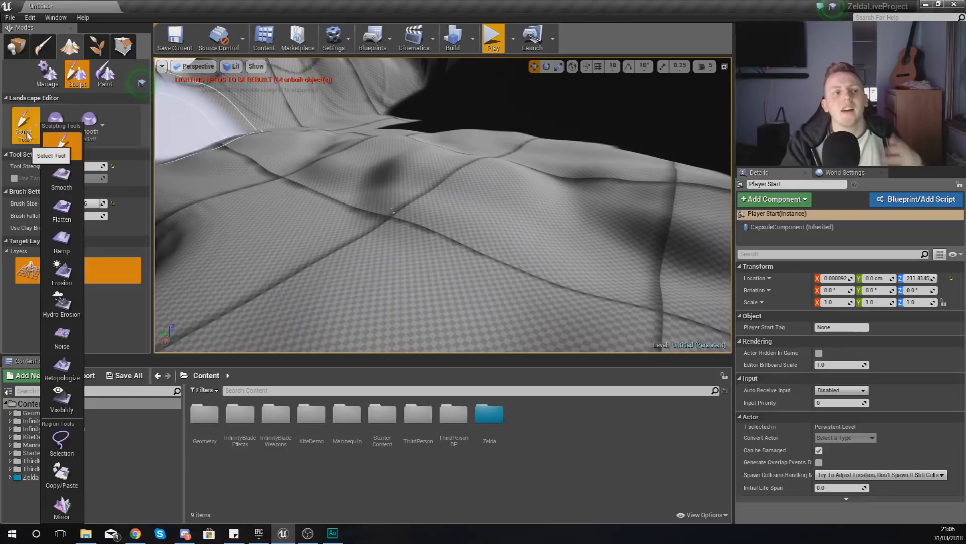
click(56, 157)
right_drag(394, 212, 310, 214)
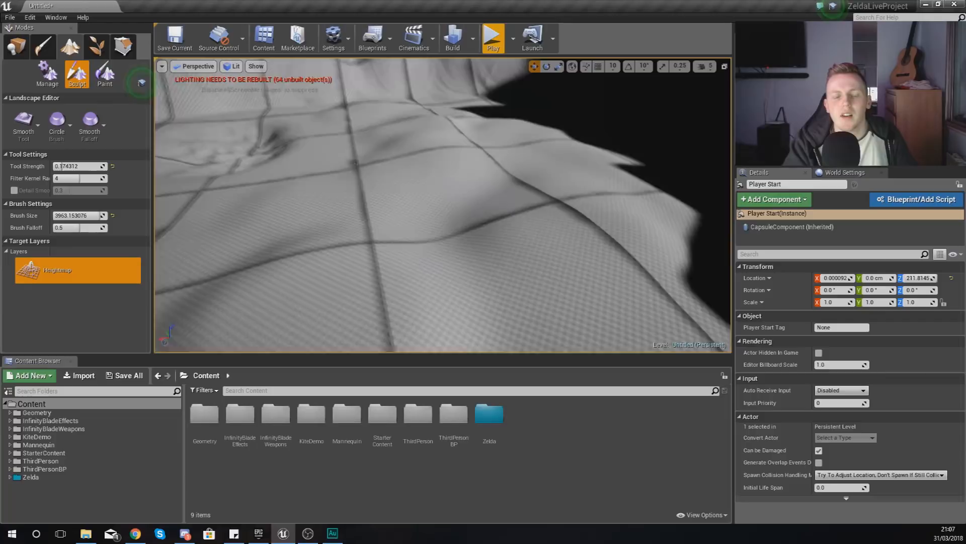
right_drag(524, 140, 251, 140)
drag(339, 179, 388, 156)
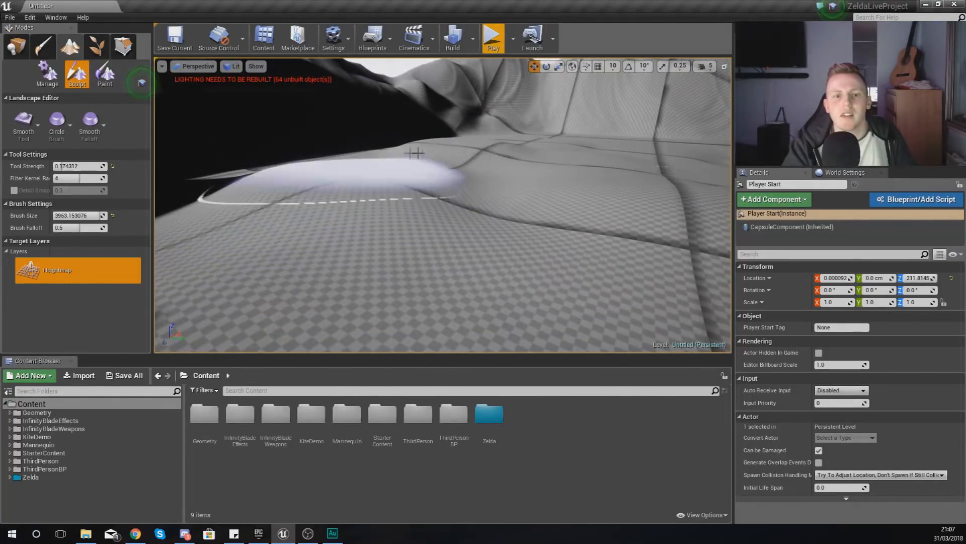
right_drag(565, 144, 700, 144)
Play the level to check where the character spawns on the reshaped terrain, and end the session
click(493, 39)
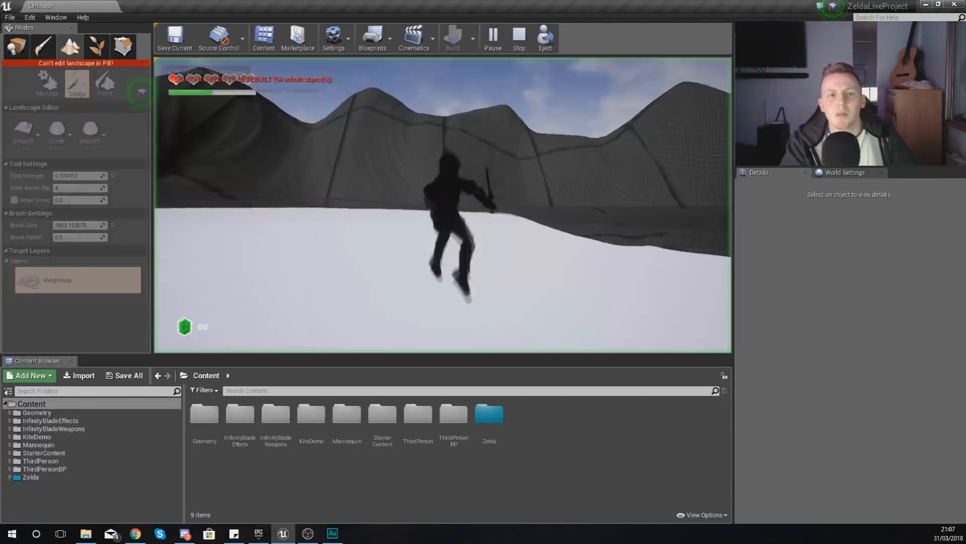
key(Escape)
right_drag(519, 231, 509, 204)
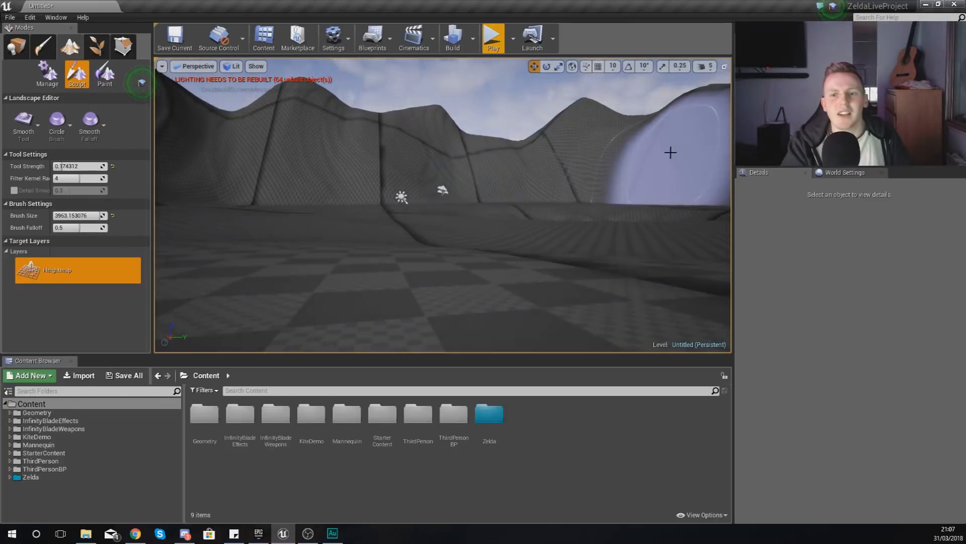
Raise the Player Start above the reshaped valley floor to a Z location of about 448
click(15, 47)
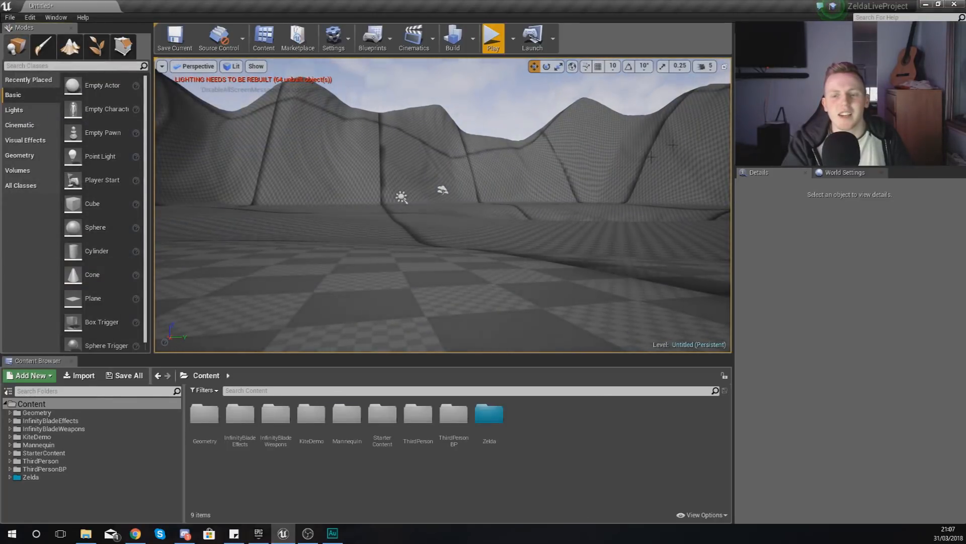
click(775, 103)
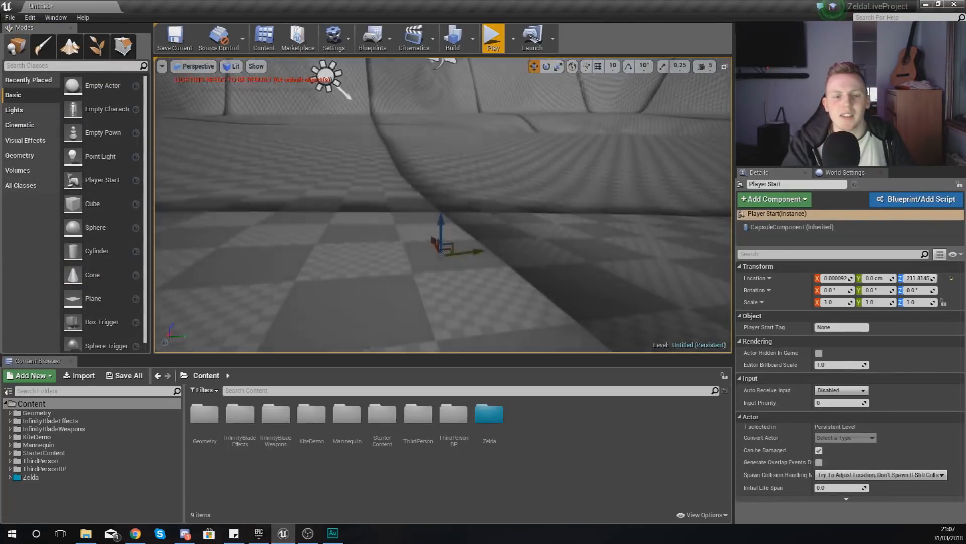
right_drag(439, 236, 439, 224)
drag(439, 236, 421, 130)
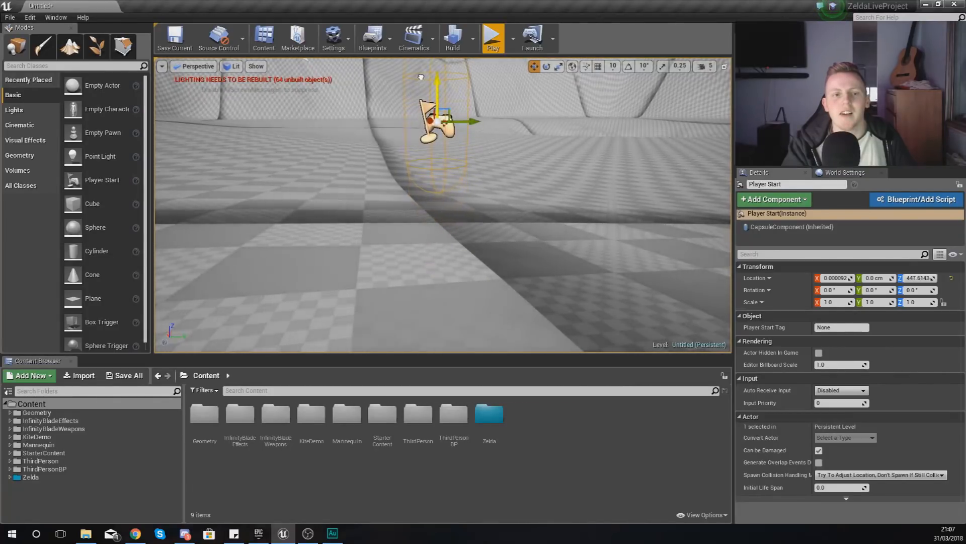
Play the level again, run the character over the smoothed hills toward the mountains, and end the session
click(492, 38)
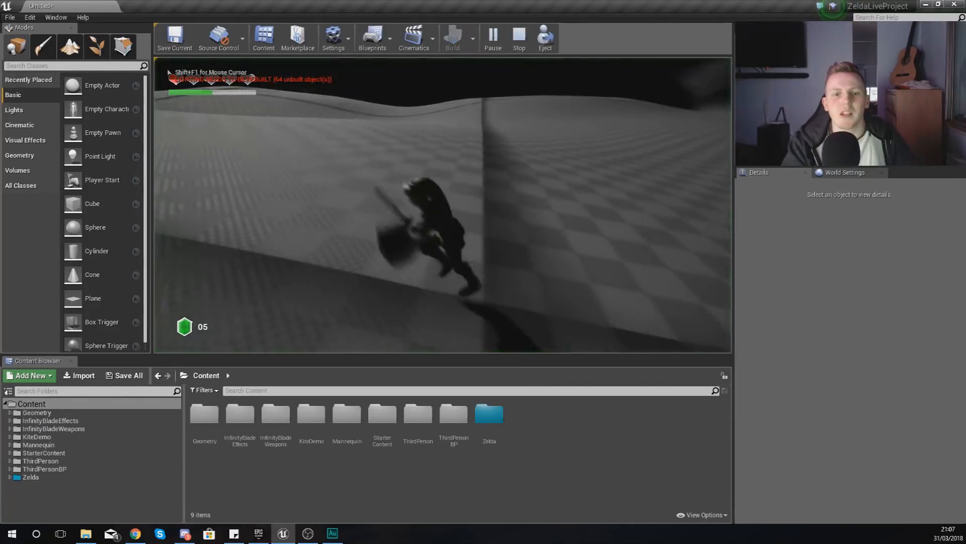
key(w)
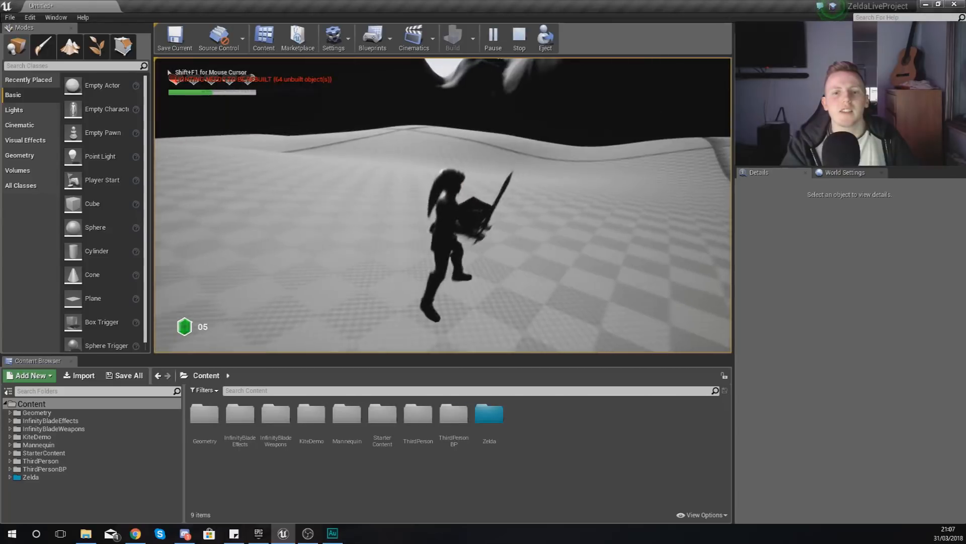
key(w)
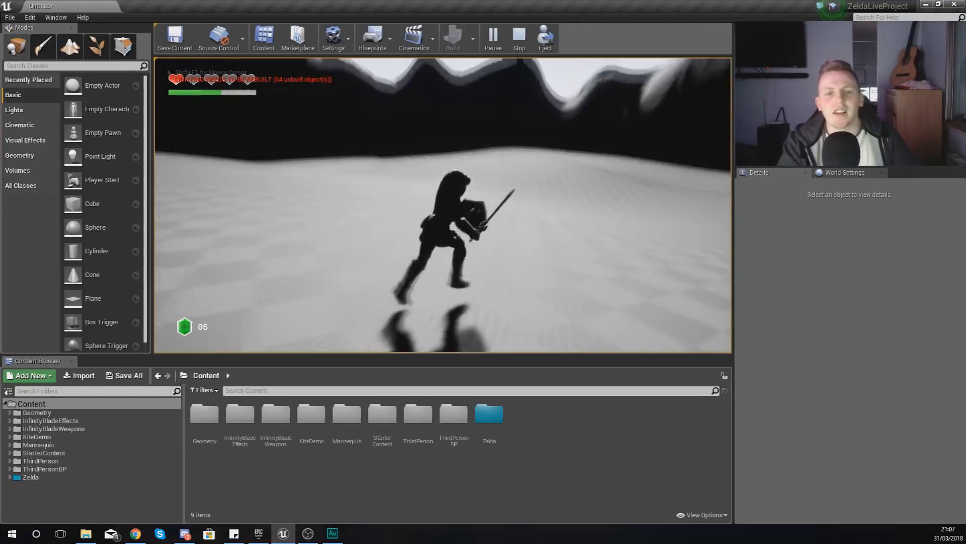
key(w)
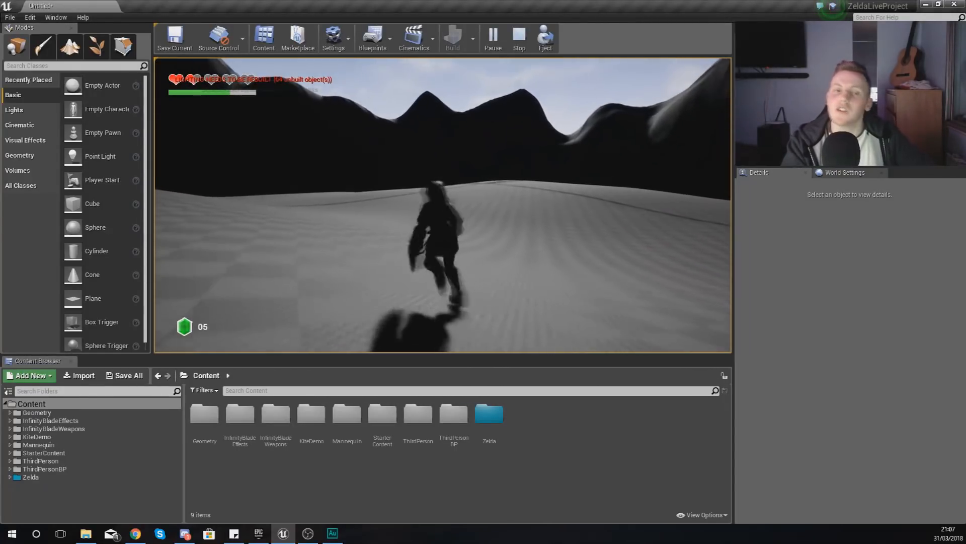
key(w)
key(shift+F1)
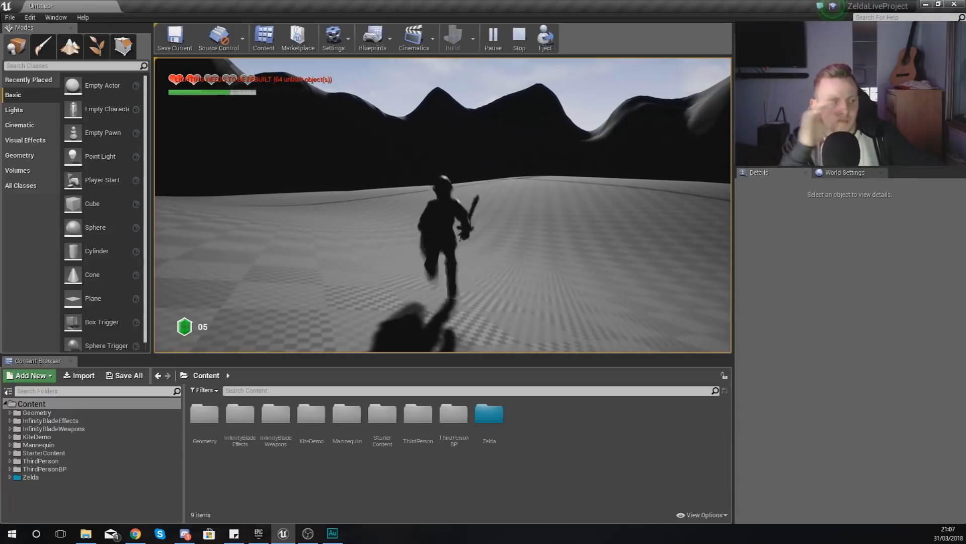
key(Escape)
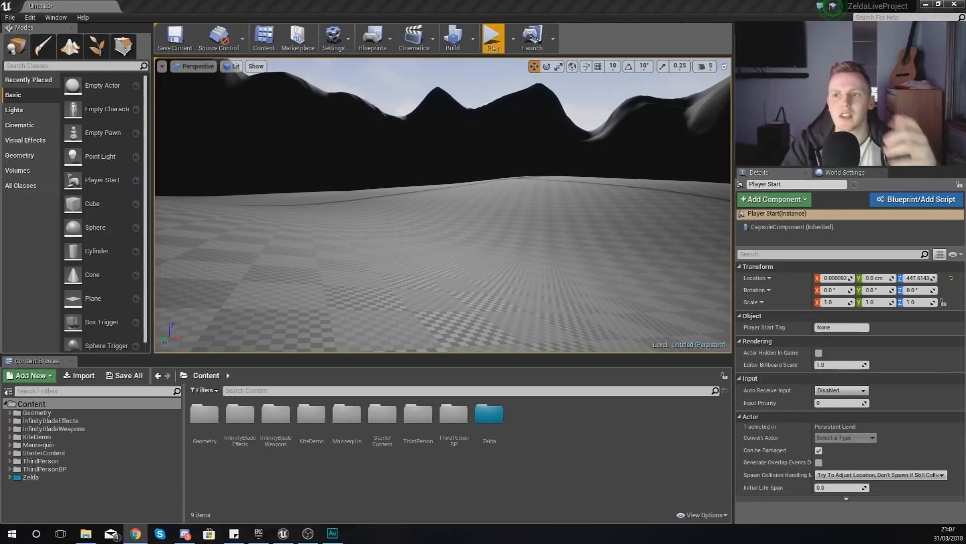
Switch to Chrome and search Google Images for "legends of zelda gameplay"
drag(965, 246, 965, 196)
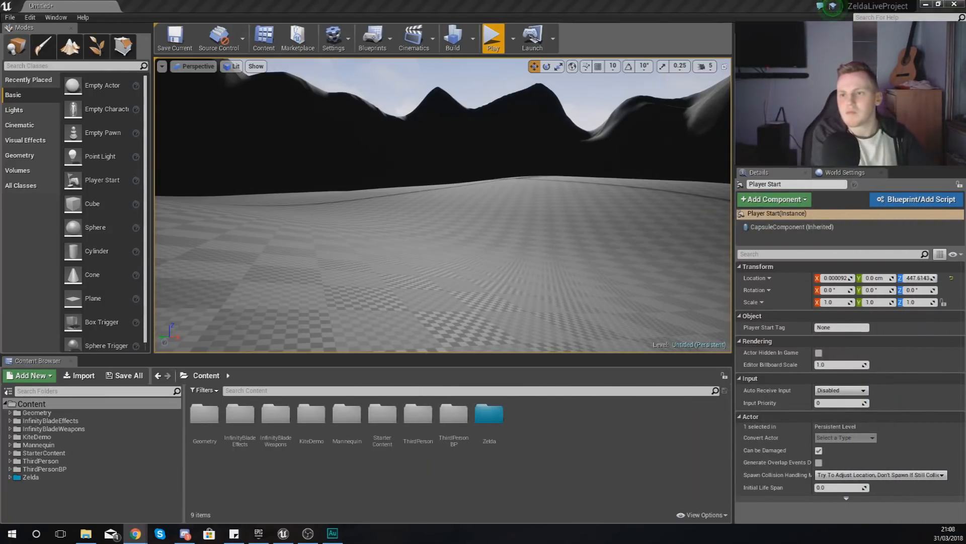
drag(965, 6, 459, 2)
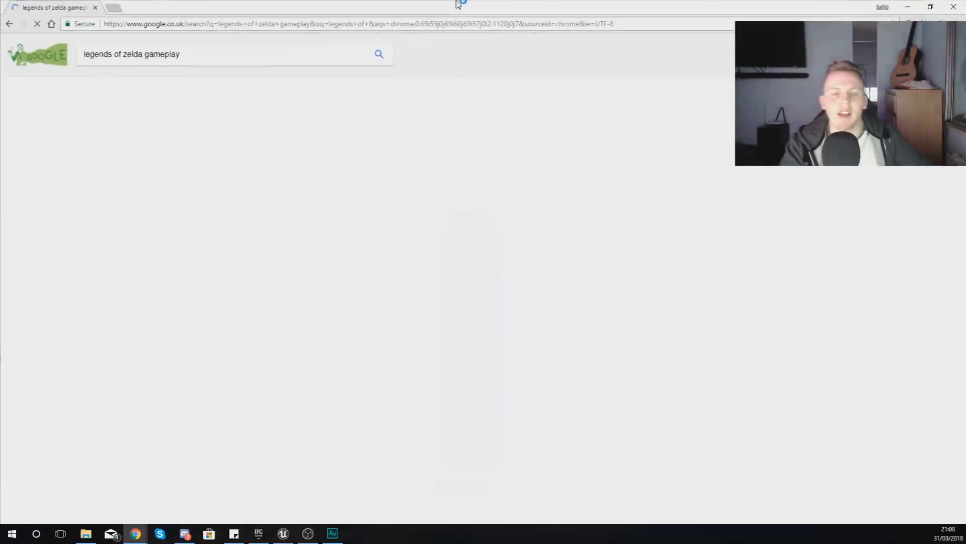
click(157, 85)
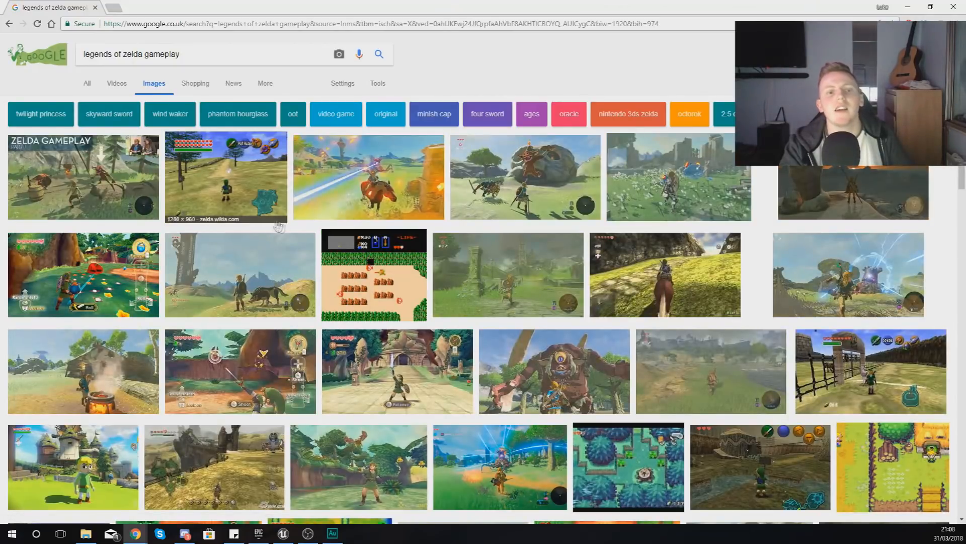
Open the Skyward Sword screenshot of the character before the temple steps and examine its environment as a style reference
click(392, 358)
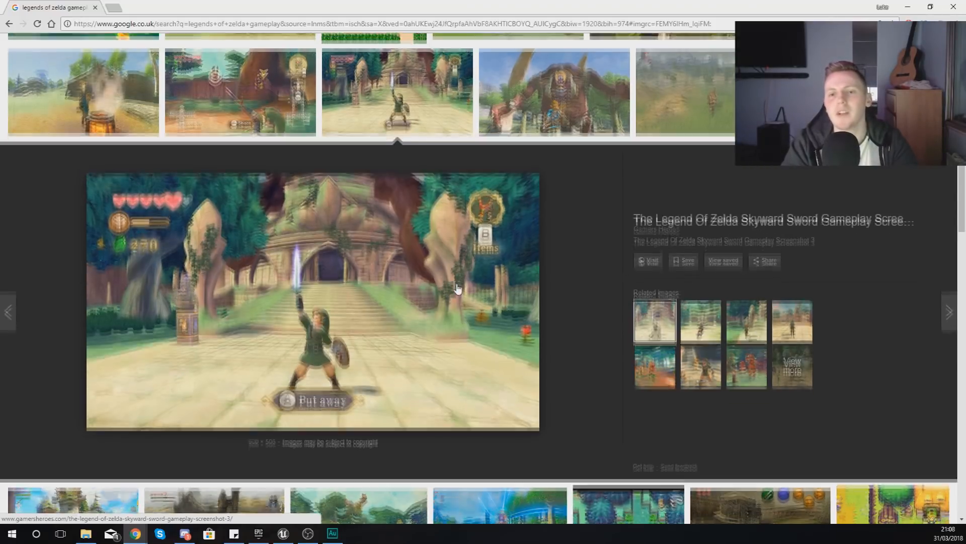
scroll(457, 288, up, 2)
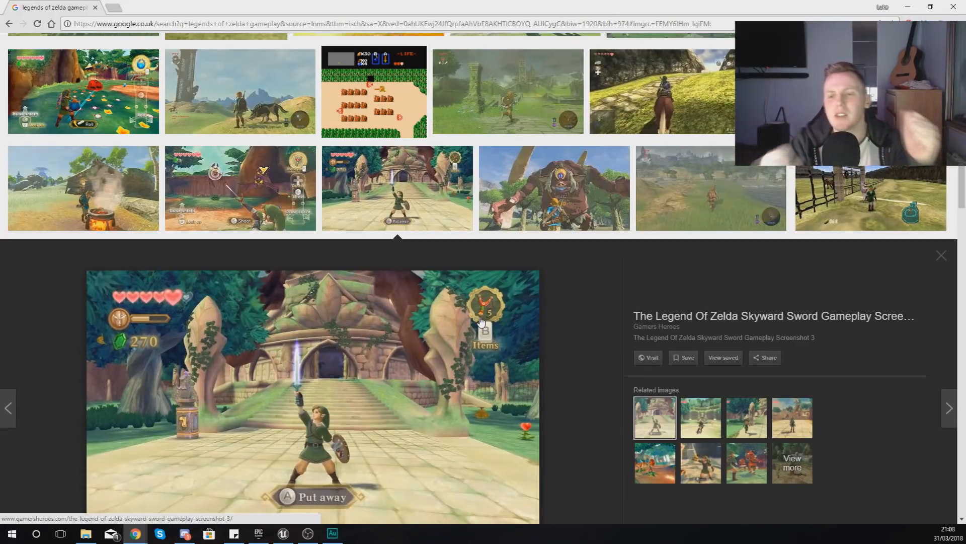
scroll(353, 322, down, 3)
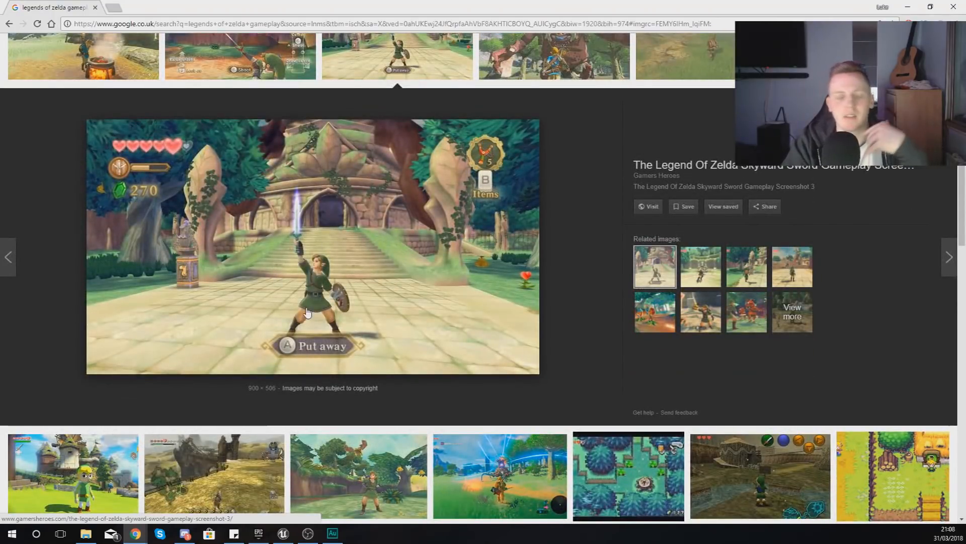
Switch to File Explorer and examine the Grass, Mud and Rock folders in the Landscape Textures folder of ZeldaFiles
scroll(248, 330, up, 4)
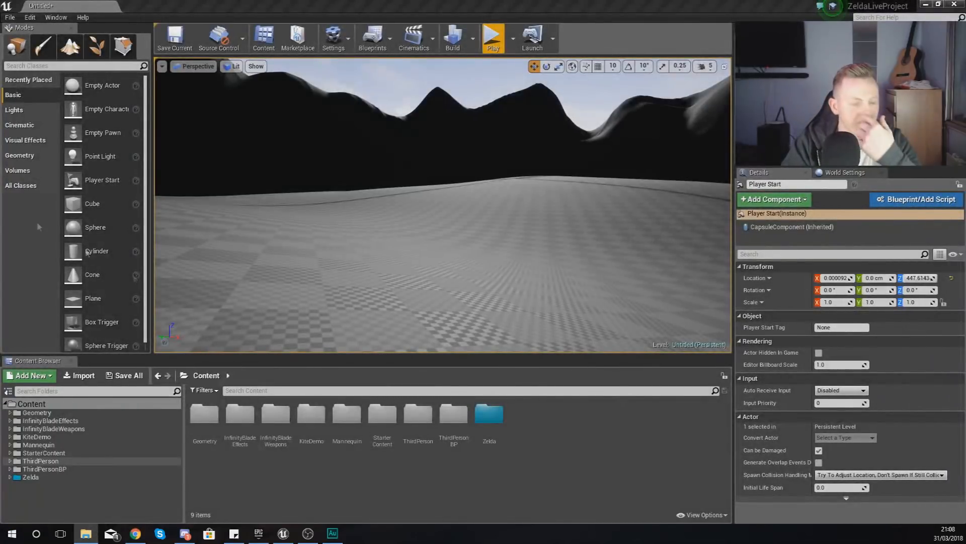
drag(965, 93, 428, 1)
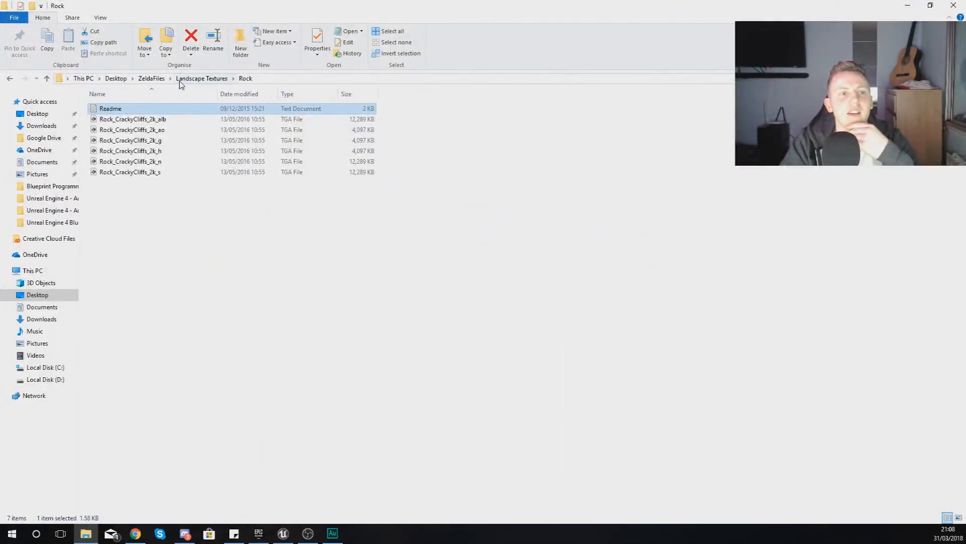
click(202, 79)
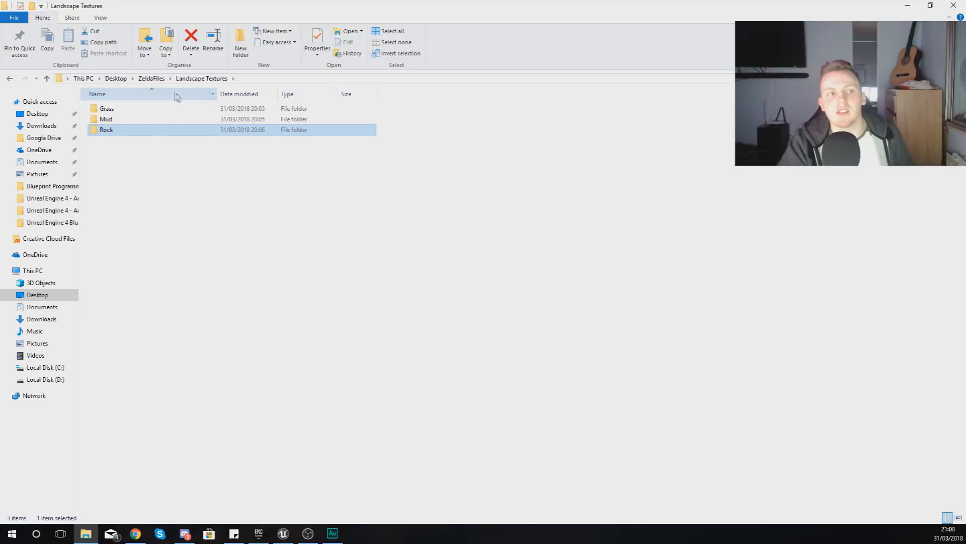
click(156, 79)
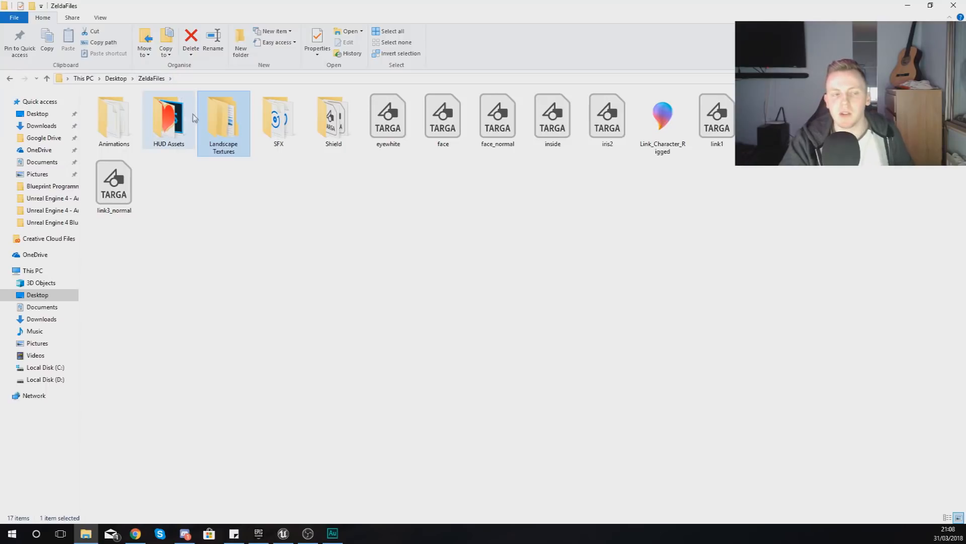
mouse_move(212, 127)
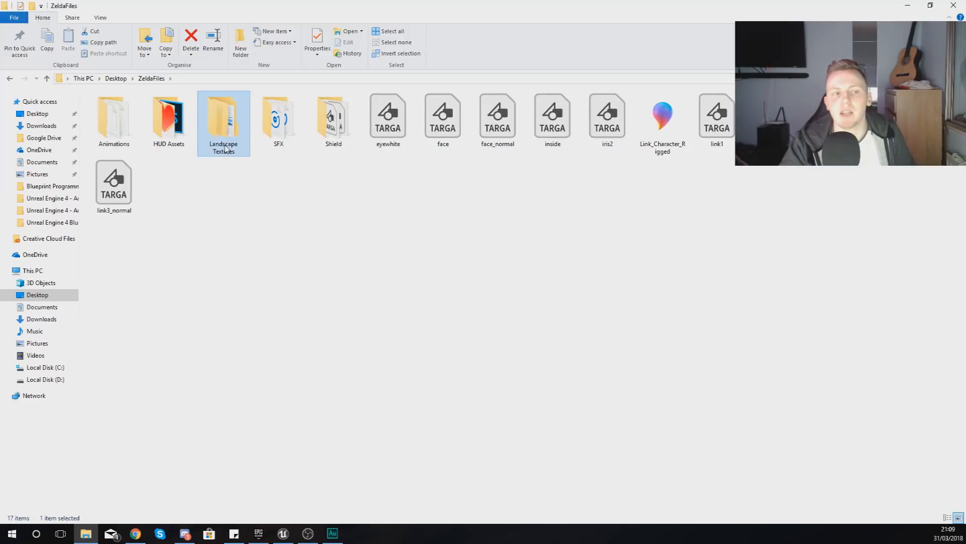
double_click(225, 148)
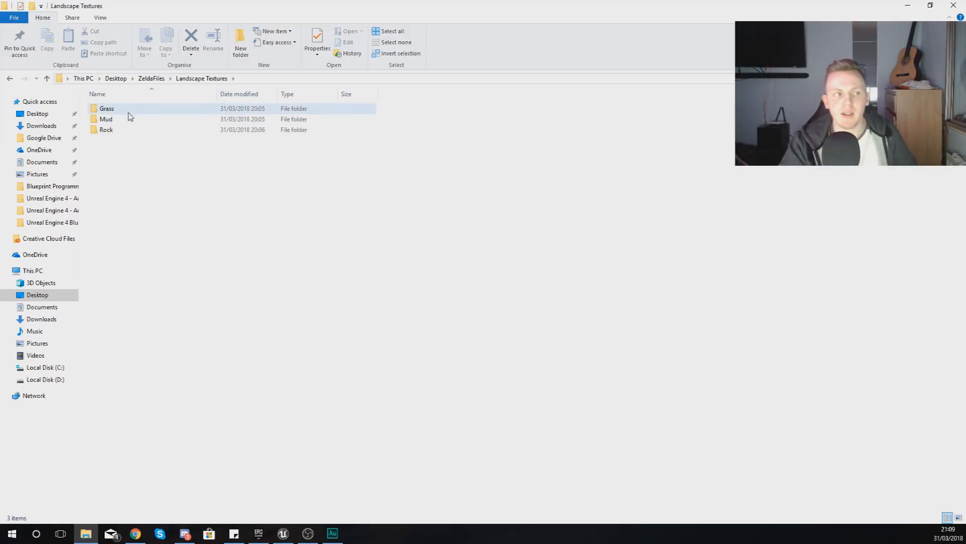
click(125, 132)
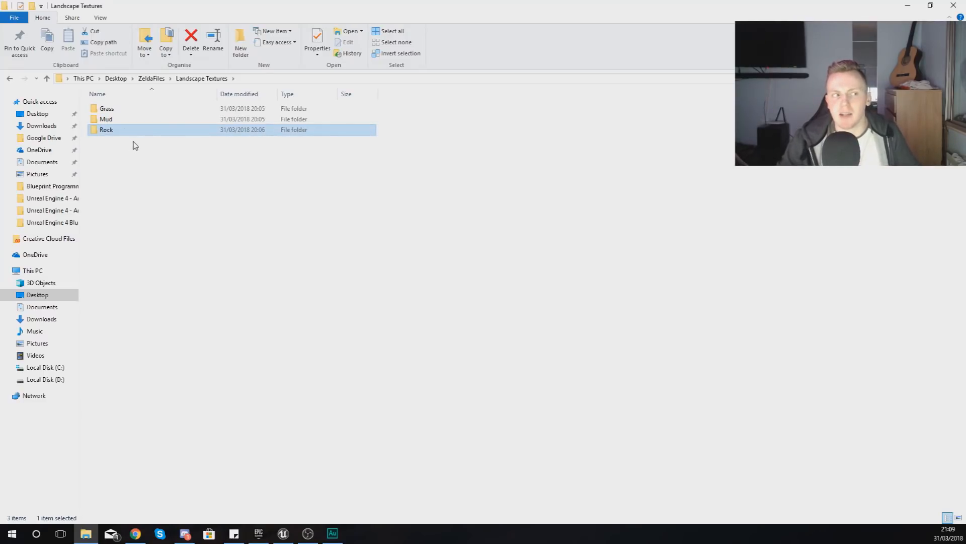
click(189, 159)
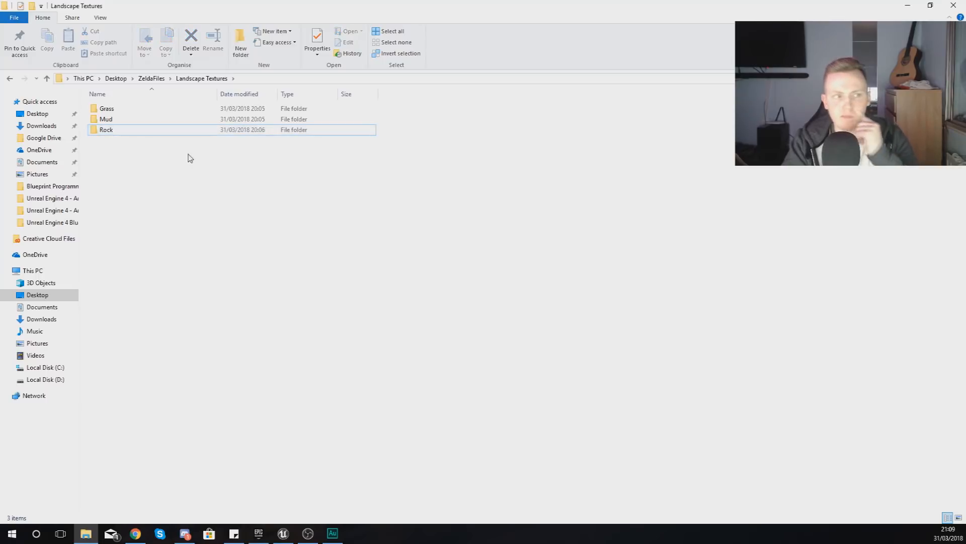
Switch back to Unreal Editor and create a folder named Landscape inside the Zelda content folder
drag(826, 4, 965, 5)
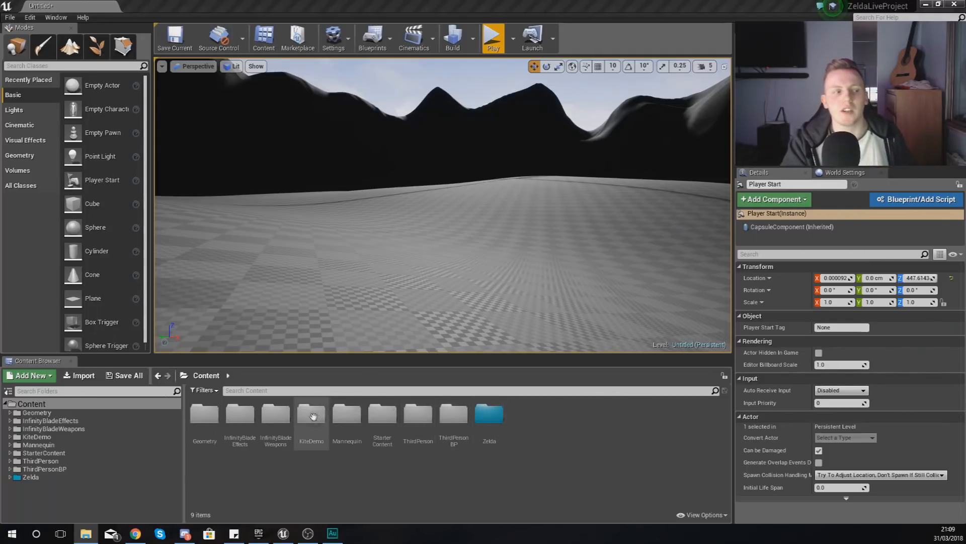
click(486, 429)
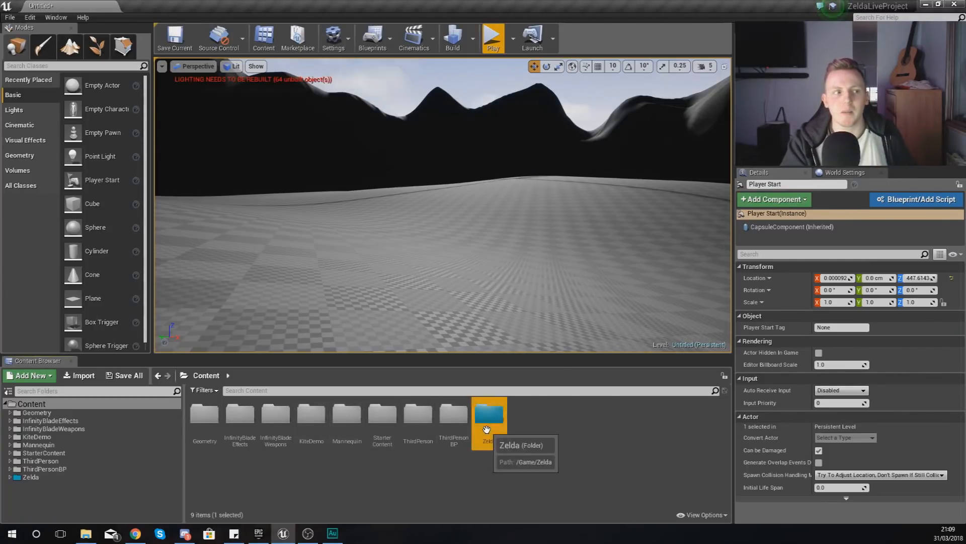
double_click(487, 429)
click(11, 477)
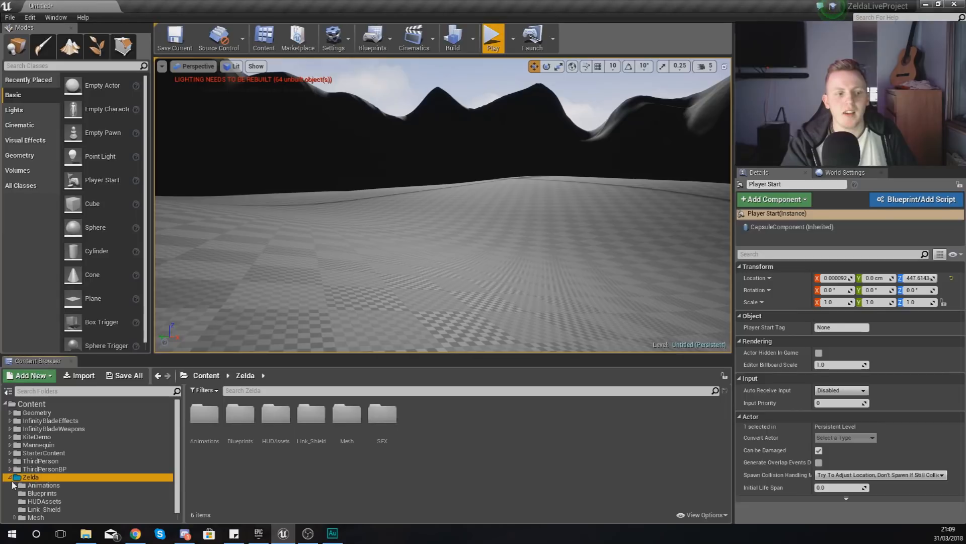
right_click(448, 445)
click(481, 164)
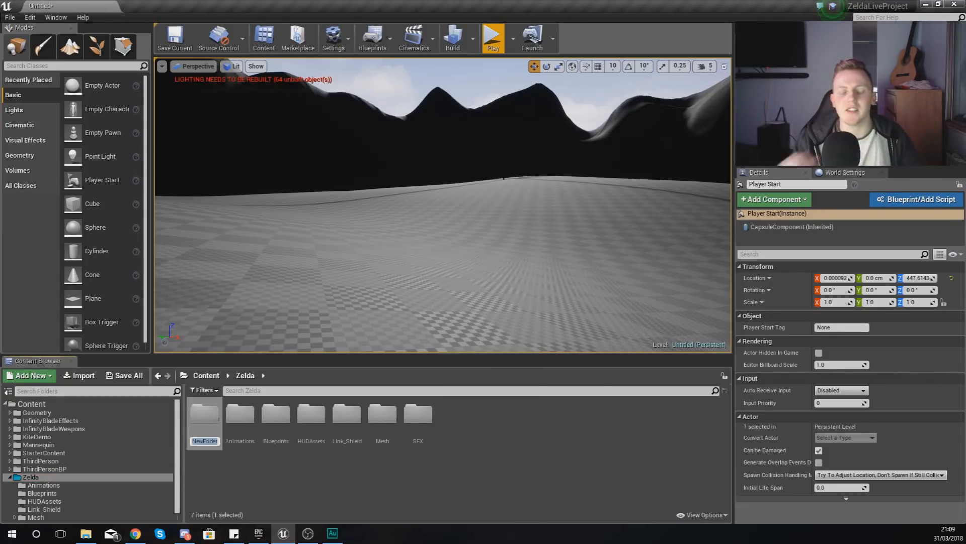
text(Landscape)
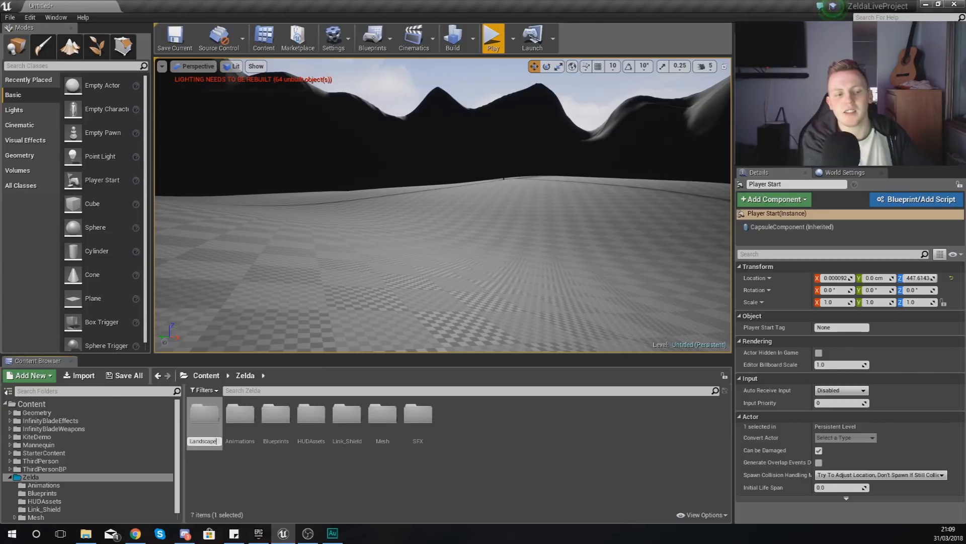
key(Return)
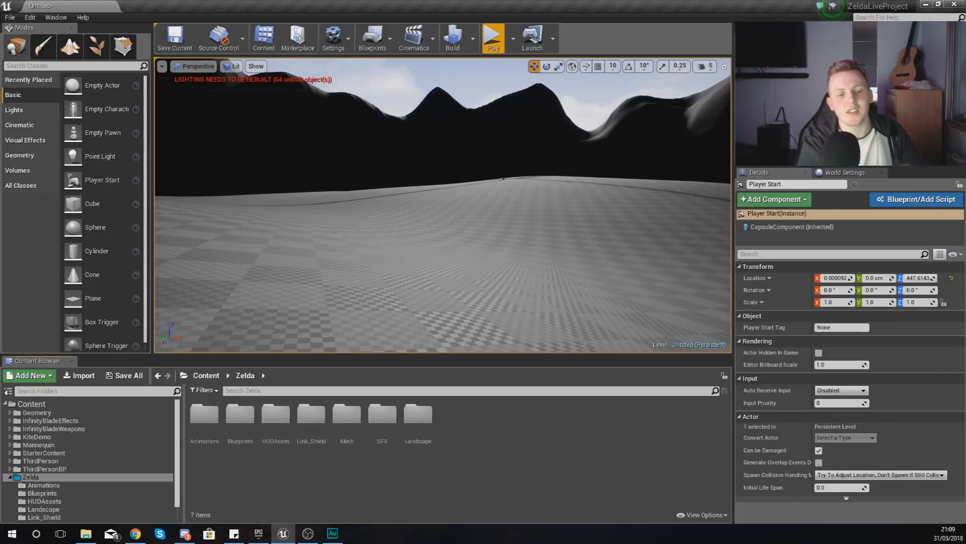
Create three subfolders named Grass, Mud and Rock inside the Landscape folder
double_click(418, 414)
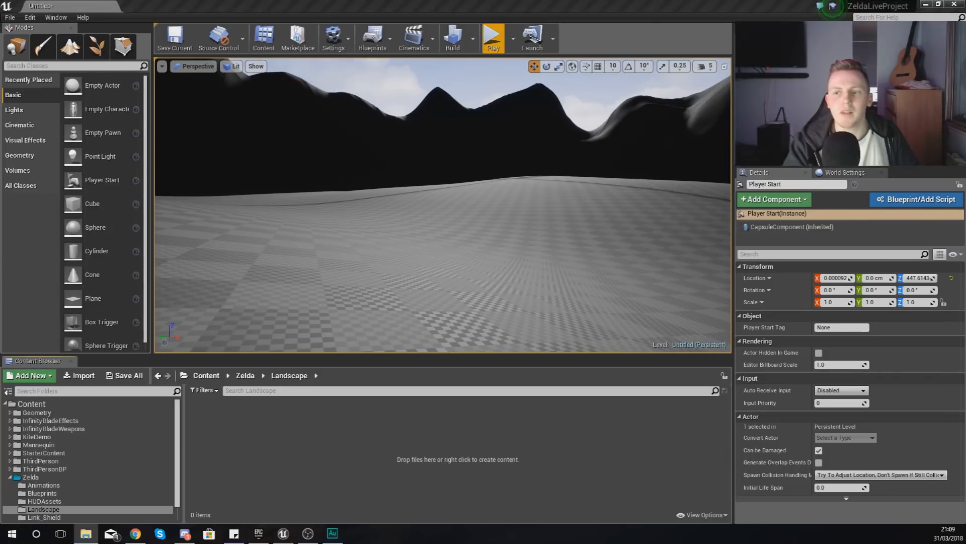
right_click(318, 457)
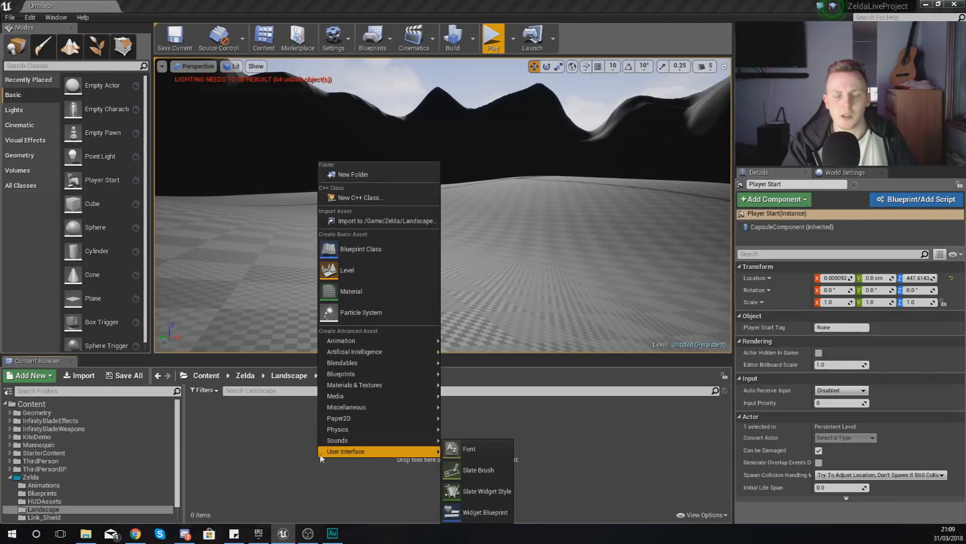
click(355, 175)
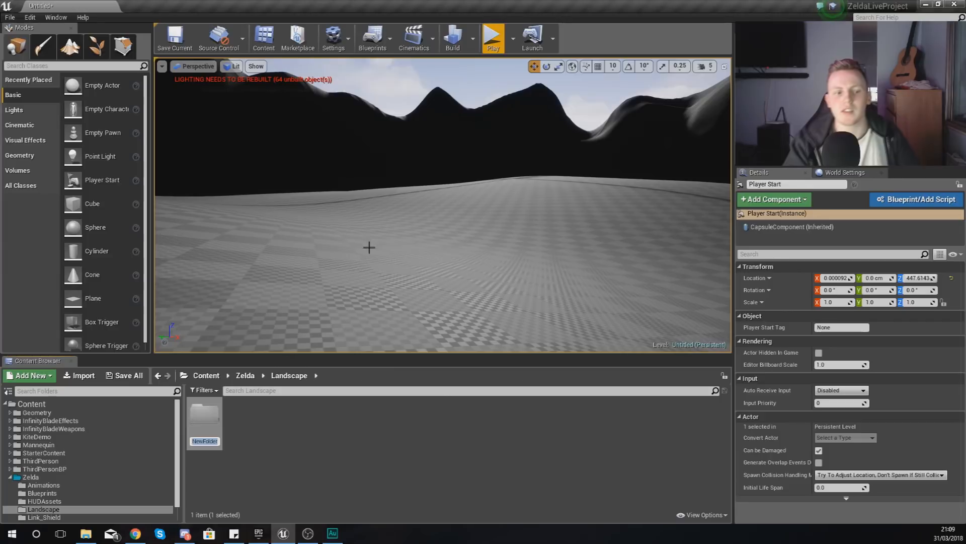
text(Grass)
key(Return)
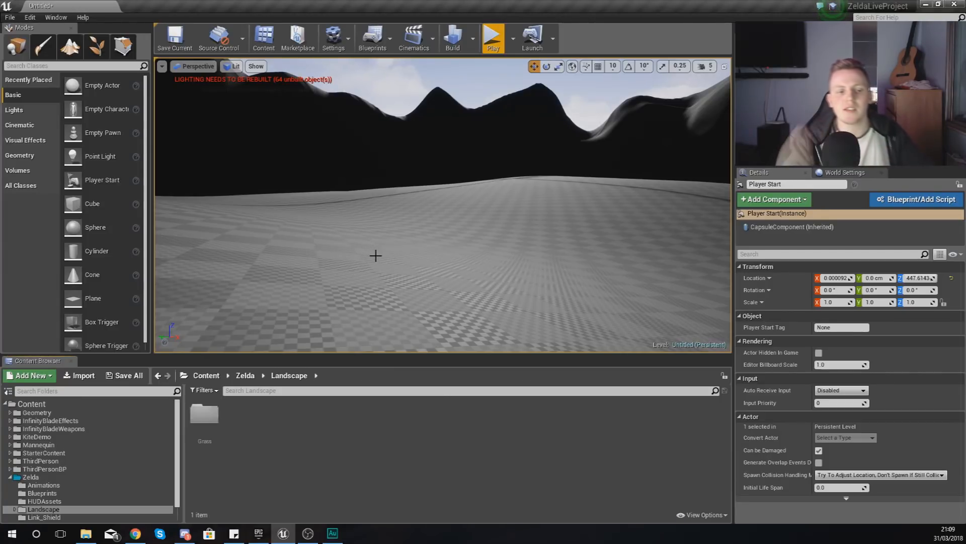
right_click(289, 456)
click(320, 177)
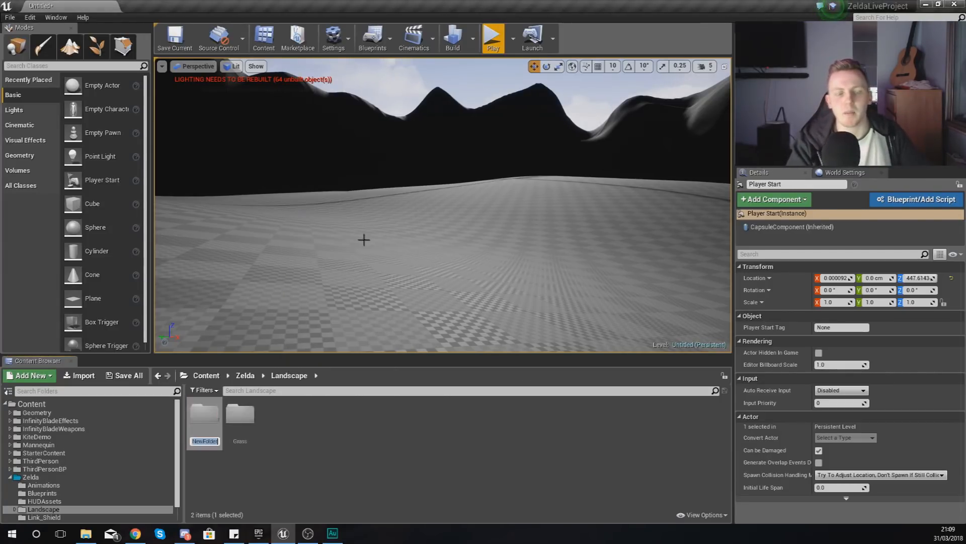
text(Mud)
key(Return)
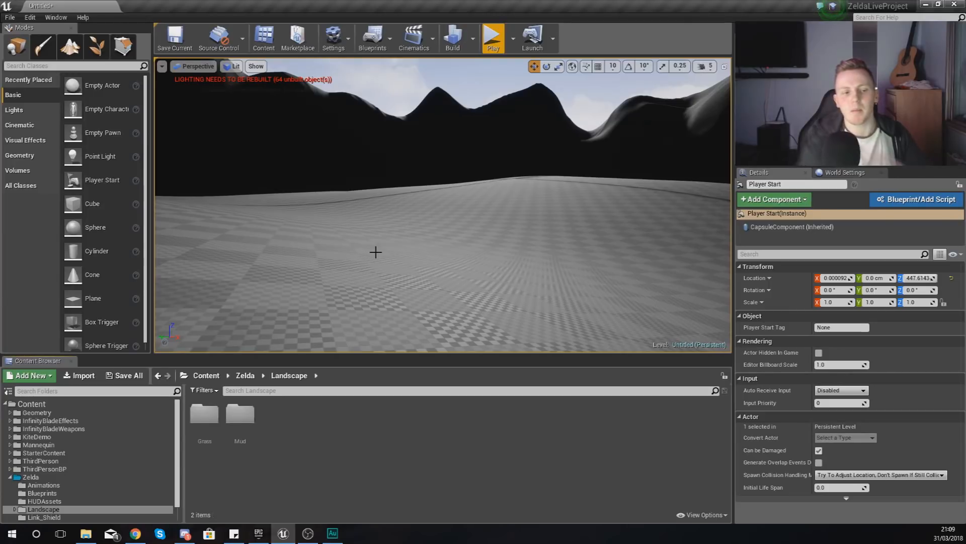
right_click(278, 472)
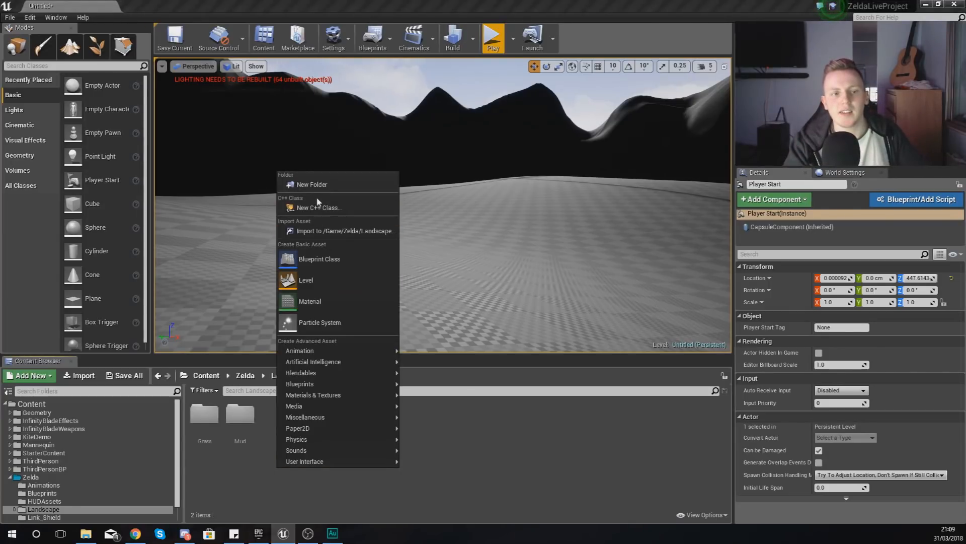
click(318, 184)
text(Gock)
key(Return)
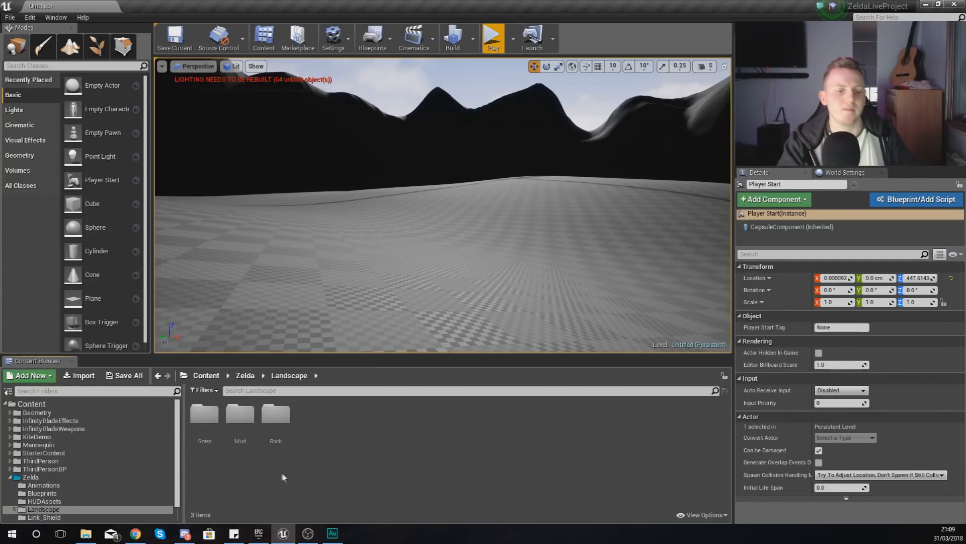
Import all Grass_StylizedSquiggleGrass_2k TARGA textures from File Explorer into the Landscape/Grass folder, leaving out the Readme file
double_click(212, 444)
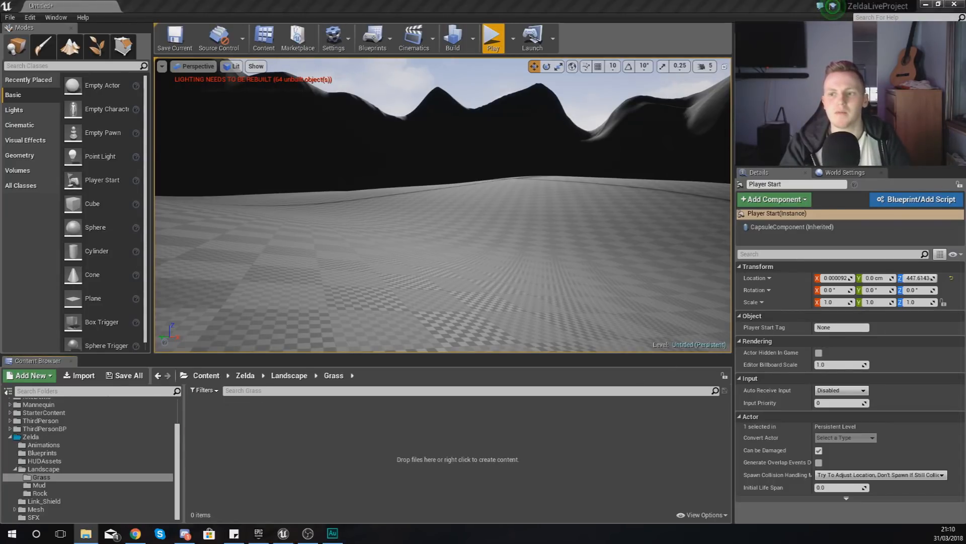
click(85, 533)
drag(590, 221, 565, 90)
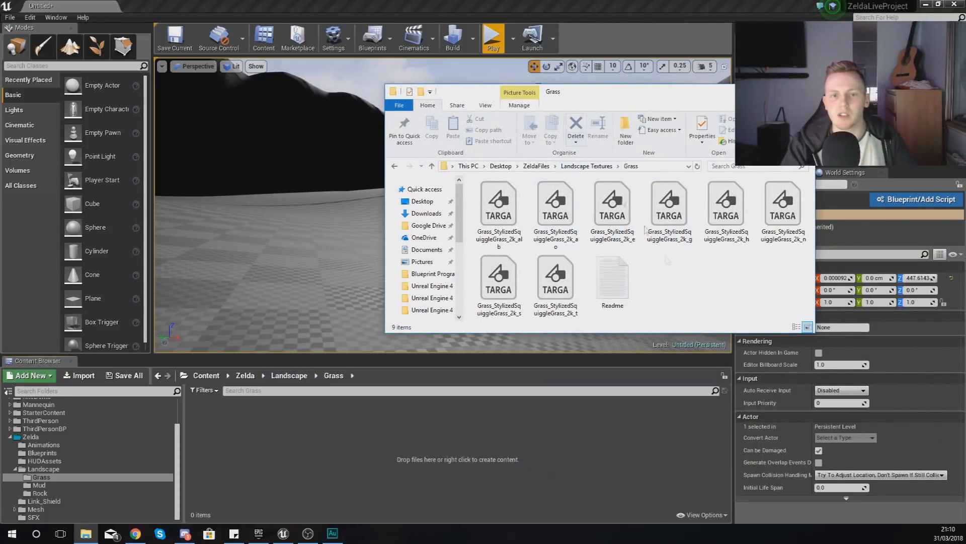
key(ctrl+a)
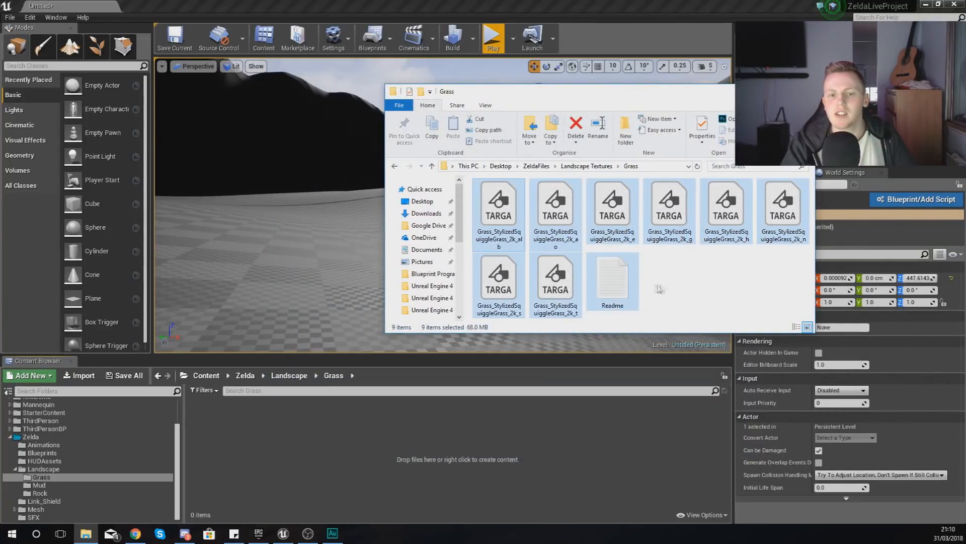
ctrl+click(630, 298)
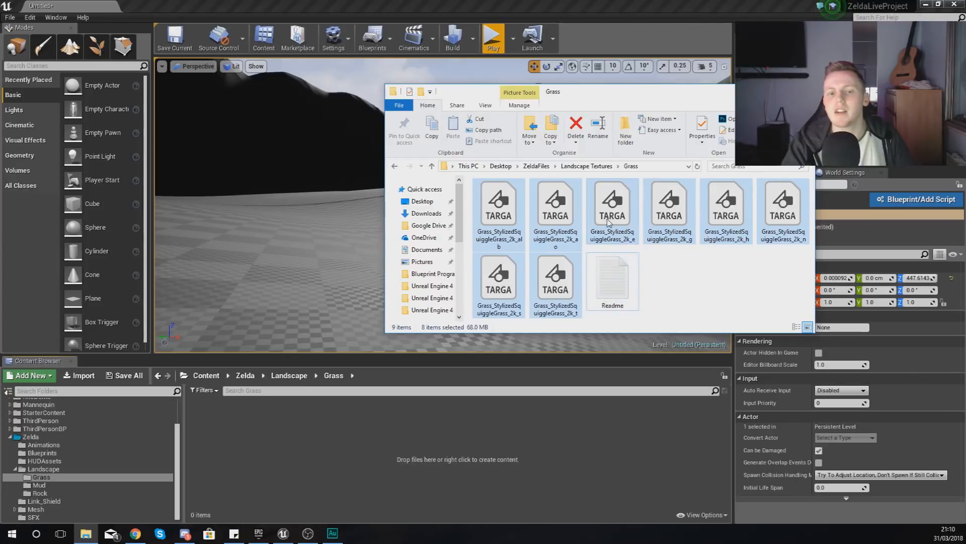
drag(611, 218, 314, 445)
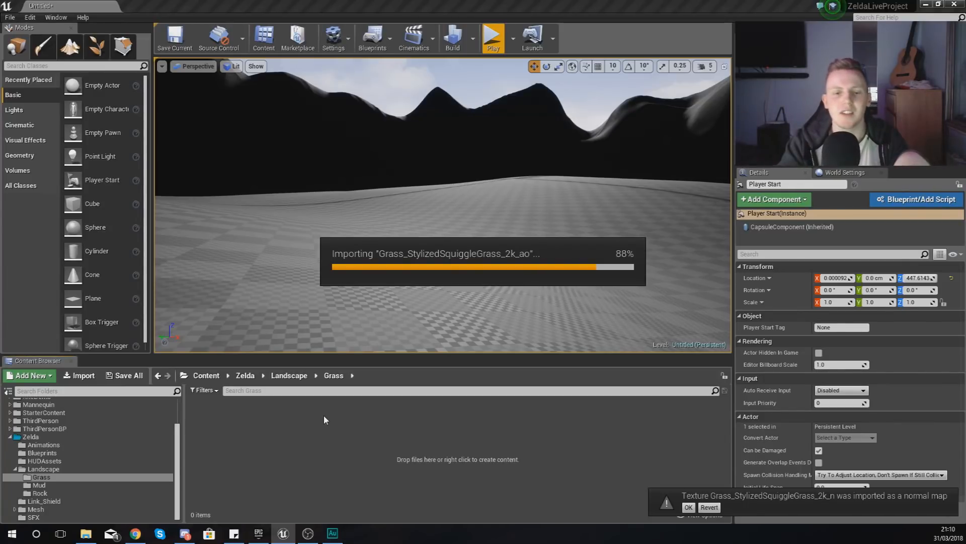
click(214, 437)
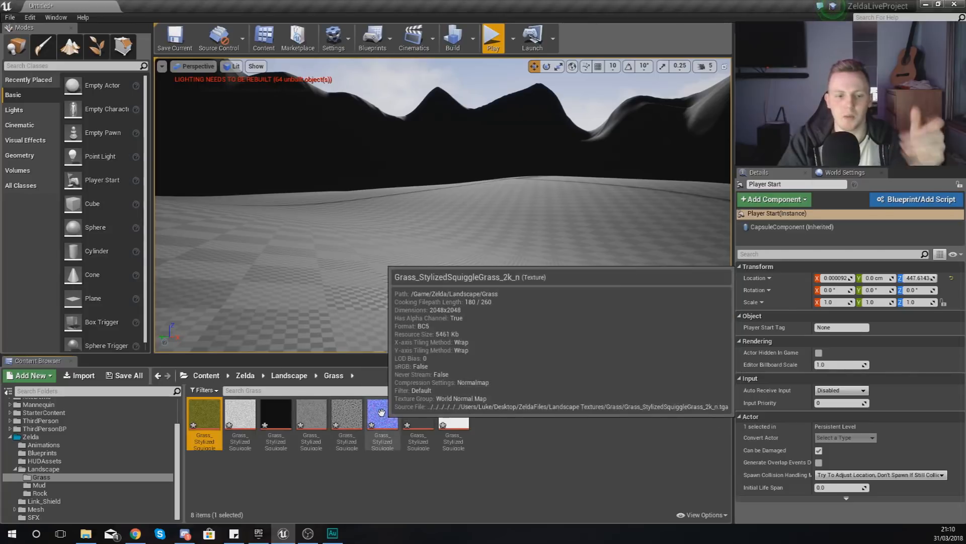
Import all Ground_CrackedSurfaceDirtWet_1k TARGA textures from the Mud/TGA folder in File Explorer into the Landscape/Mud folder
click(72, 483)
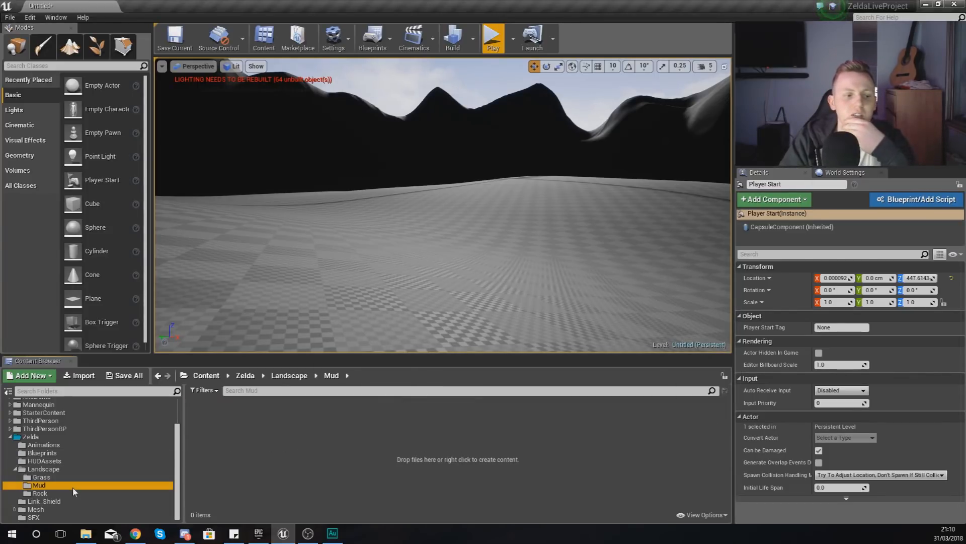
click(84, 534)
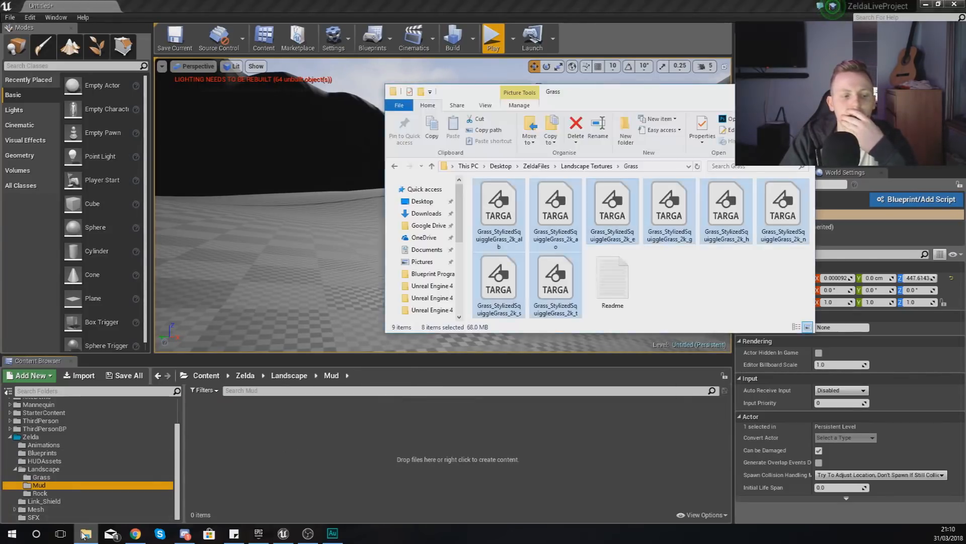
click(607, 166)
double_click(503, 206)
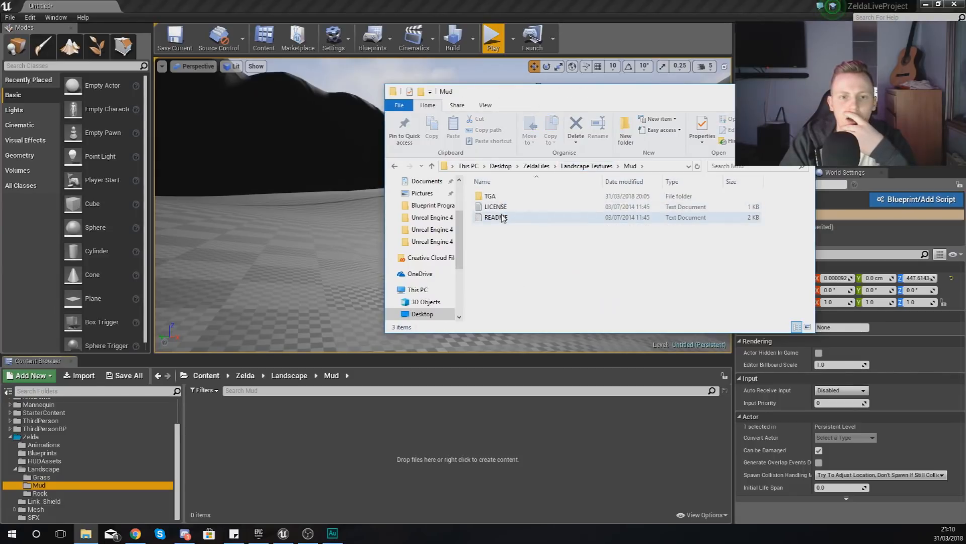
double_click(491, 196)
click(508, 228)
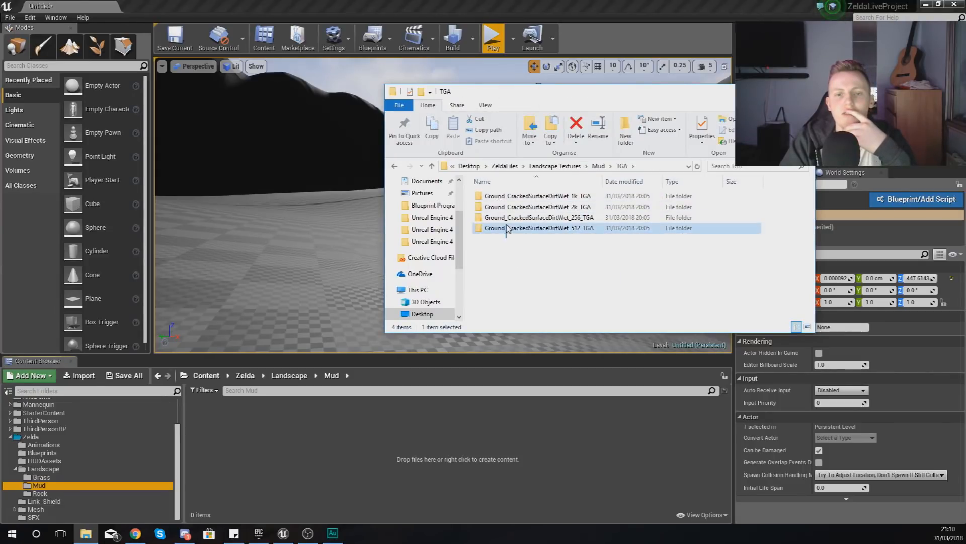
click(511, 197)
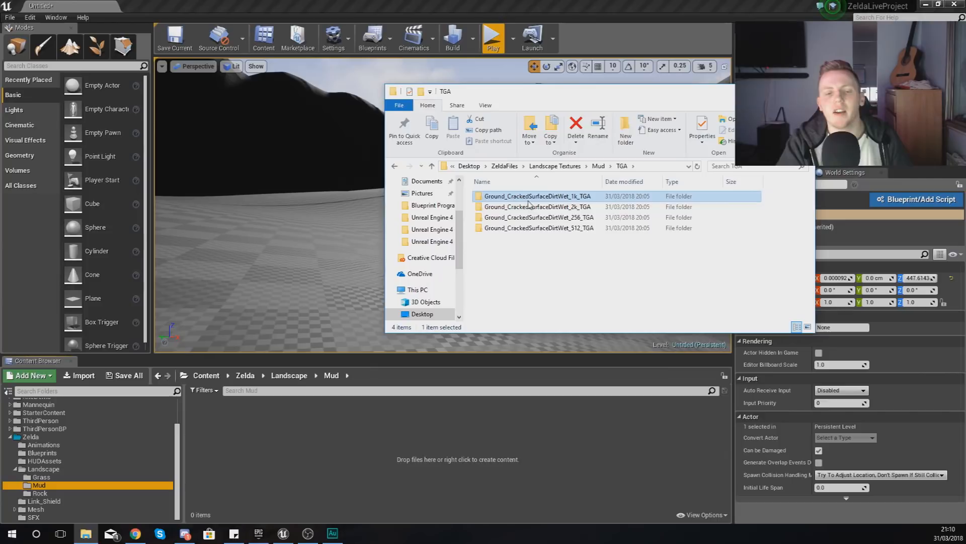
double_click(523, 196)
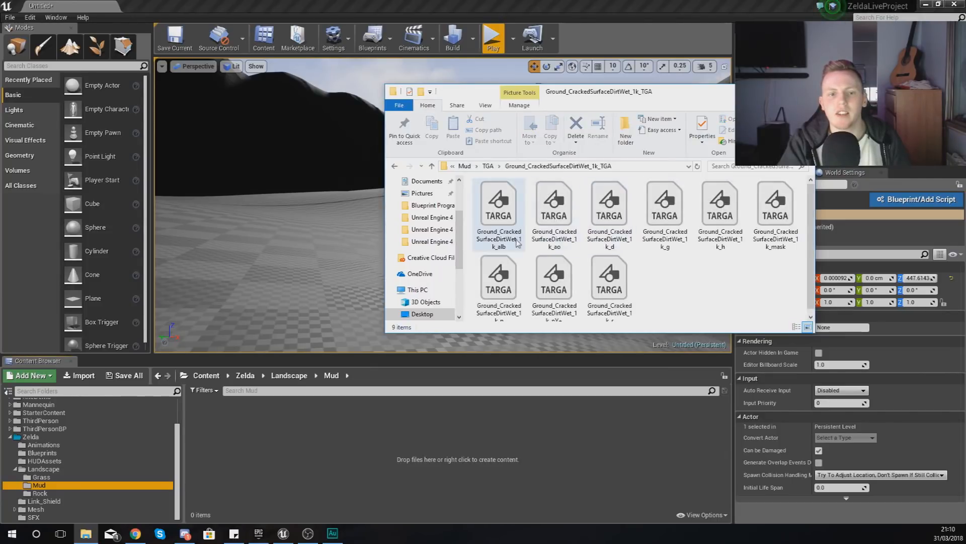
key(ctrl+a)
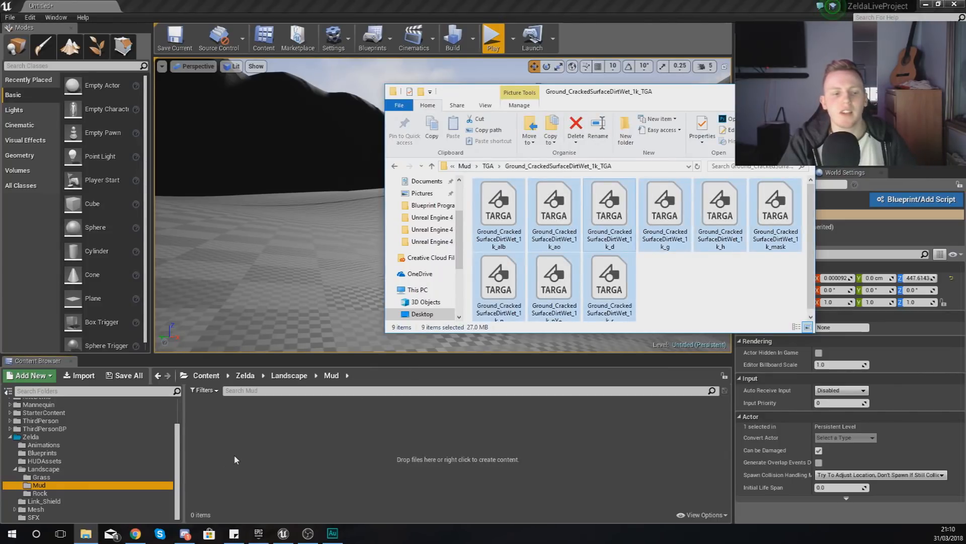
drag(230, 457, 231, 456)
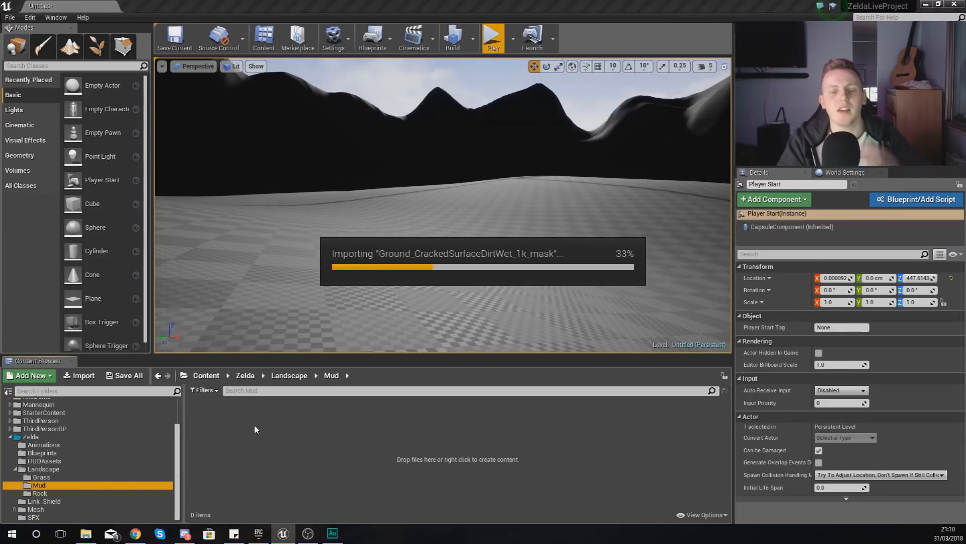
Import all Rock_CrackyCliffs_2k TARGA textures from File Explorer into the Landscape/Rock folder, leaving out the Readme file
click(43, 493)
click(86, 533)
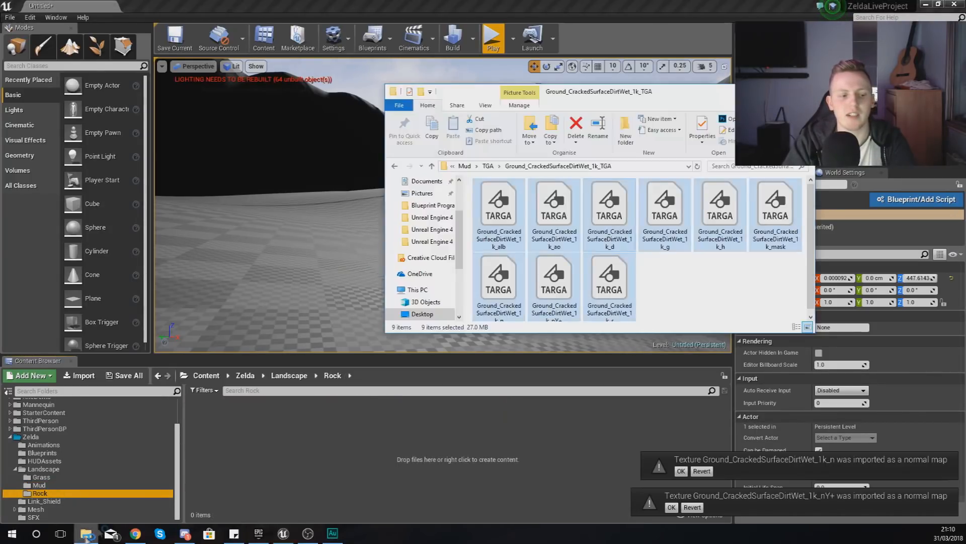
click(489, 166)
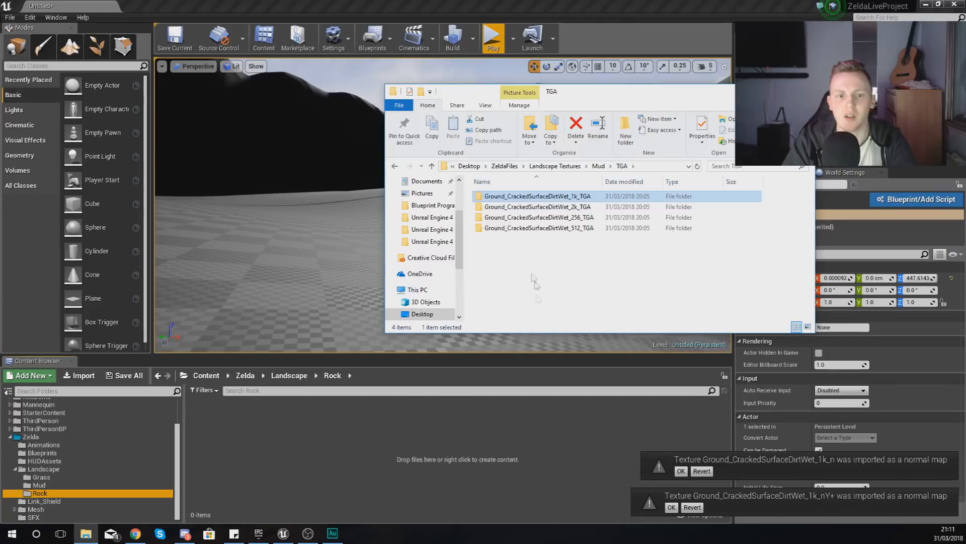
click(599, 168)
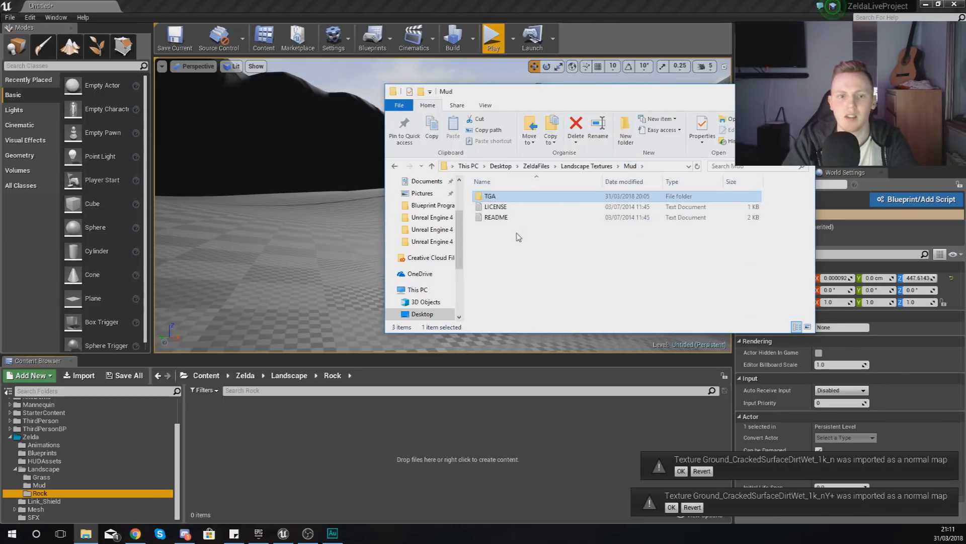
click(594, 166)
double_click(495, 217)
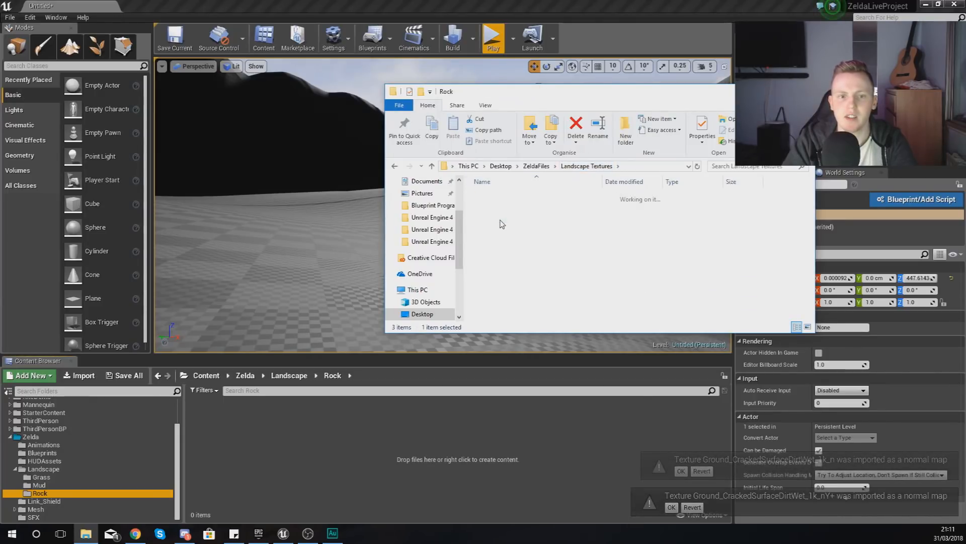
click(548, 240)
key(ctrl+a)
ctrl+click(505, 225)
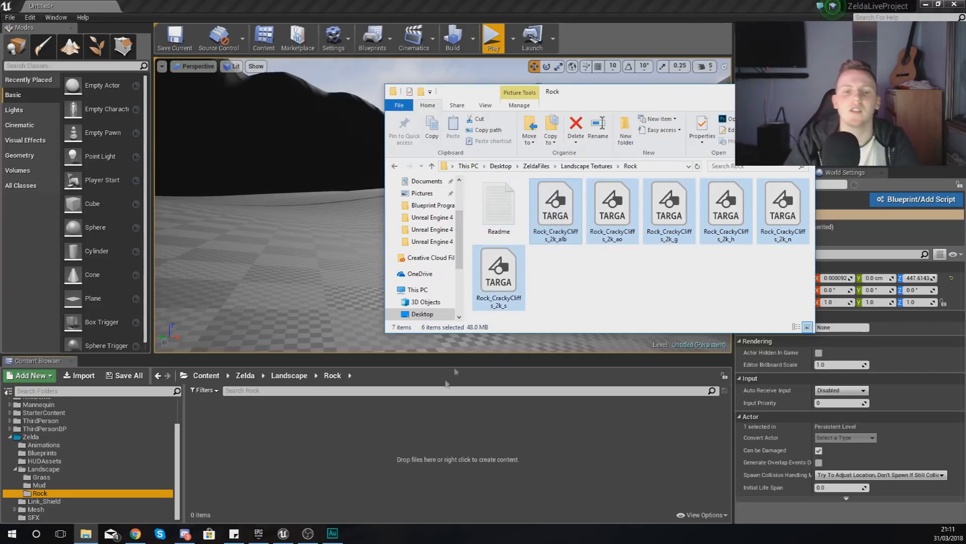
drag(380, 448, 352, 449)
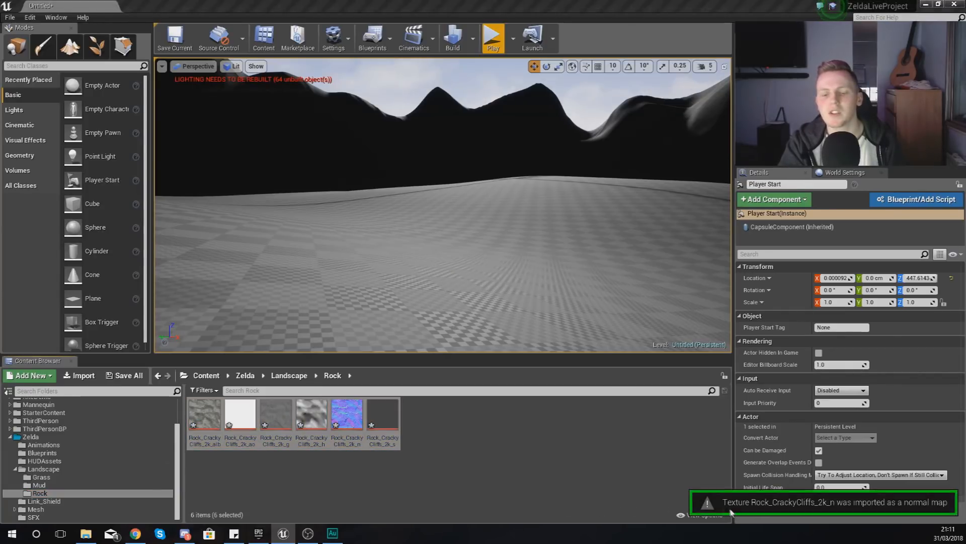
Create a material named Landscape_Material in the Landscape content folder and open it for editing
click(43, 469)
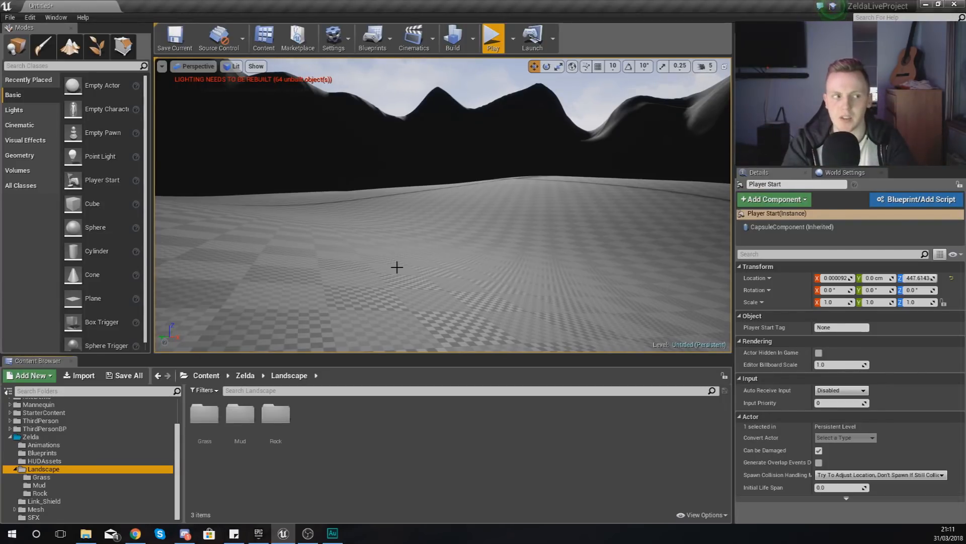
right_click(316, 441)
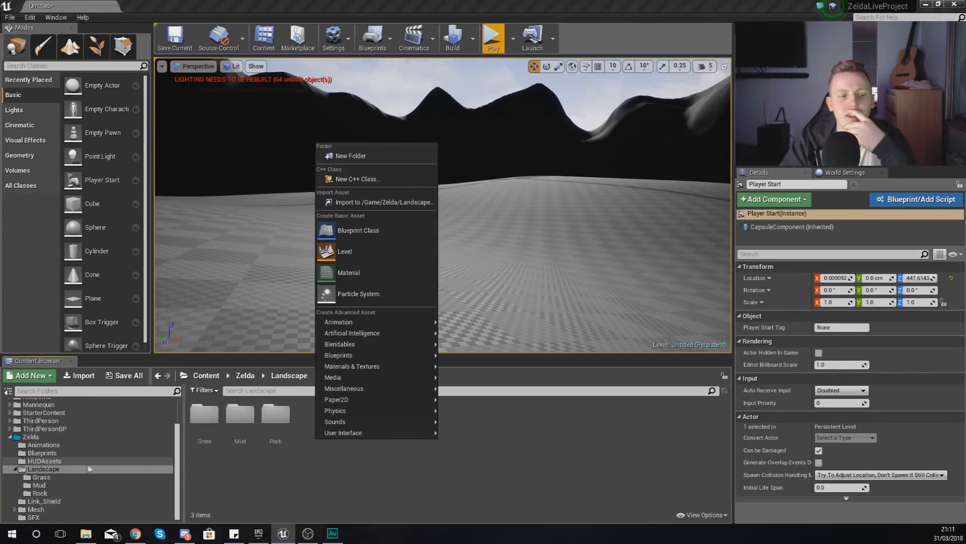
click(373, 284)
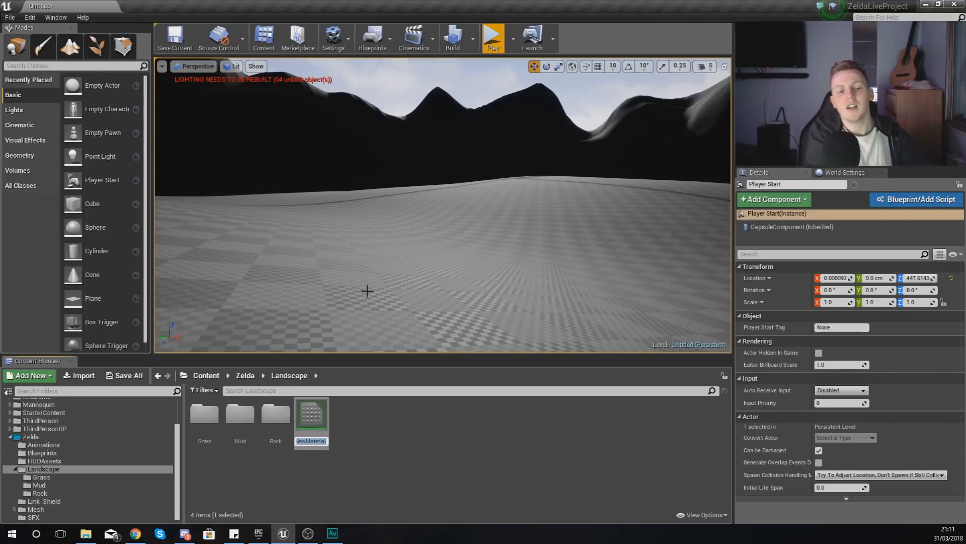
text(L)
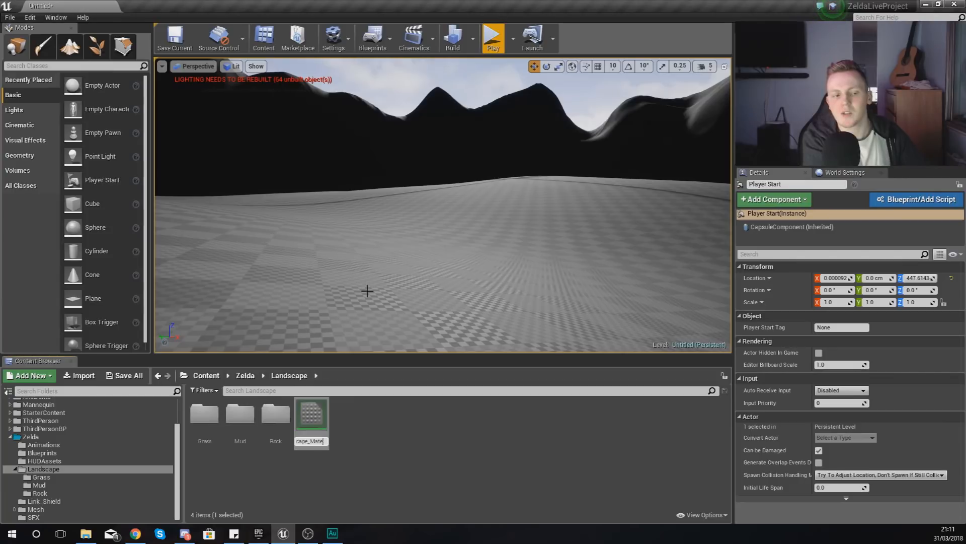
key(Return)
key(Return)
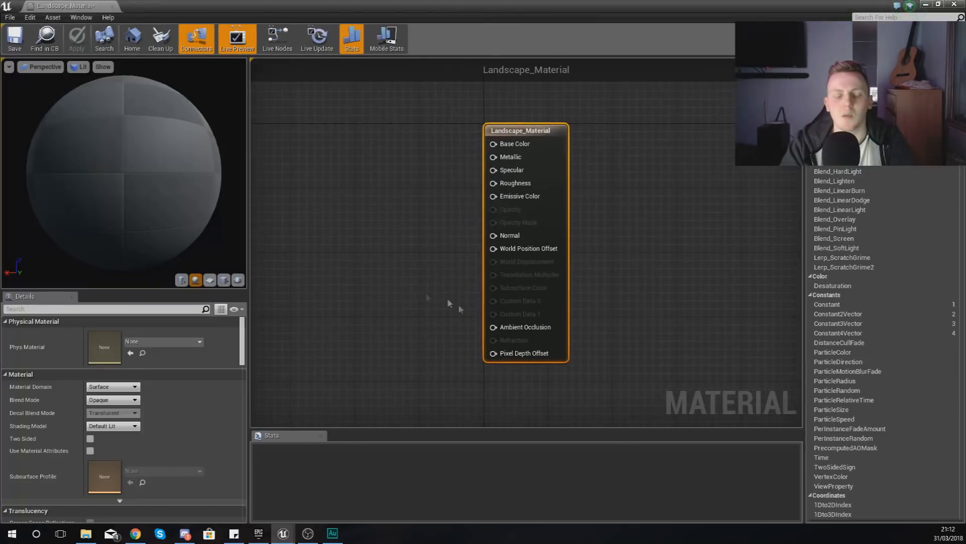
Add a LandscapeLayerBlend node to the material graph beside the Landscape_Material node
right_click(432, 250)
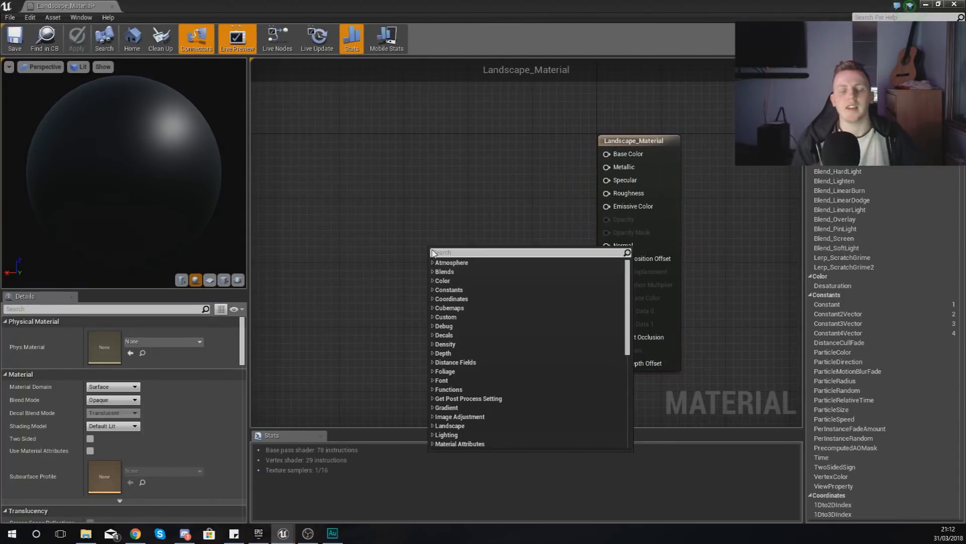
text(Landscap)
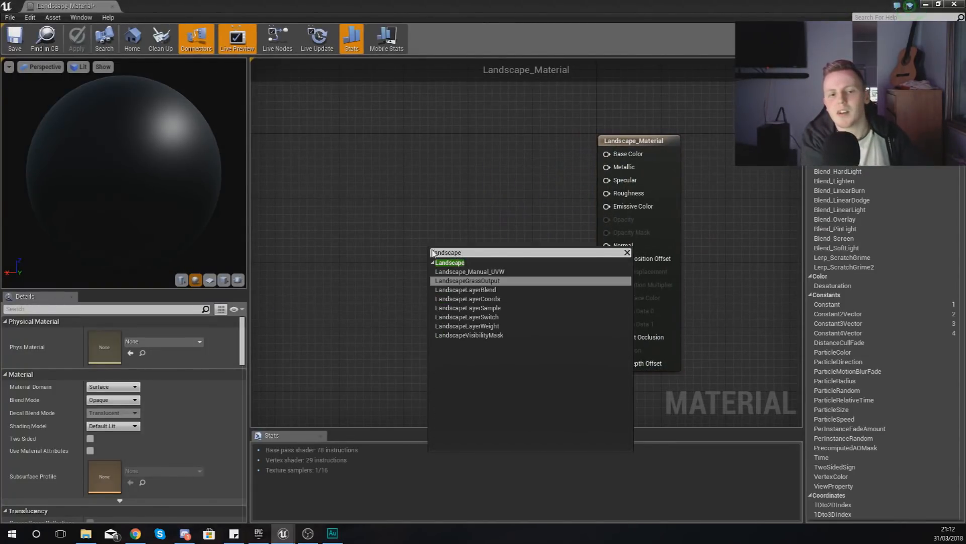
text(e)
key(Down)
key(Return)
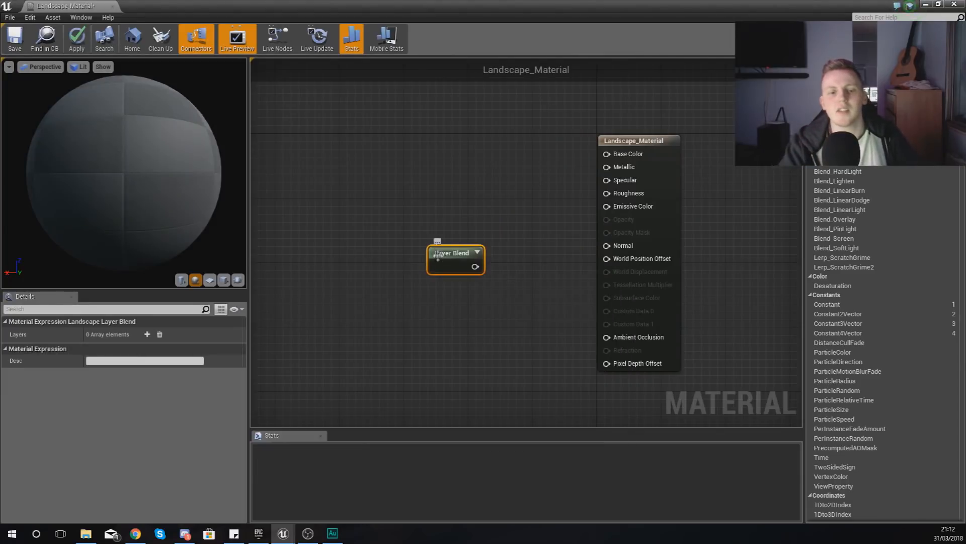
Connect the Layer Blend output to the material's Base Color and move the node level with that input
drag(475, 266, 607, 153)
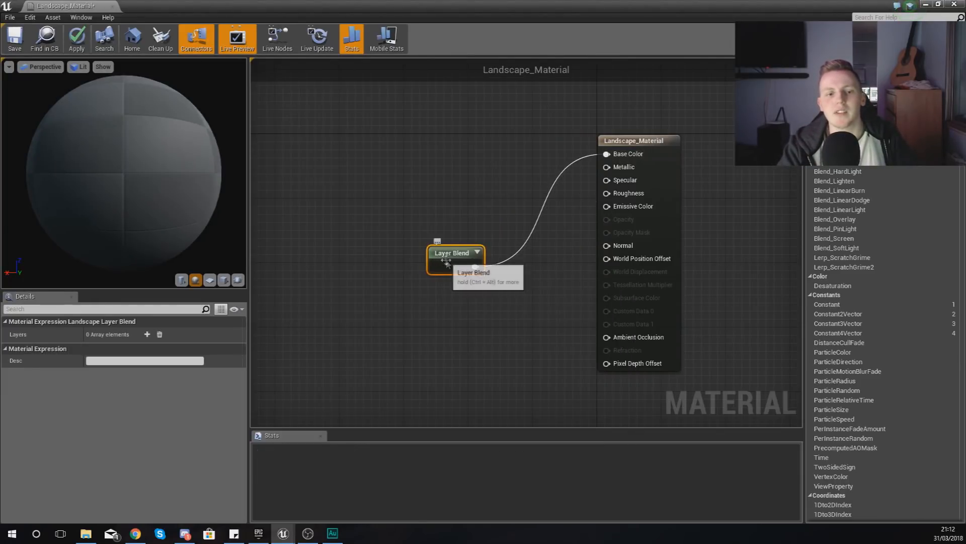
drag(446, 260, 446, 148)
click(462, 220)
click(449, 161)
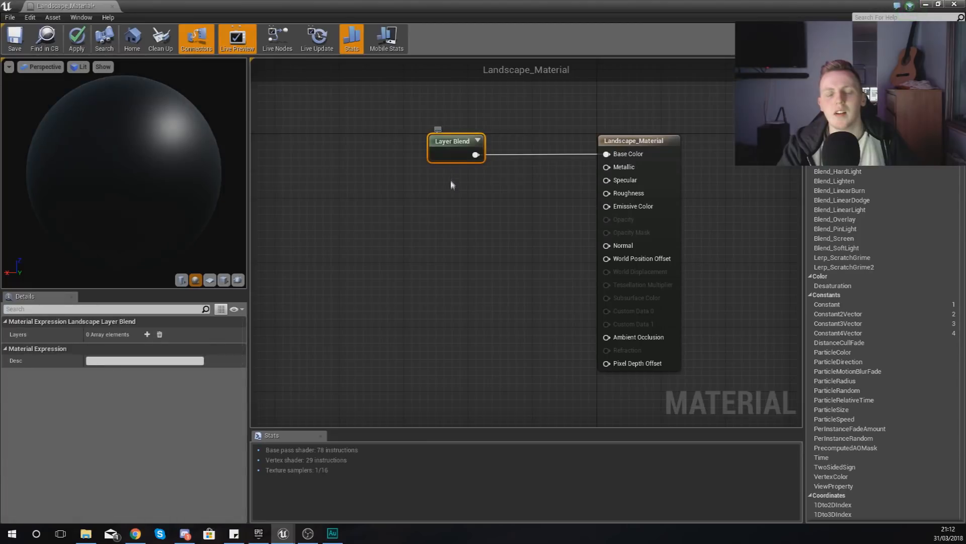
key(ctrl+c)
key(ctrl+v)
key(Delete)
Add three layer elements to the Layer Blend node
click(459, 160)
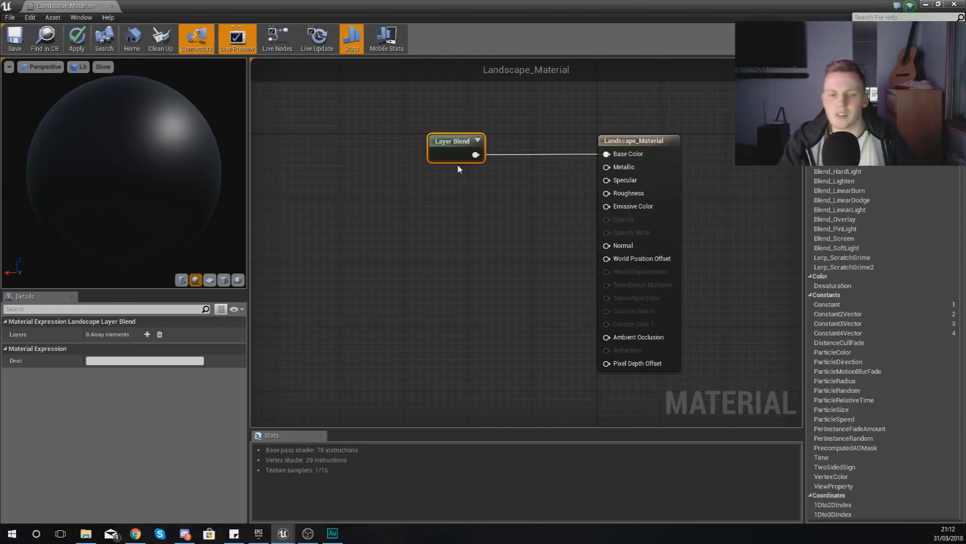
click(147, 334)
click(147, 334)
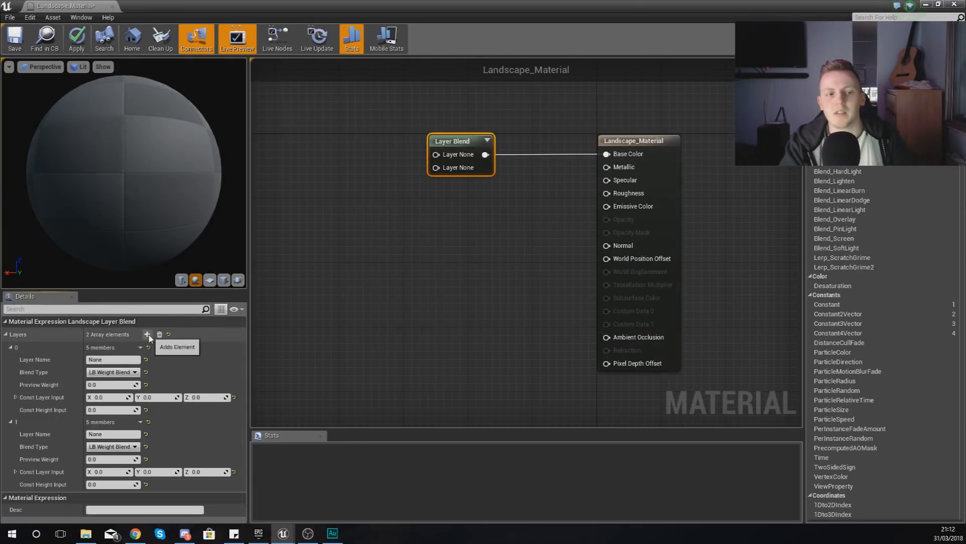
click(148, 334)
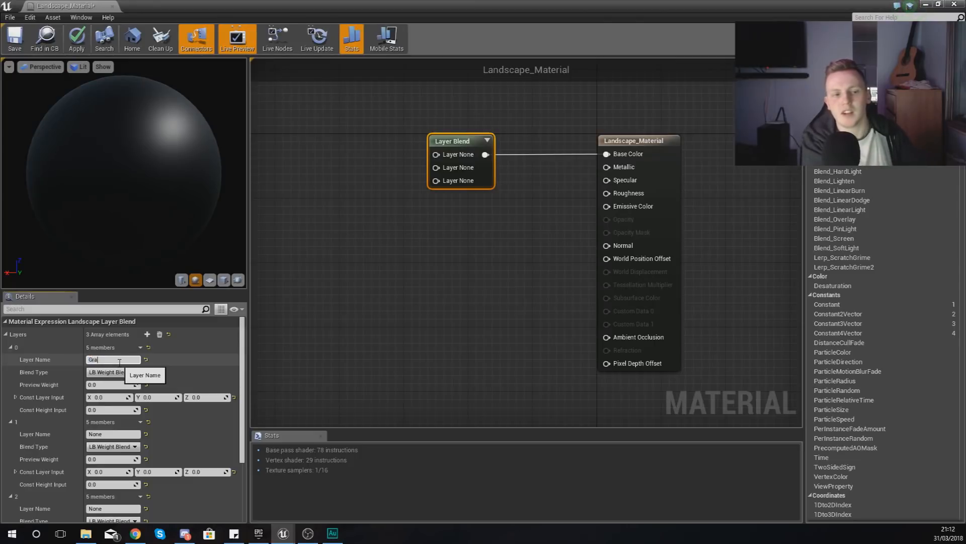
Name the three layers of the Layer Blend node Grass, Mud and Rock, in that order
key(Return)
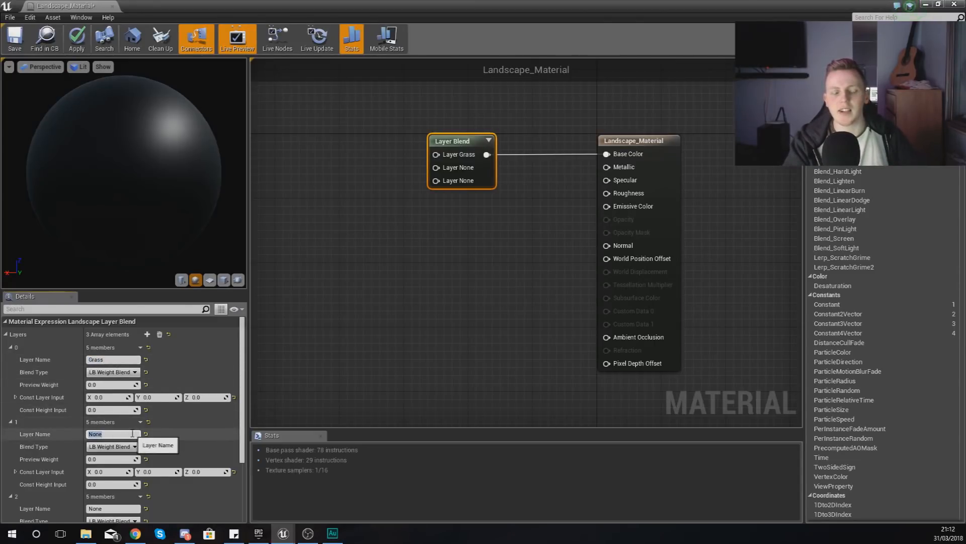
key(Return)
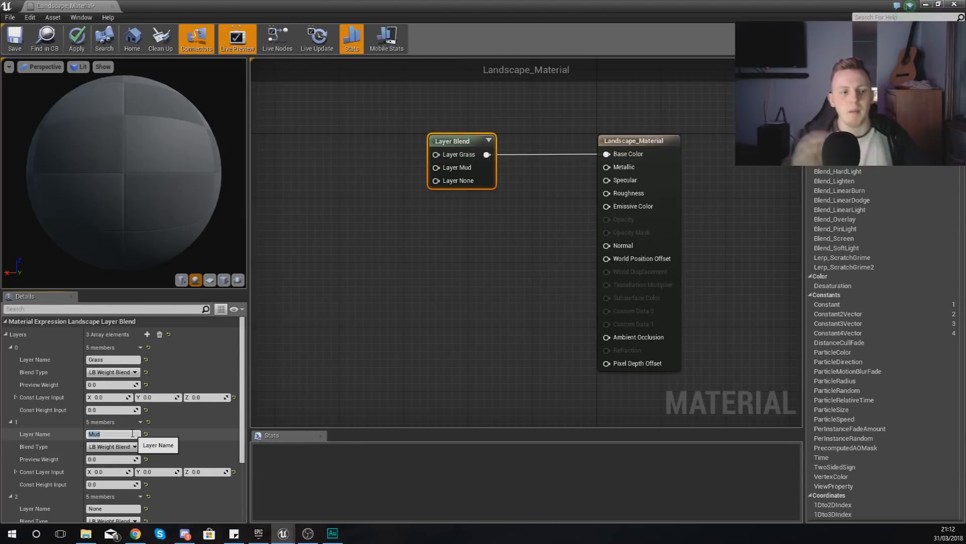
click(111, 508)
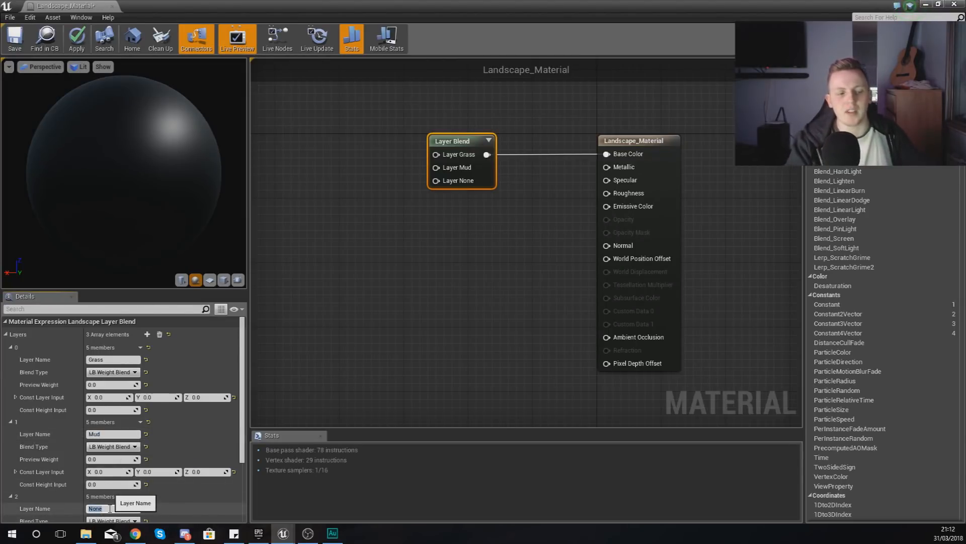
text(Rock)
key(Return)
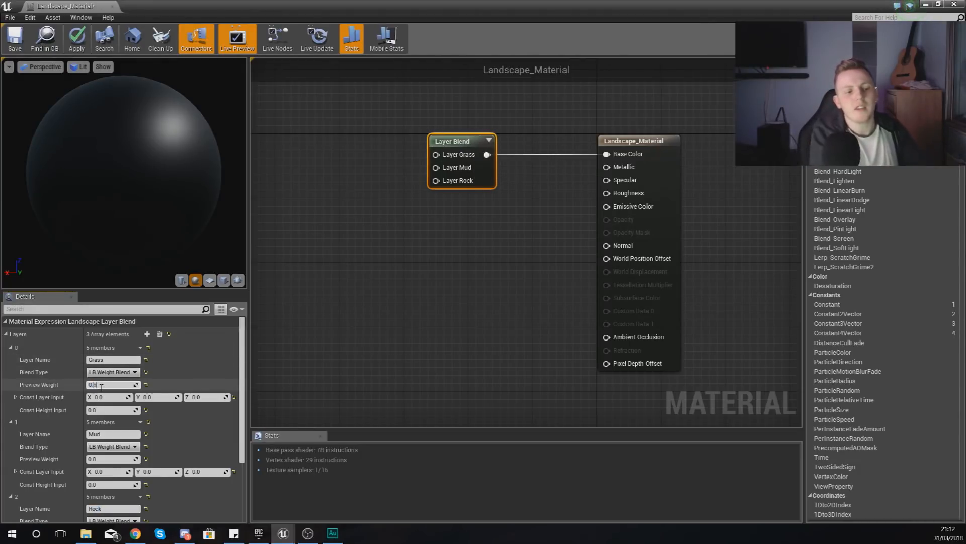
Set the preview weight of the Grass, Mud and Rock layers to 0.5 each
key(Return)
click(104, 459)
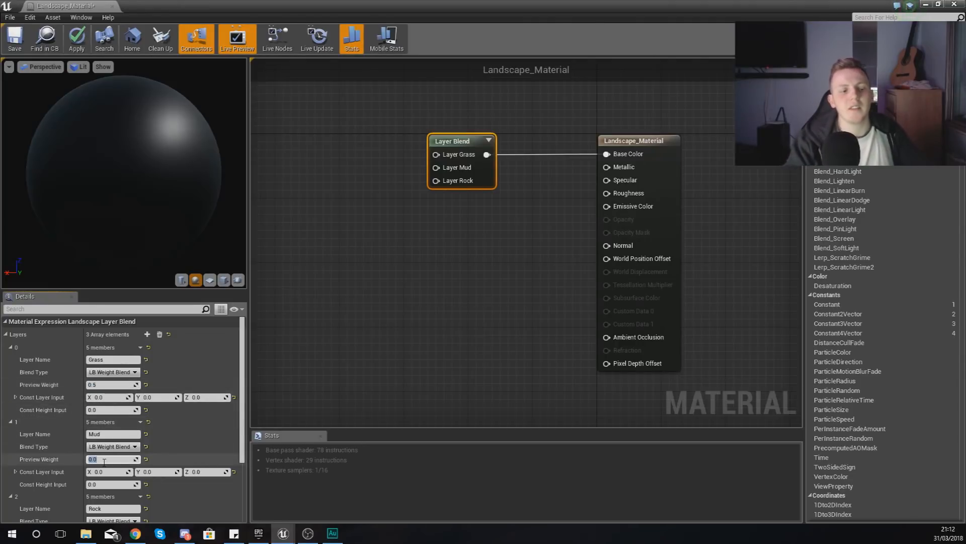
text(0.5)
key(Return)
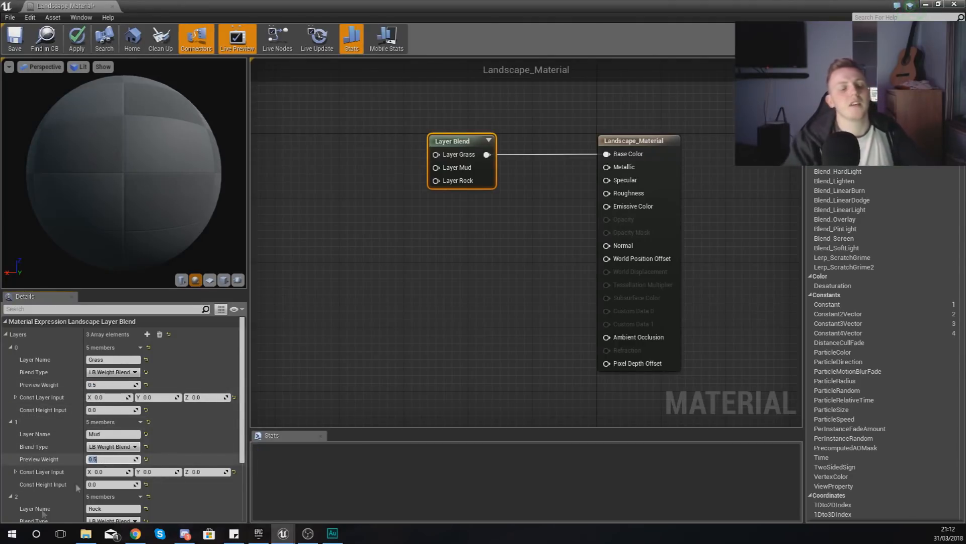
scroll(77, 487, down, 3)
click(106, 464)
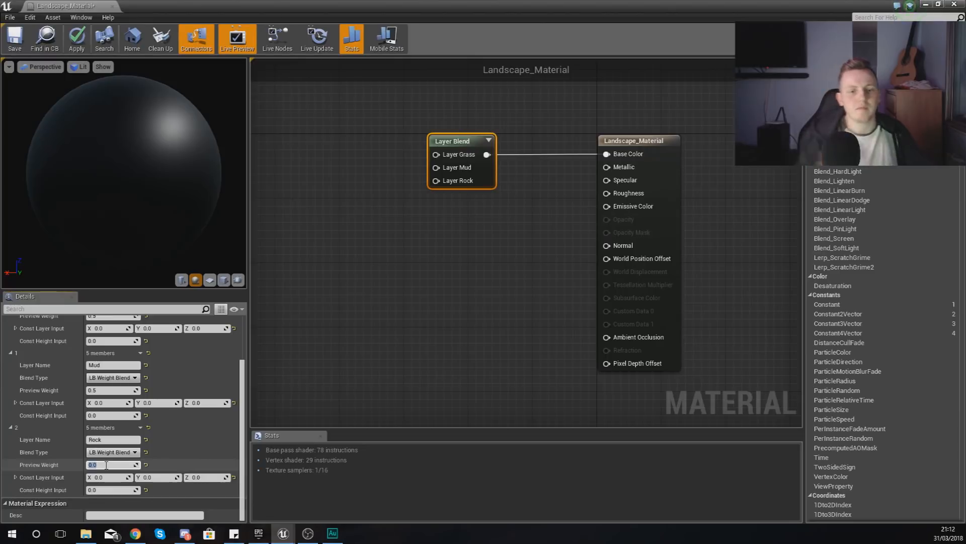
text(0.5)
key(Return)
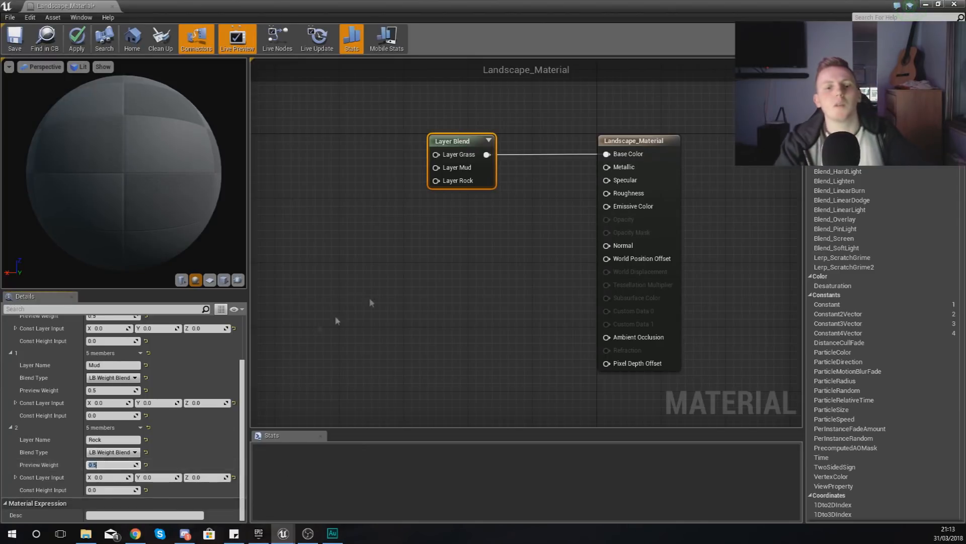
Add a Texture Sample node using Grass_StylizedSquiggleGrass_2k_alb from the Grass folder to the Landscape_Material graph
click(390, 287)
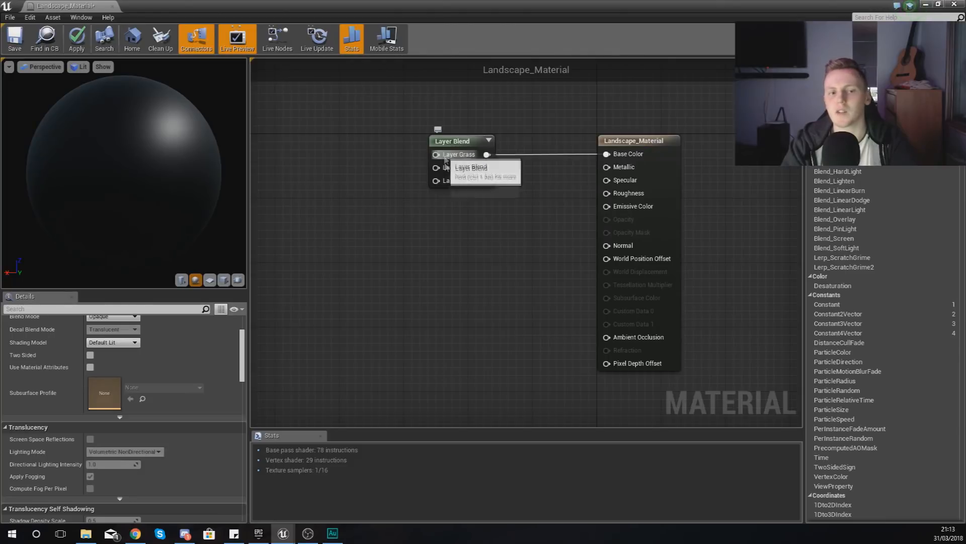
key(super+Down)
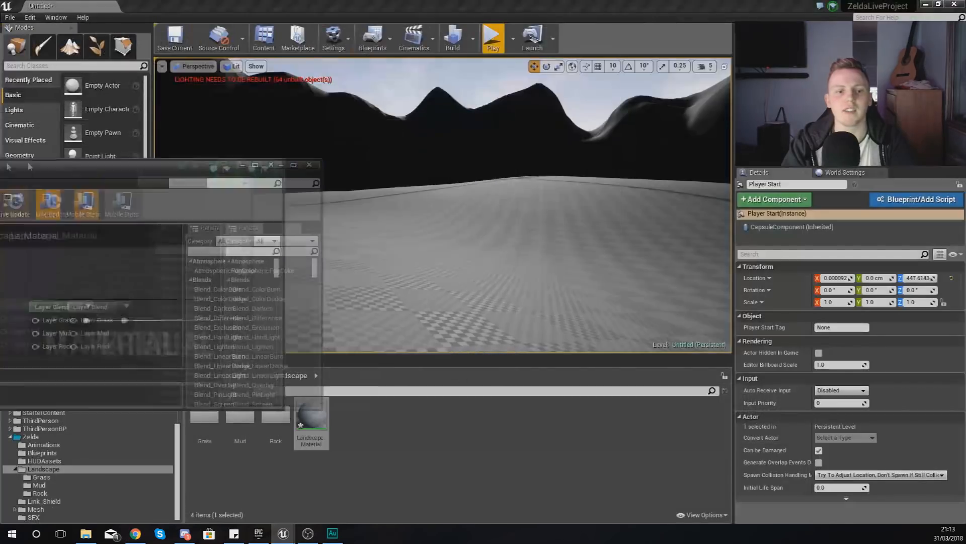
double_click(204, 426)
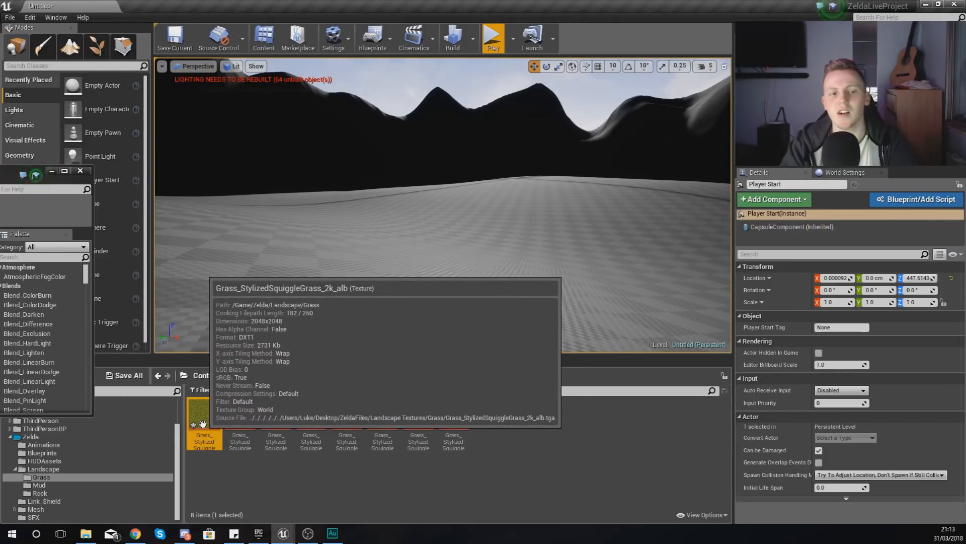
drag(0, 180, 452, 4)
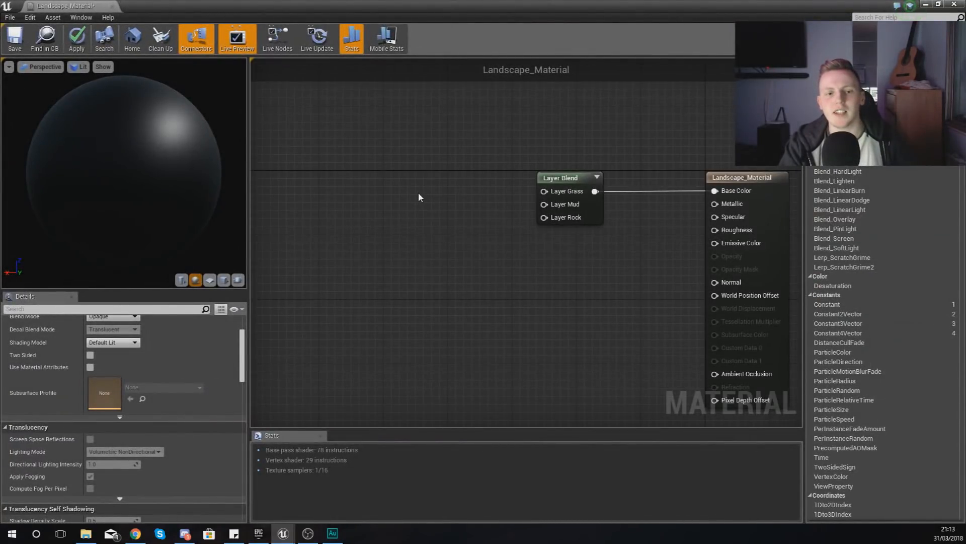
click(418, 196)
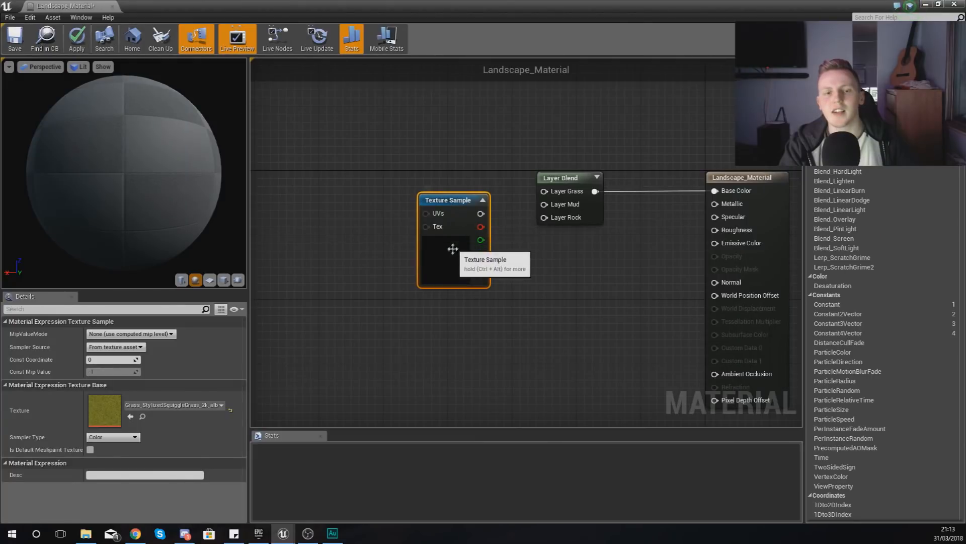
Connect the grass Texture Sample to the Layer Grass input and place it well clear of the Layer Blend node
drag(453, 246, 426, 208)
drag(454, 176, 548, 195)
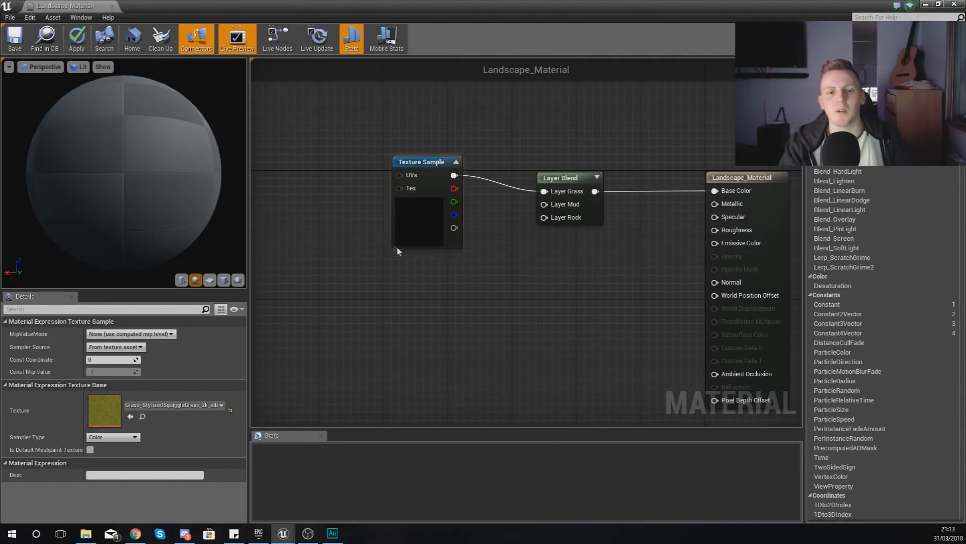
drag(397, 241, 328, 222)
click(486, 220)
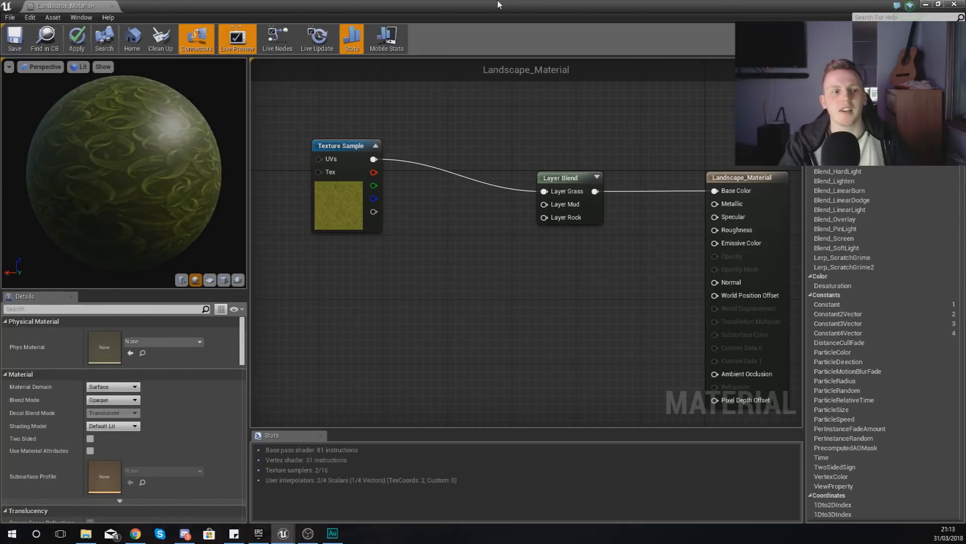
Add a Texture Sample using Ground_CrackedSurfaceDirtWet_1k_alb from the Mud folder and connect it to the Layer Mud input
drag(498, 4, 0, 6)
click(45, 487)
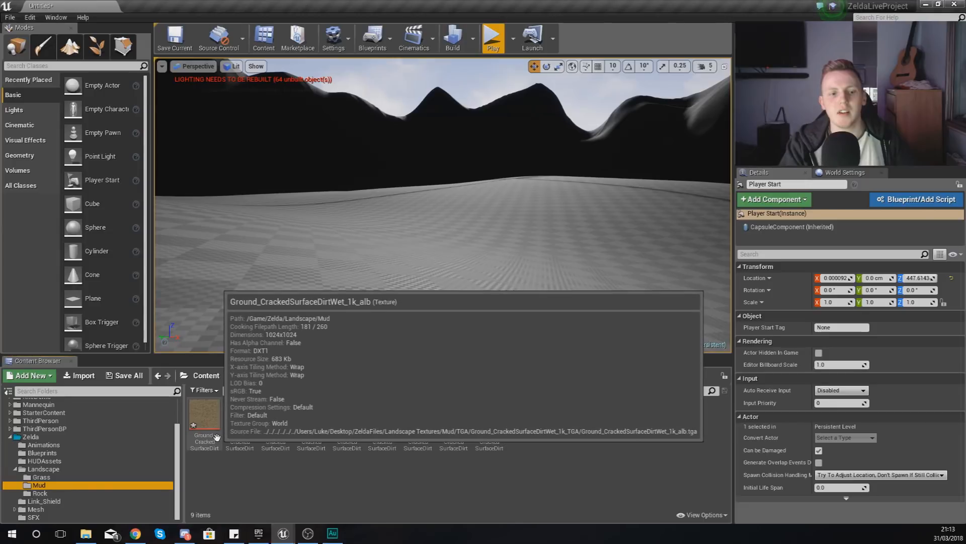
click(217, 436)
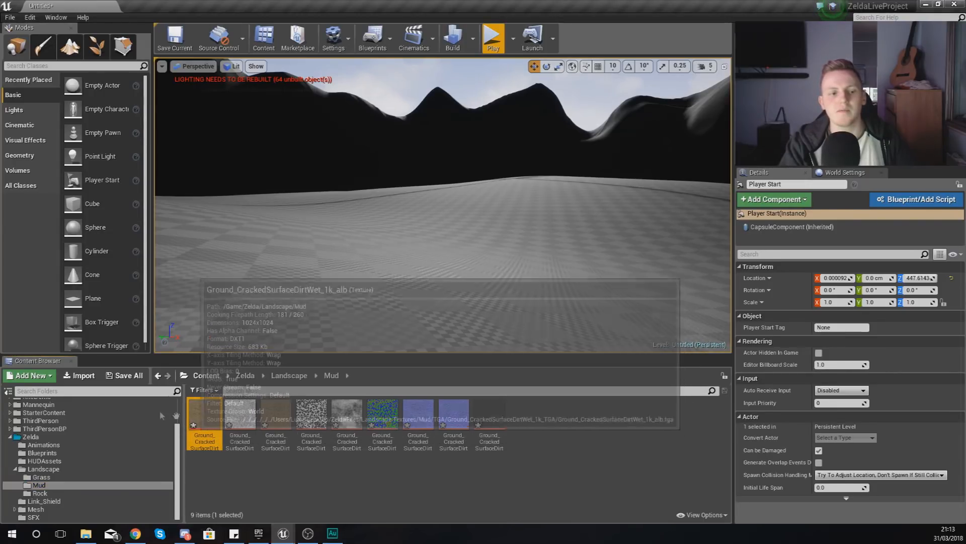
key(alt+Tab)
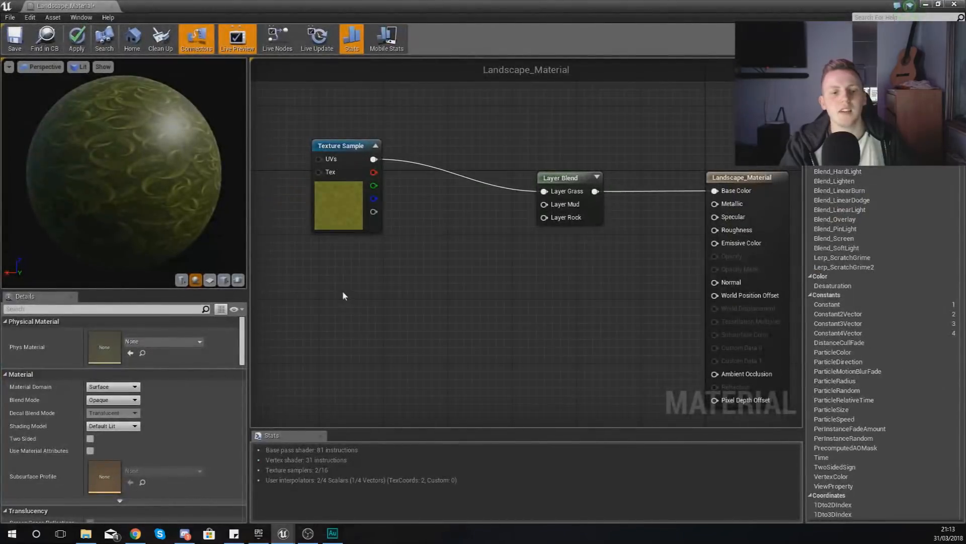
right_drag(339, 291, 391, 286)
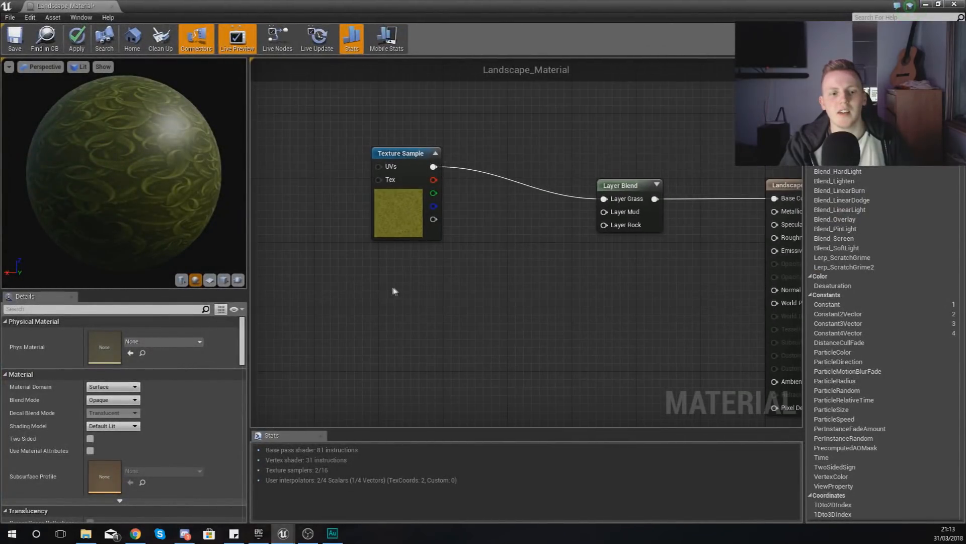
click(387, 291)
drag(450, 307, 623, 211)
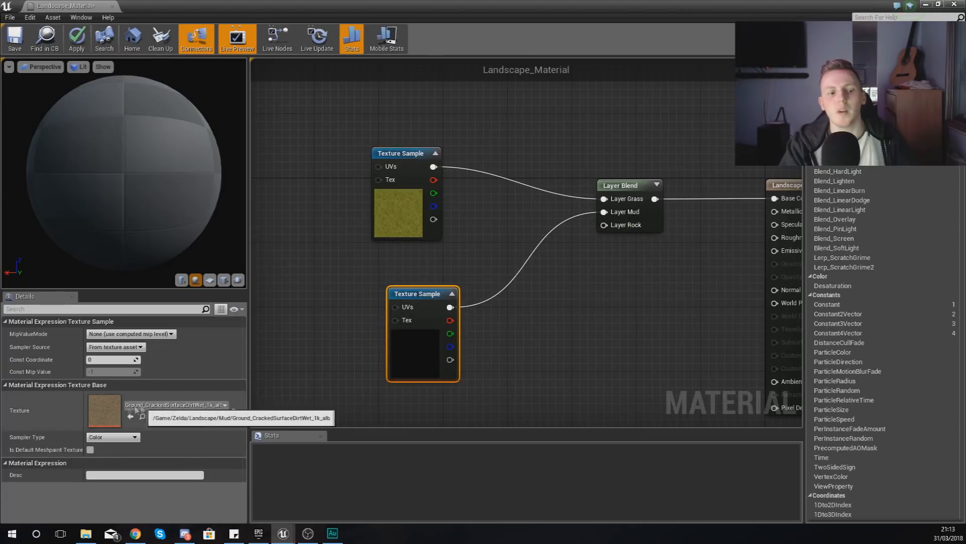
Arrange the grass and mud Texture Sample nodes in a vertical column, grass above mud
drag(438, 346, 421, 310)
drag(398, 197, 382, 166)
drag(395, 331, 378, 298)
click(500, 319)
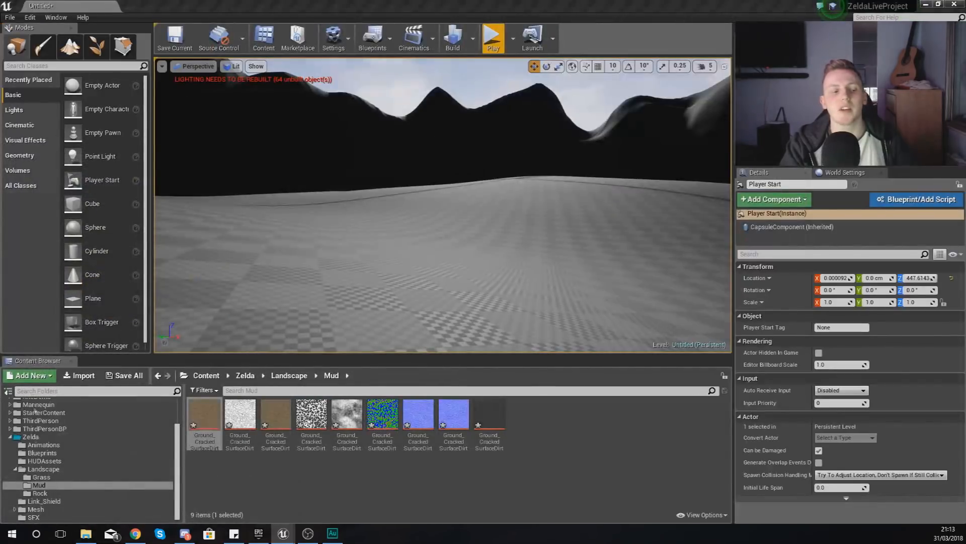
Add a Texture Sample using Rock_CrackyCliffs_2k_alb from the Rock folder below the mud sample
click(69, 494)
click(211, 426)
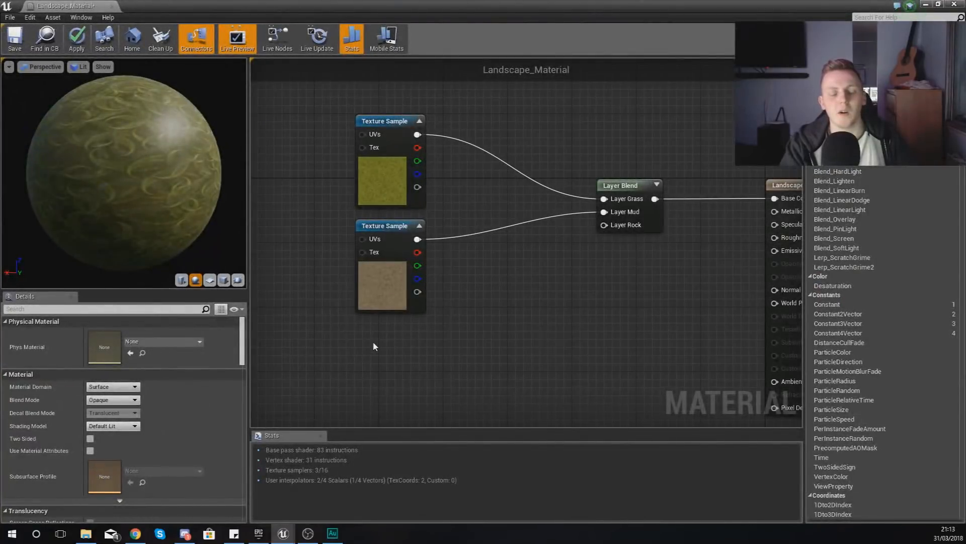
click(365, 343)
drag(397, 389, 396, 381)
click(508, 337)
right_drag(494, 380, 519, 324)
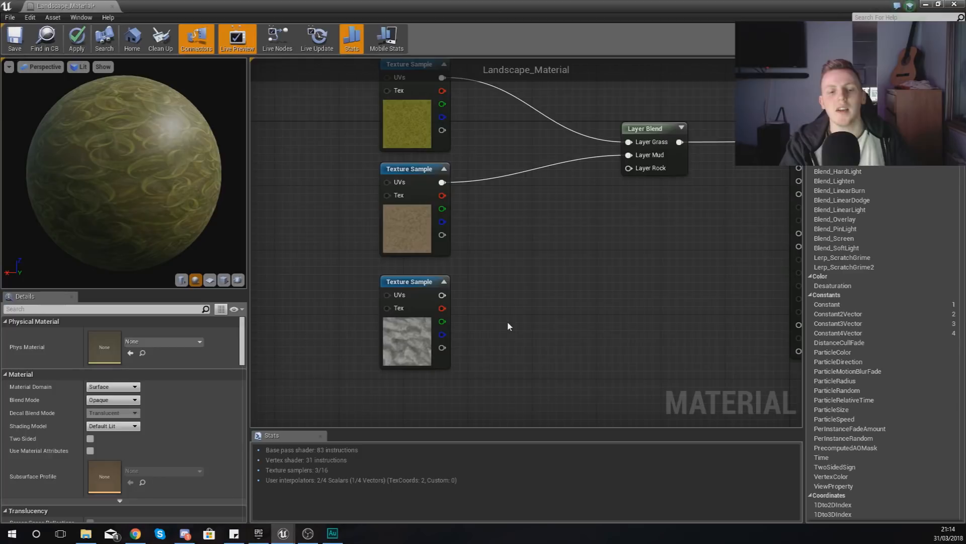
right_click(509, 326)
text(tex)
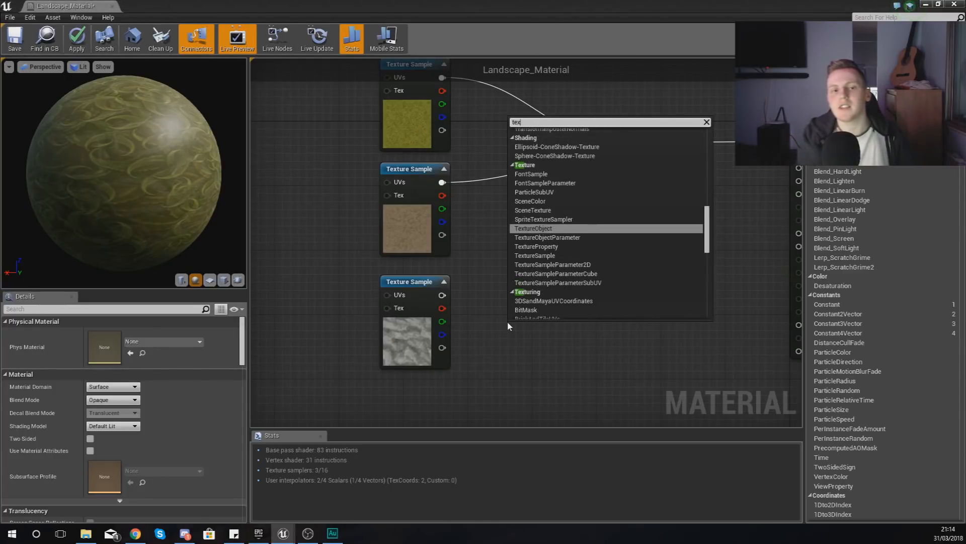
text(ture sample)
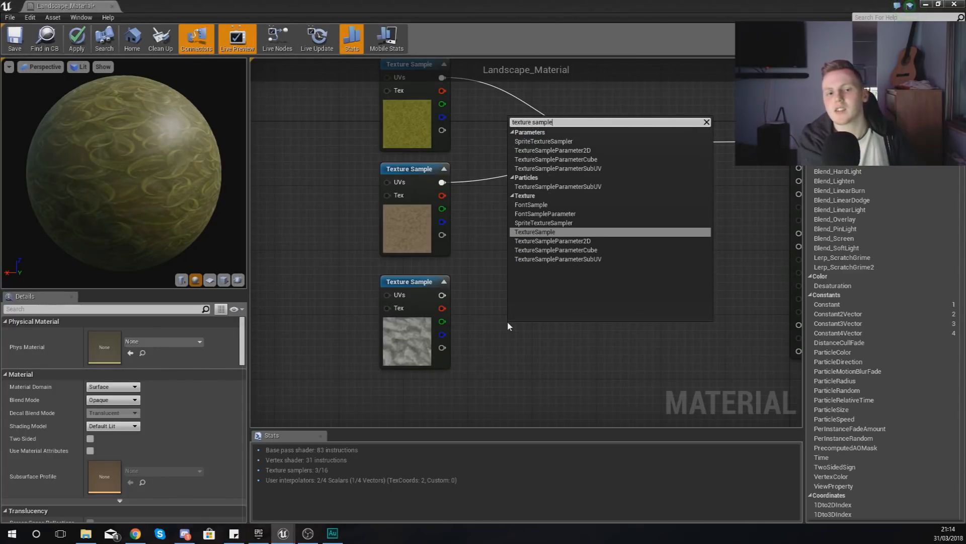
key(Return)
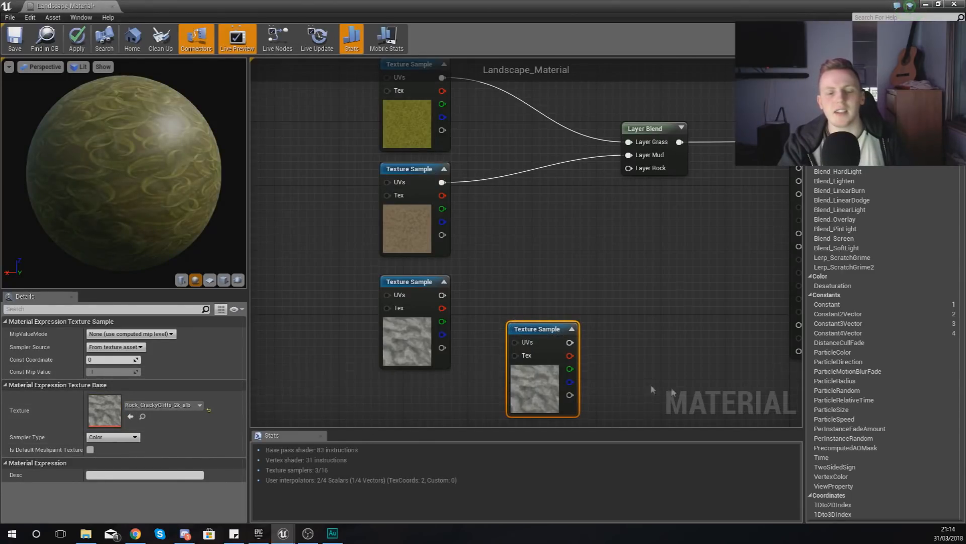
key(Delete)
Connect the rock Texture Sample to the Layer Rock input and inspect the blended material on the preview sphere
drag(442, 295, 628, 168)
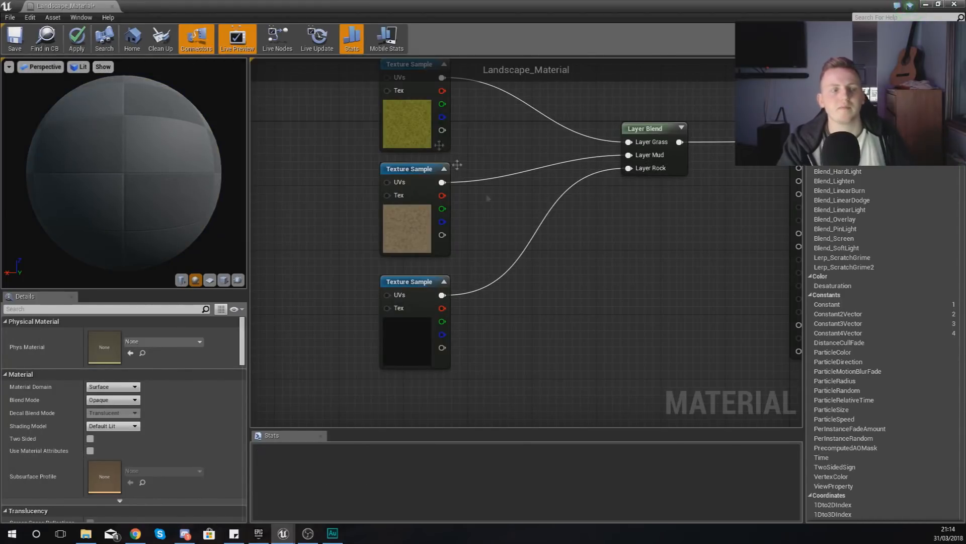
right_drag(621, 248, 512, 279)
drag(155, 201, 216, 198)
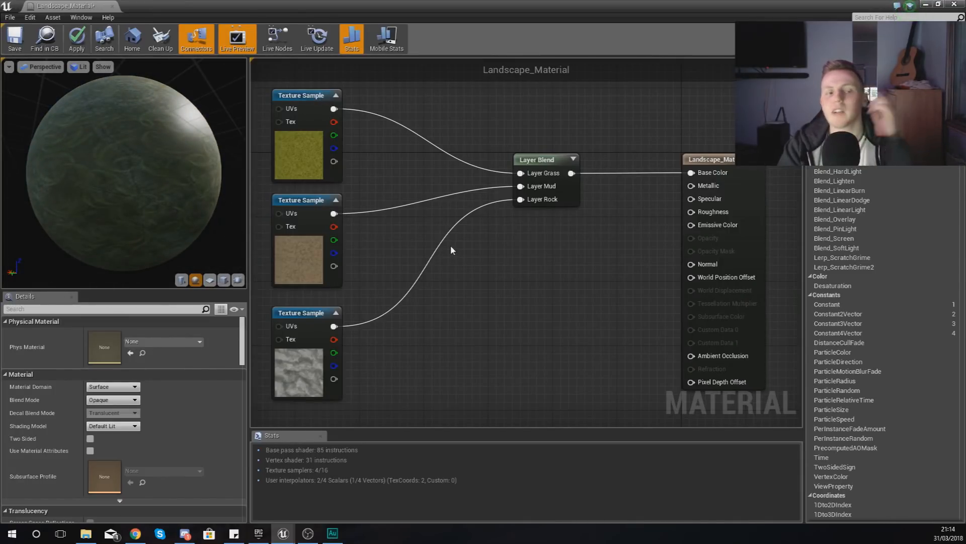
drag(186, 186, 115, 187)
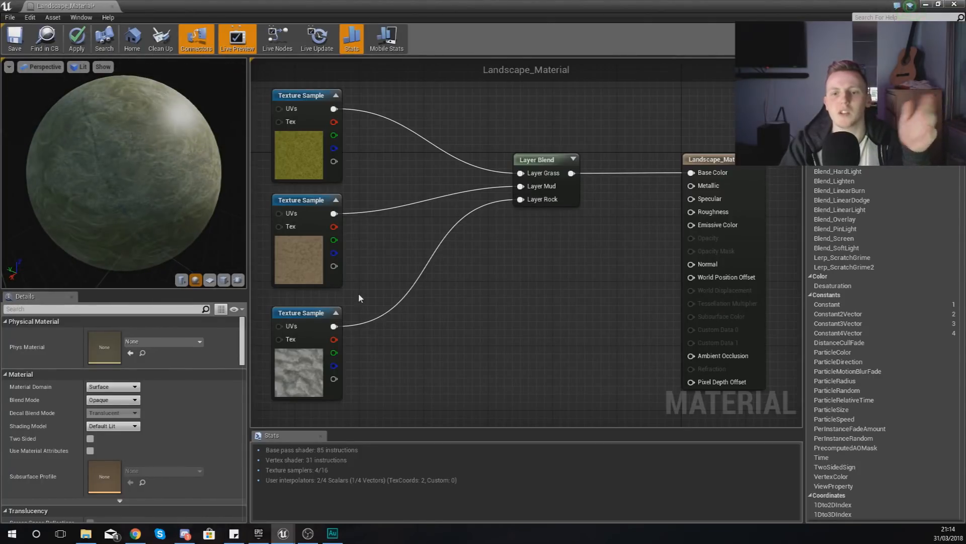
Add a Constant node with a value of 0.2 and connect it to the material's Specular input
right_click(557, 287)
click(565, 336)
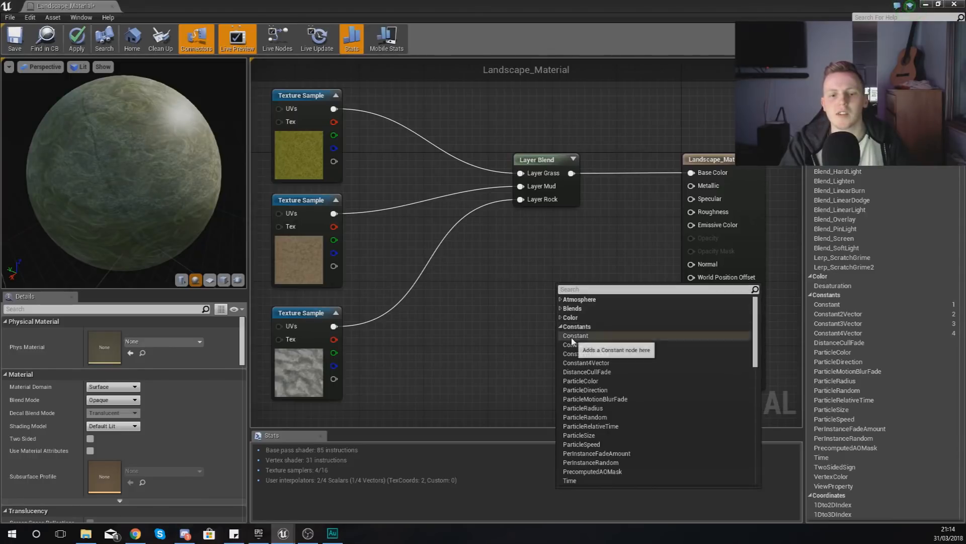
click(574, 340)
drag(571, 303, 691, 198)
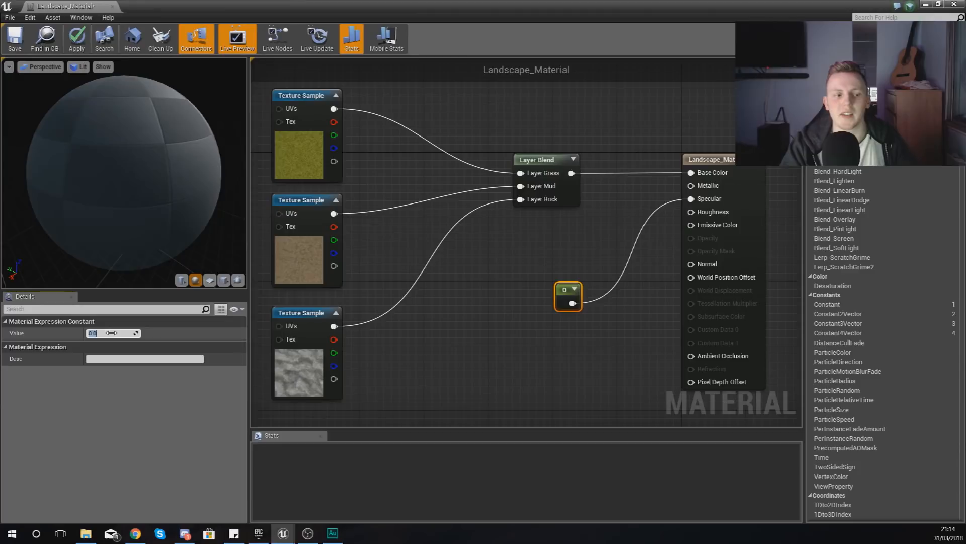
text(.2)
key(Return)
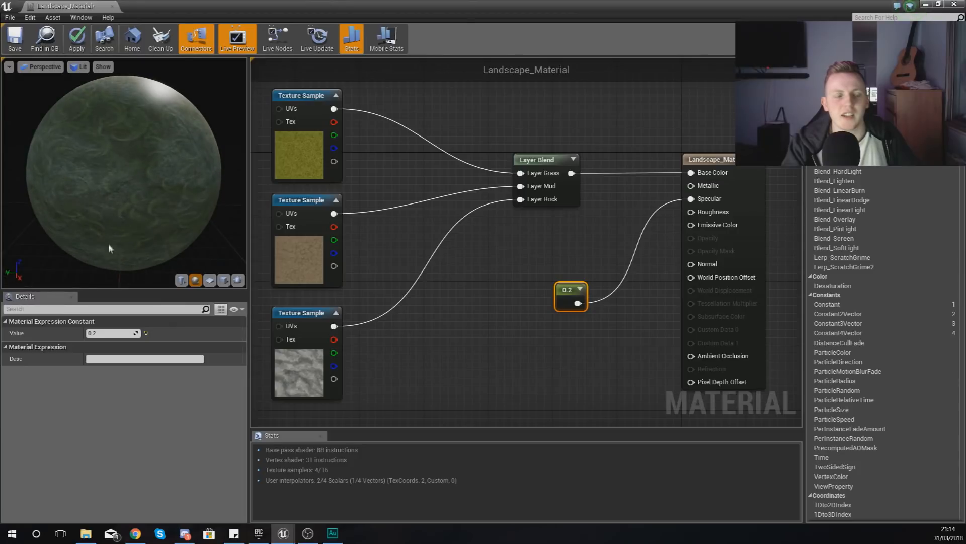
Set the Specular constant to 0.1 and move its node just below the Layer Blend node
click(104, 332)
text(0.1)
key(Return)
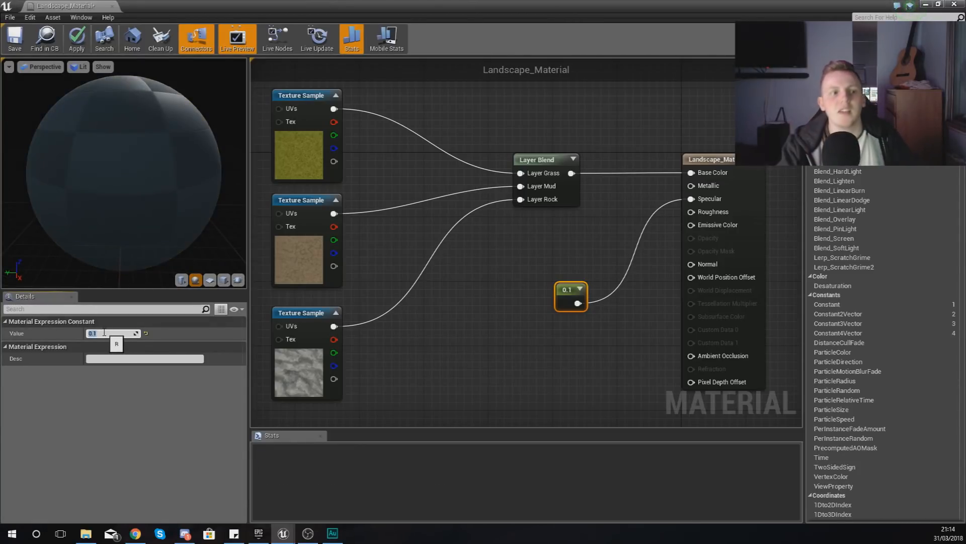
mouse_move(228, 159)
mouse_down()
mouse_move(196, 161)
mouse_move(228, 159)
mouse_up()
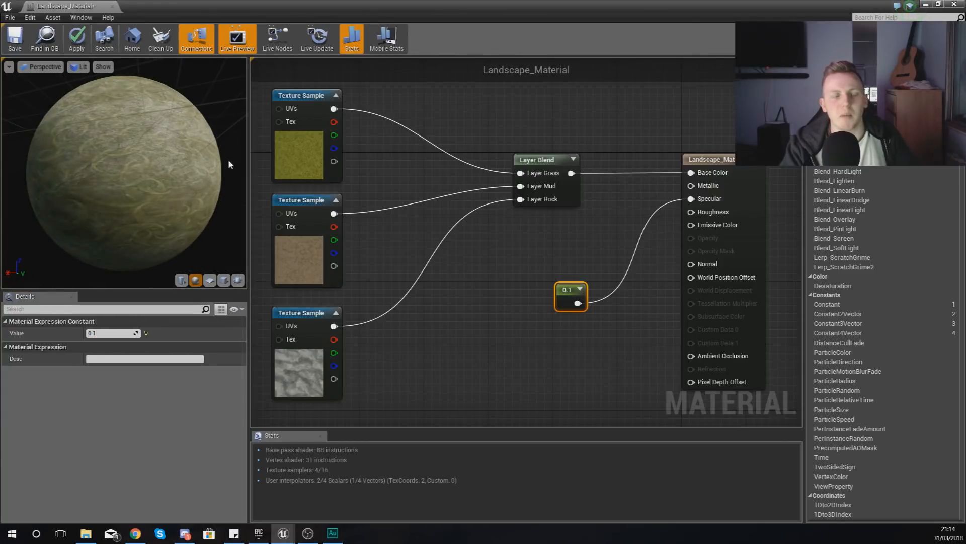
click(536, 199)
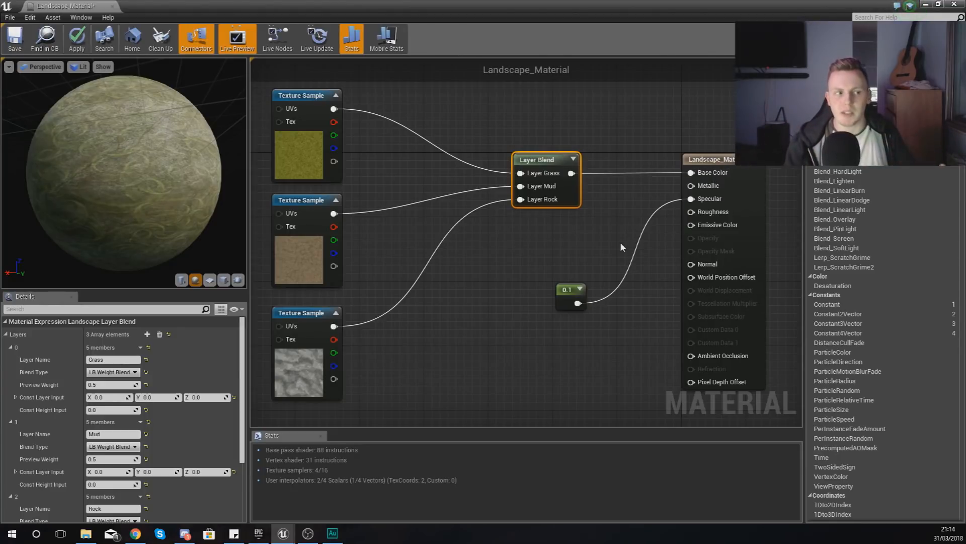
drag(575, 296, 564, 238)
click(554, 263)
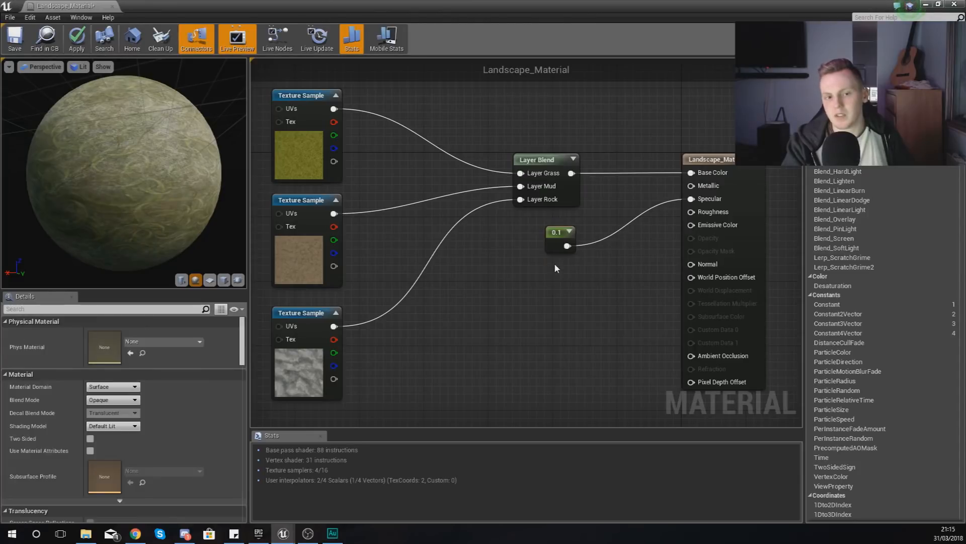
Duplicate the Layer Blend node with its three layers and connect the copy's output to the material's Normal input
click(566, 200)
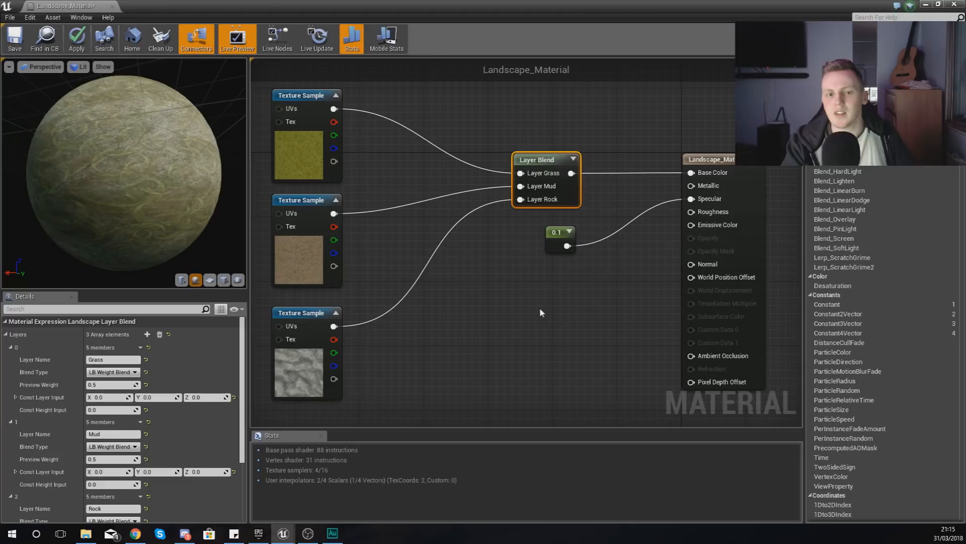
click(534, 281)
key(ctrl+v)
drag(537, 279, 691, 78)
click(540, 231)
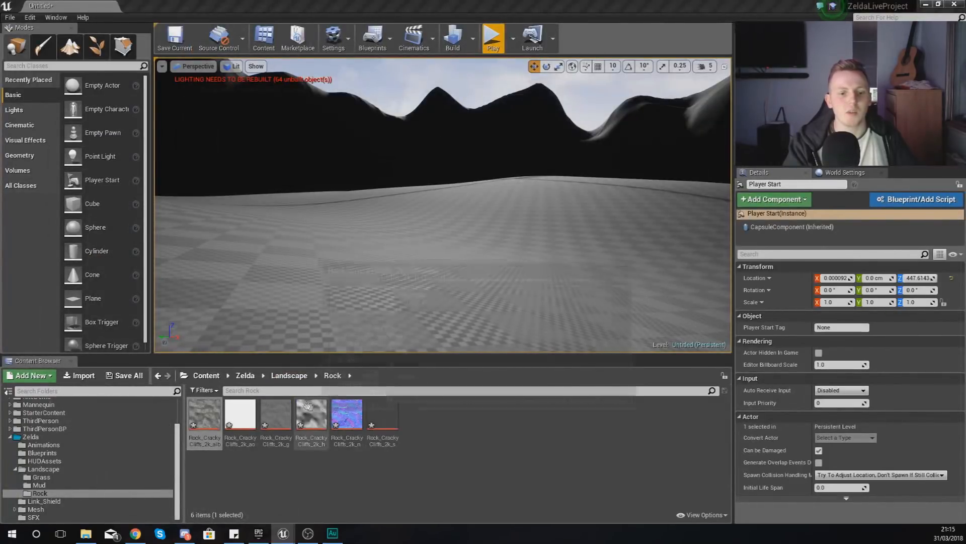
Add a Texture Sample using Rock_CrackyCliffs_2k_n, connect it to the second Layer Blend's Layer Rock input and move it lower
click(347, 418)
mouse_move(341, 412)
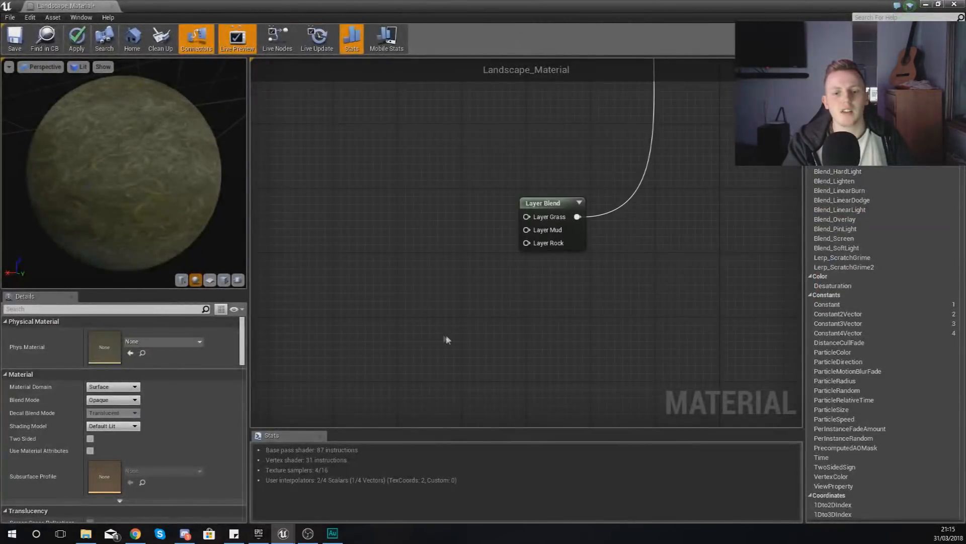
key(t)
click(381, 311)
drag(443, 327, 527, 243)
drag(428, 313, 430, 364)
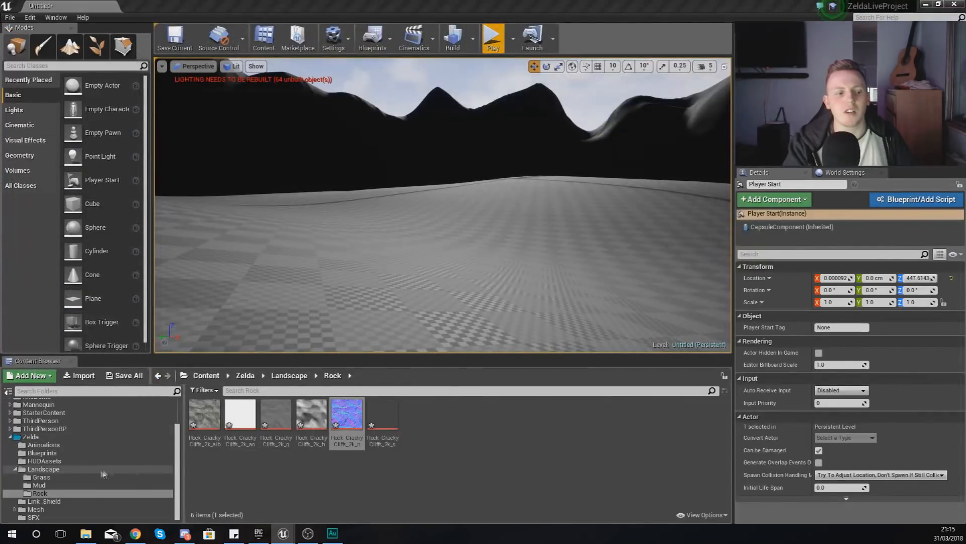
Add a Texture Sample using the normal map from the Mud folder and connect it to the second Layer Blend's Layer Mud input
click(76, 485)
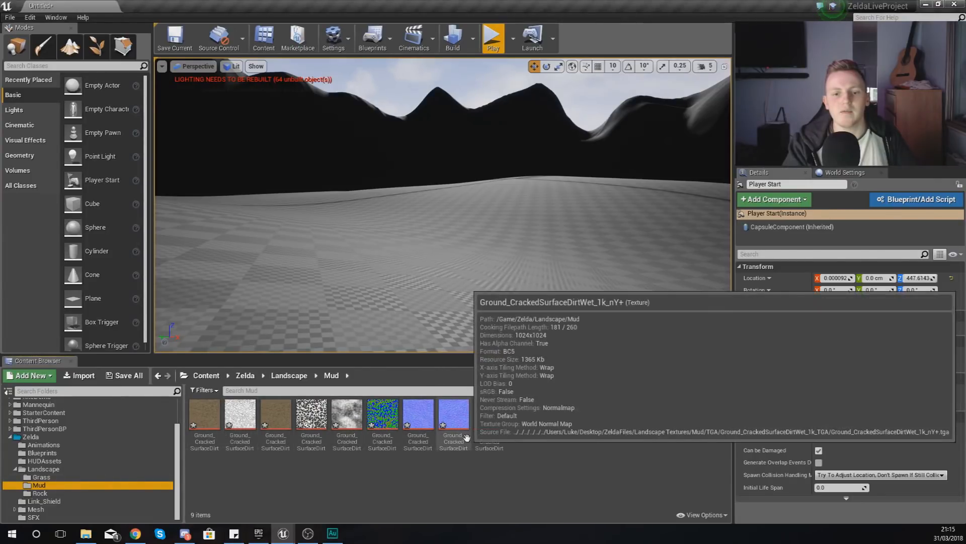
click(415, 436)
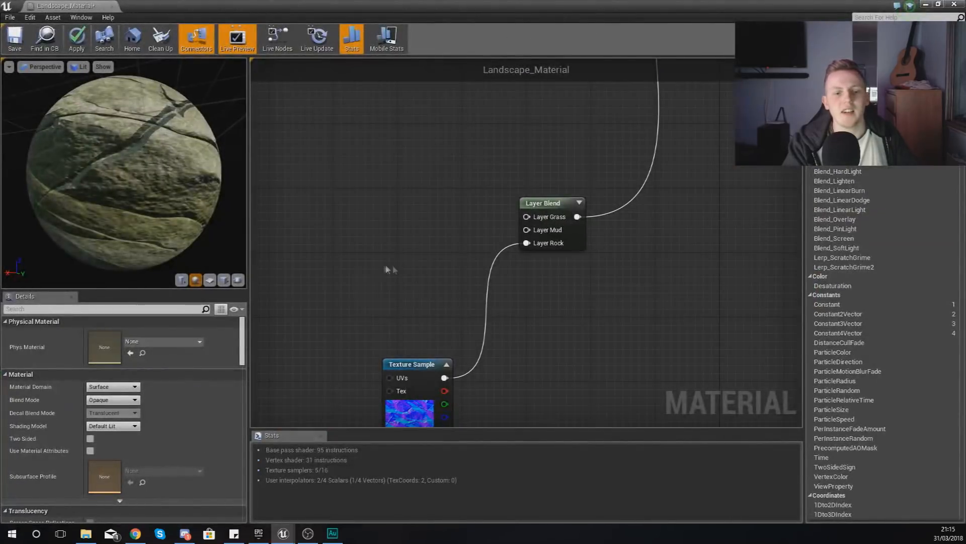
drag(388, 270, 381, 264)
drag(444, 285, 527, 230)
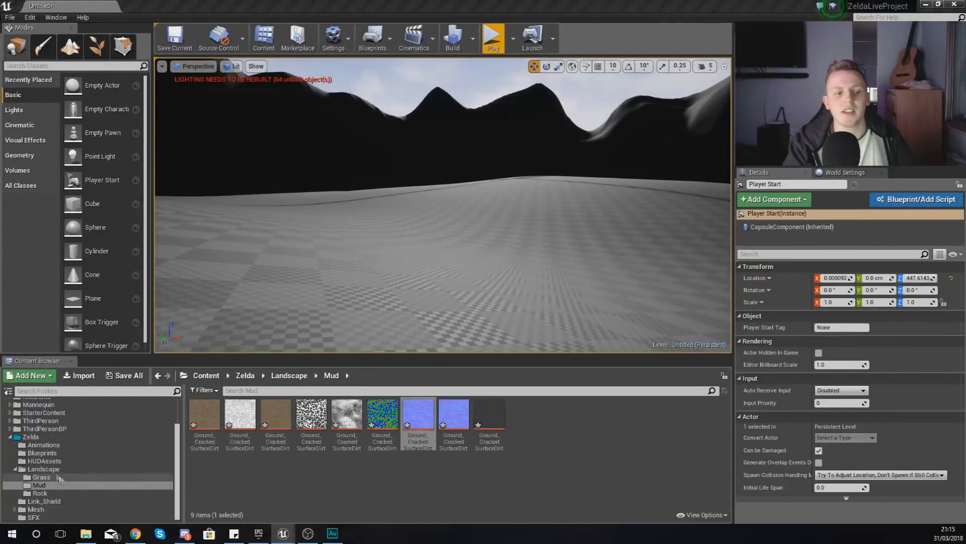
Add a Texture Sample using Grass_StylizedSquiggleGrass_2k_n and connect it to the second Layer Blend's Layer Grass input
click(44, 469)
click(41, 477)
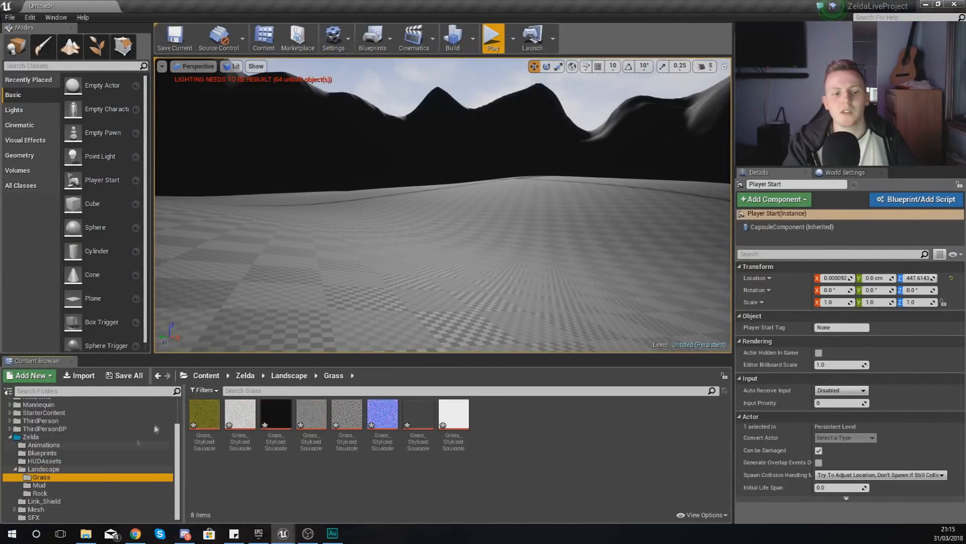
click(378, 418)
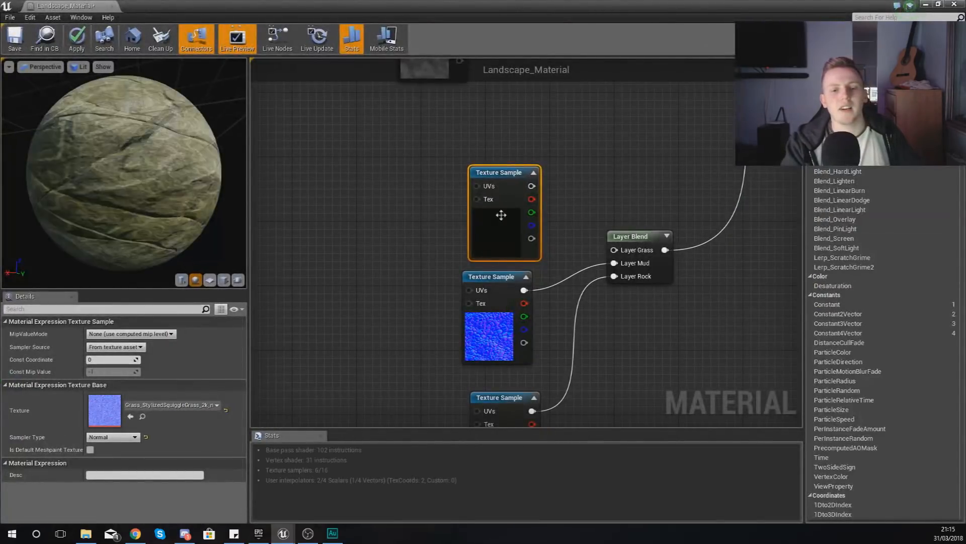
drag(532, 186, 614, 250)
click(581, 158)
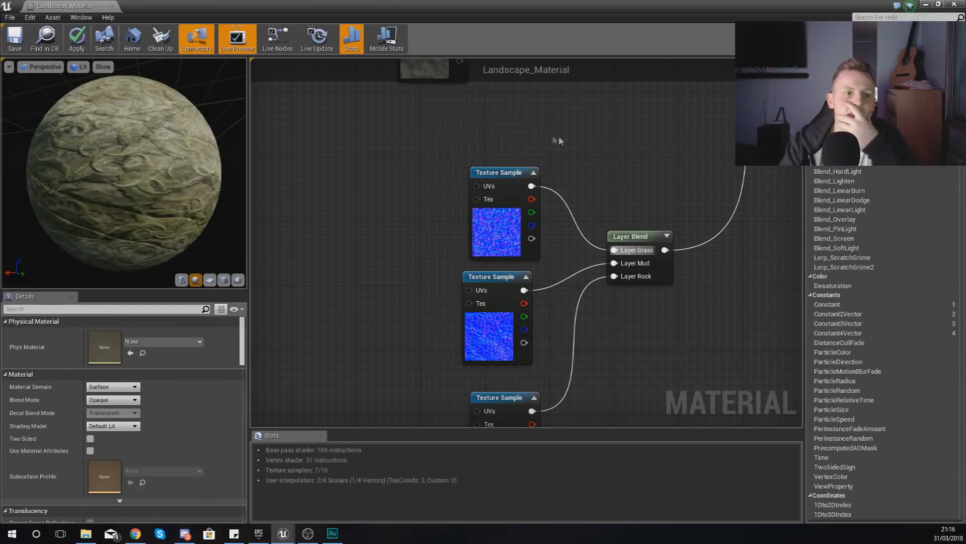
Inspect the material preview sphere from several angles, apply the changes to Landscape_Material and close its editor
drag(101, 172, 201, 173)
drag(91, 104, 166, 104)
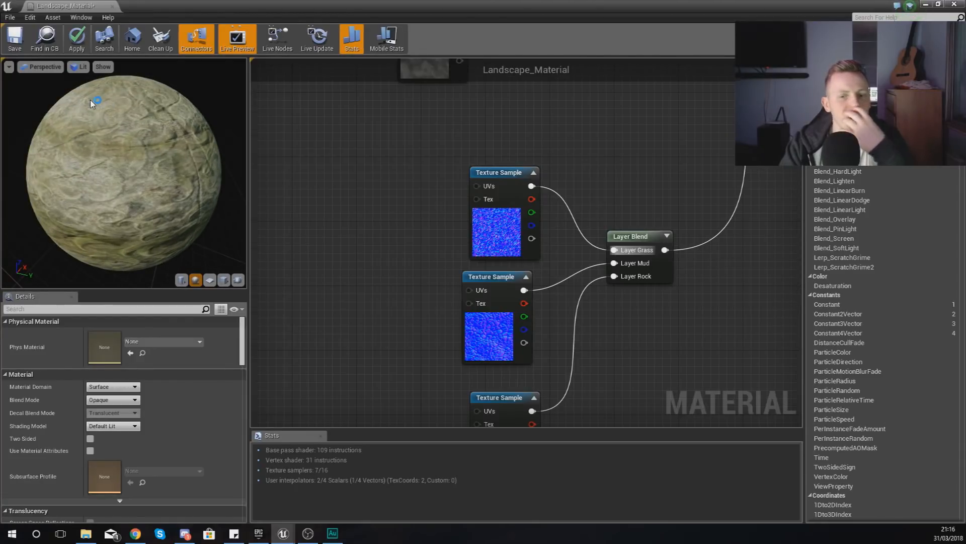
drag(186, 203, 247, 203)
drag(123, 172, 61, 173)
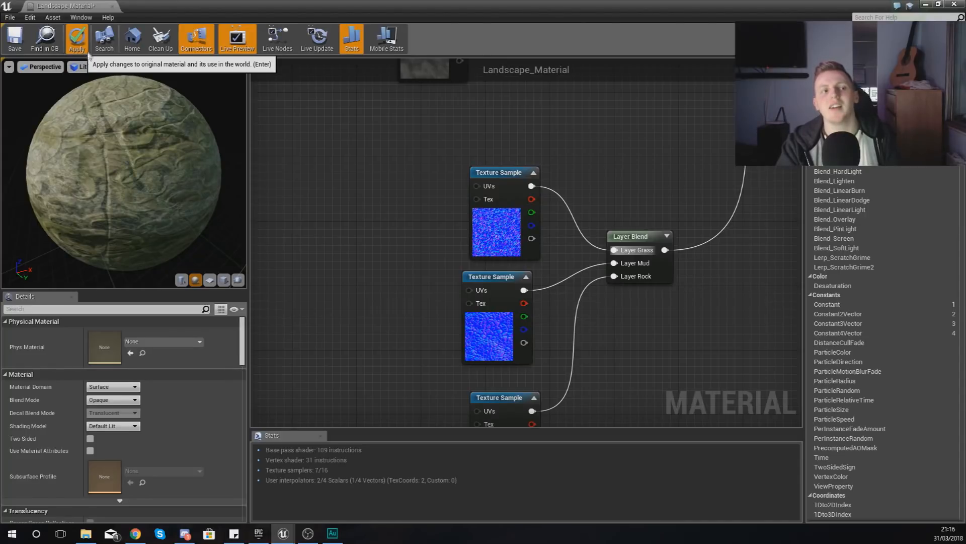
click(76, 40)
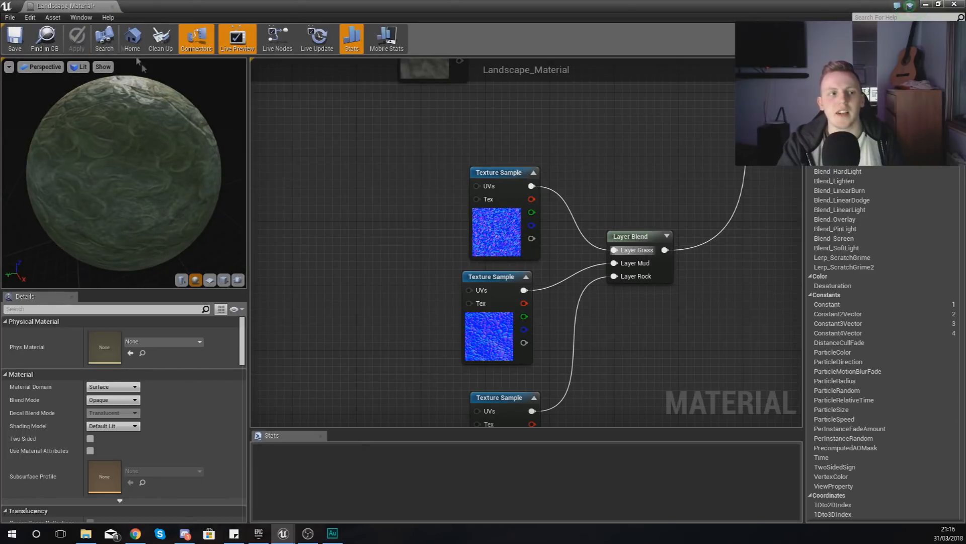
click(115, 6)
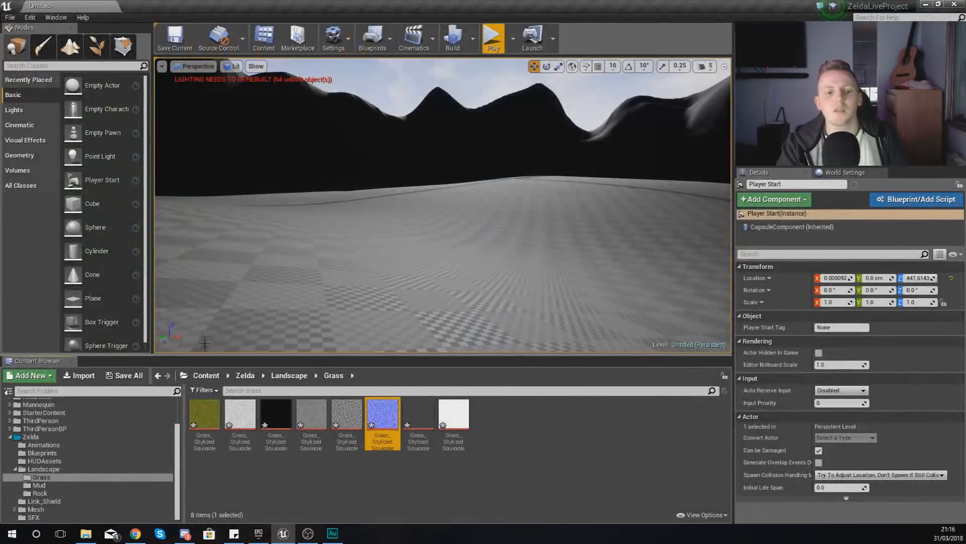
Assign Landscape_Material from the Zelda/Landscape folder as the landscape's Landscape Material
click(238, 259)
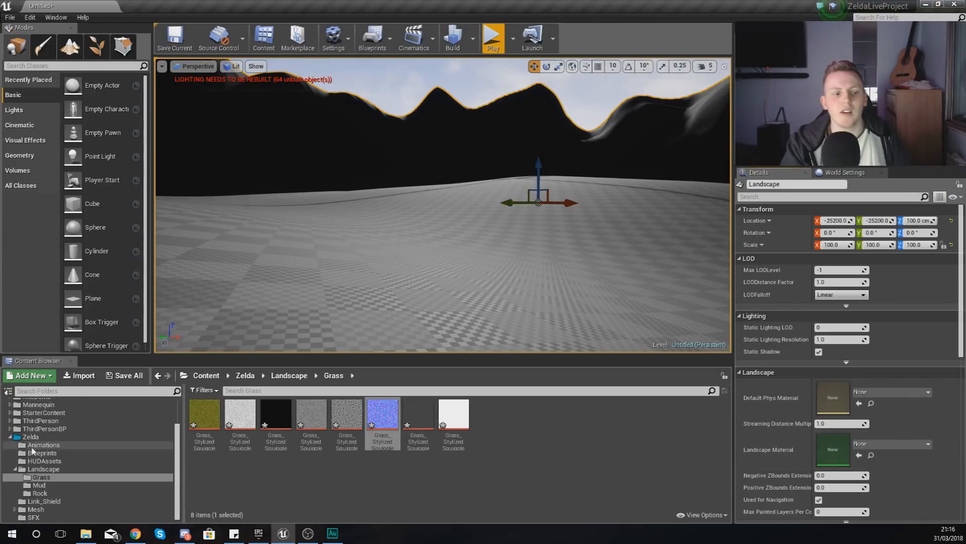
click(43, 469)
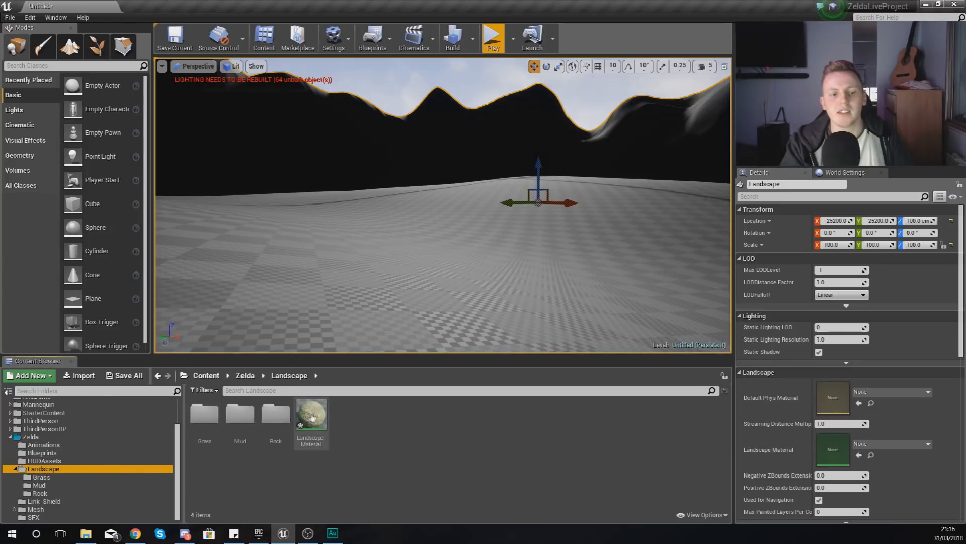
click(313, 417)
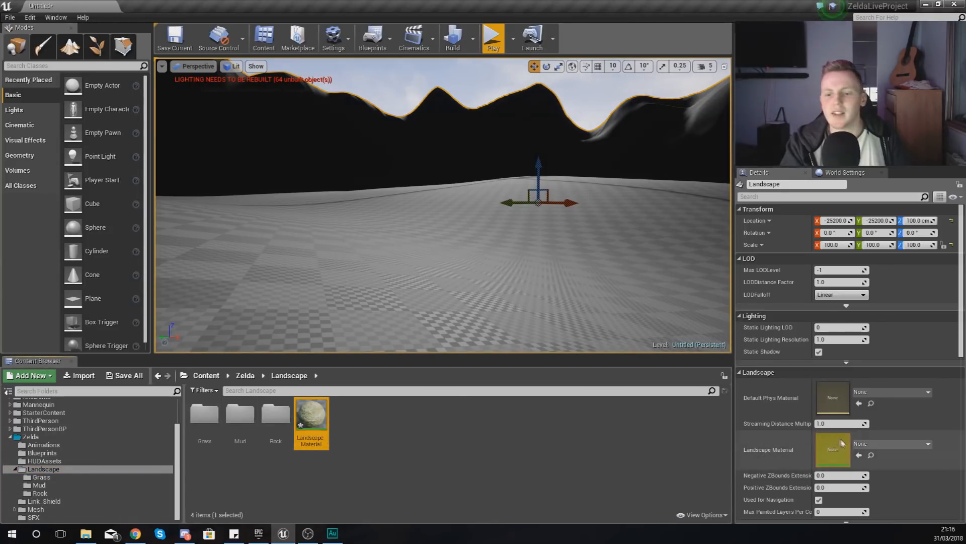
click(859, 455)
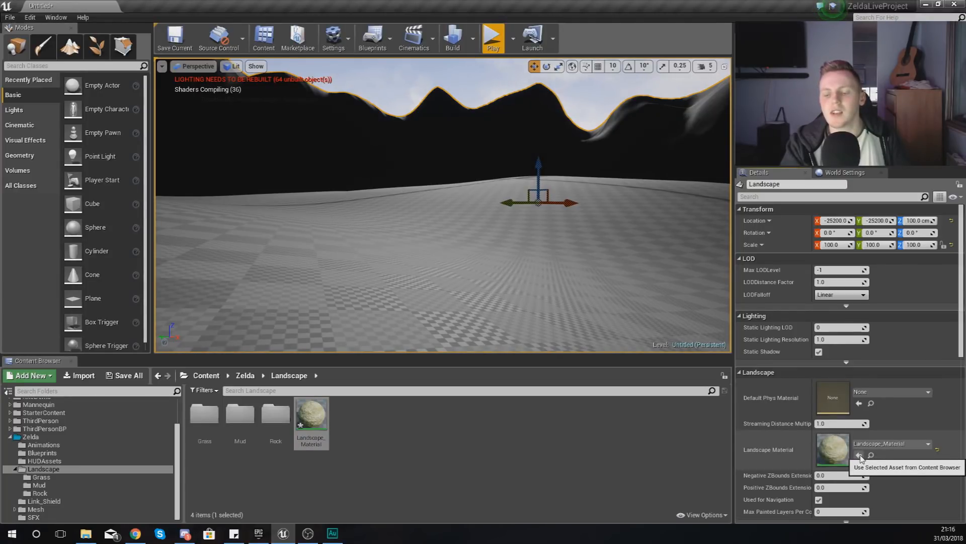
right_drag(443, 242, 535, 281)
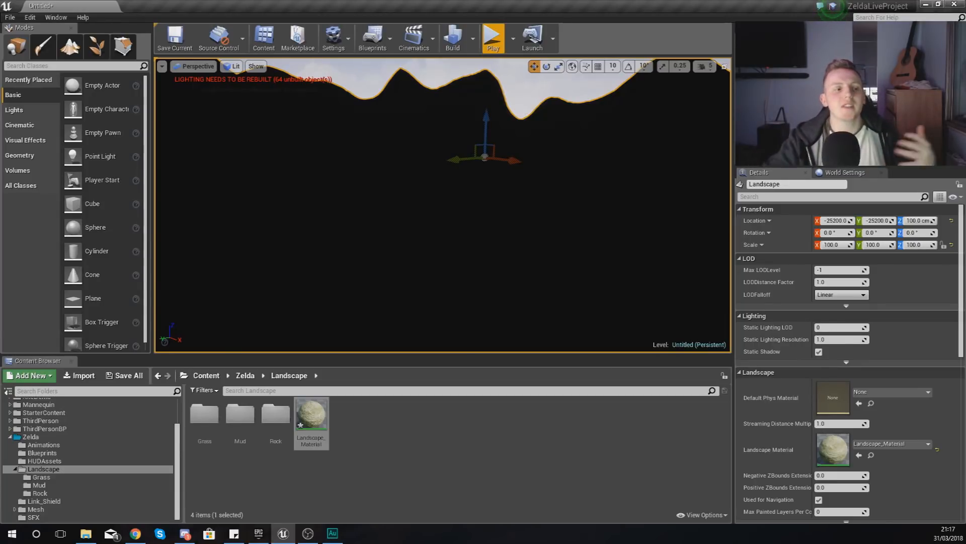
Switch to landscape painting and create a weight-blended layer info for Grass, saved as Grass_LayerInfo in Zelda/Landscape
click(71, 53)
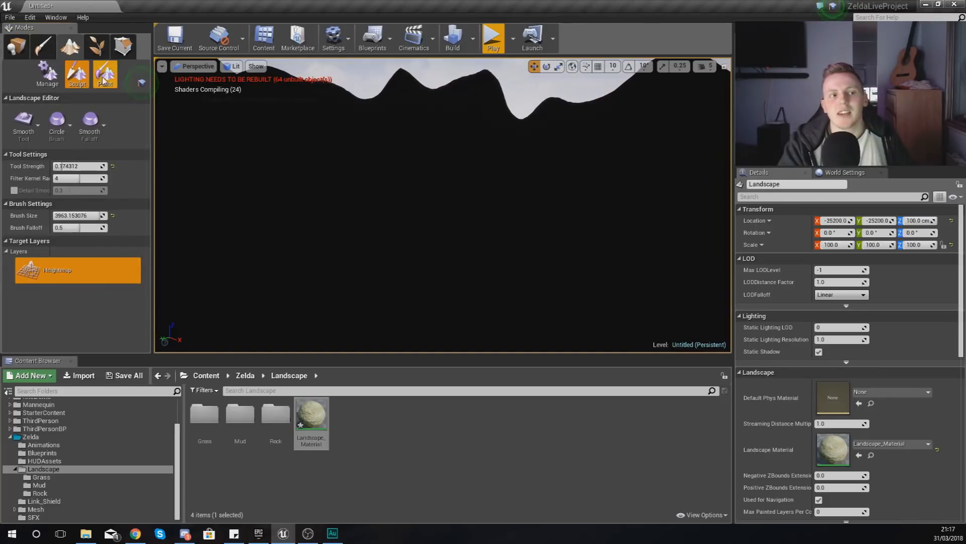
click(105, 76)
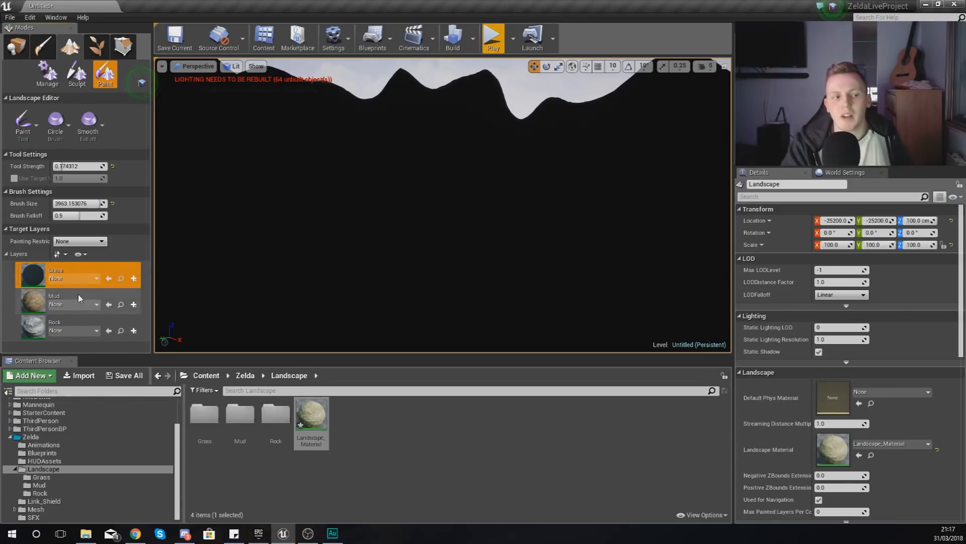
click(134, 281)
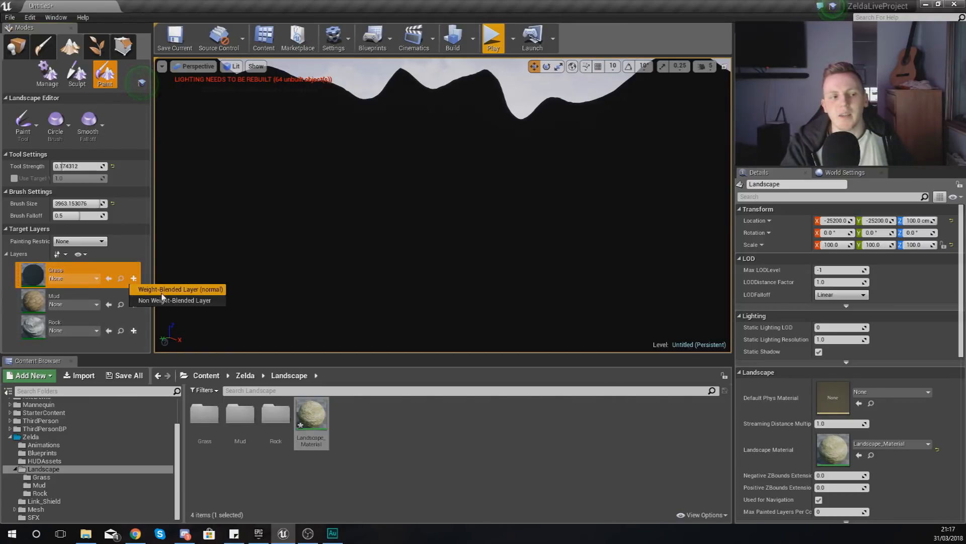
click(155, 293)
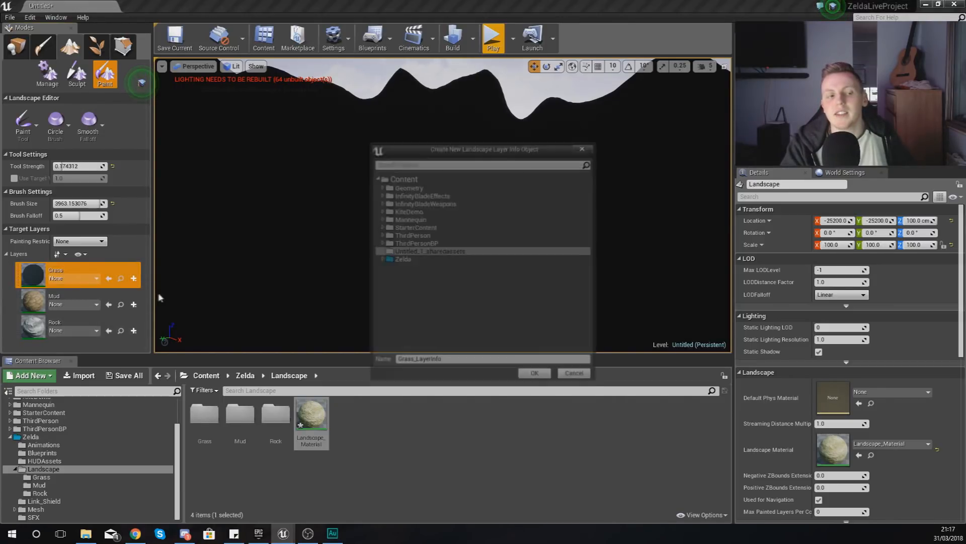
click(401, 259)
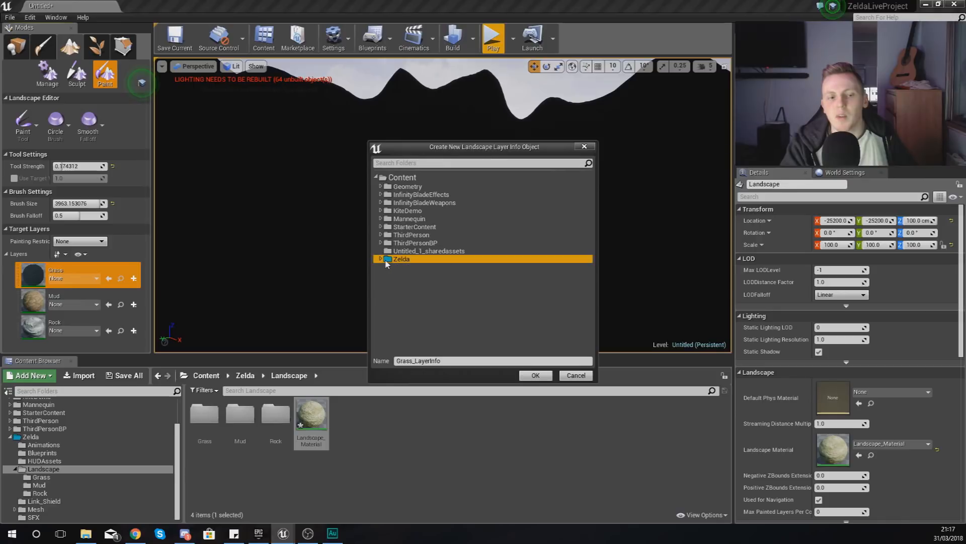
click(381, 259)
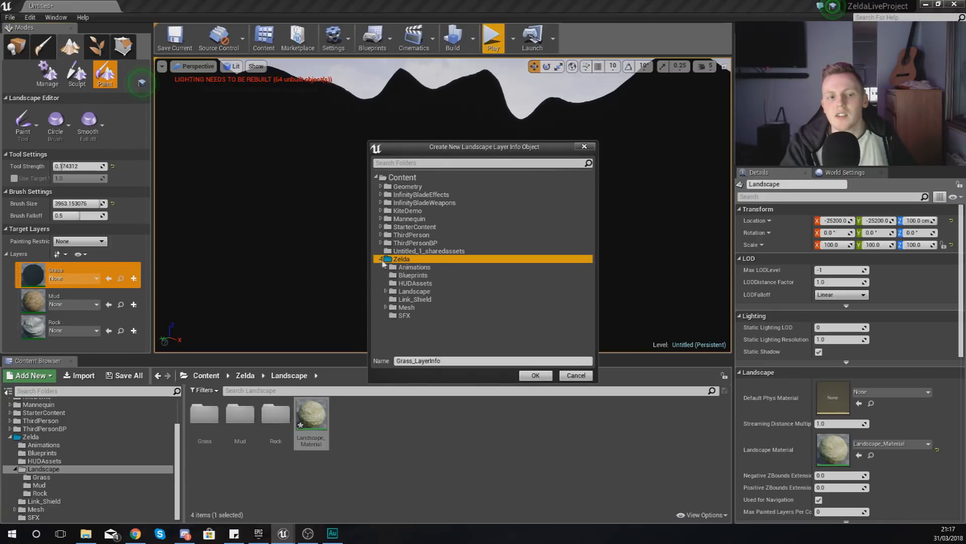
click(424, 293)
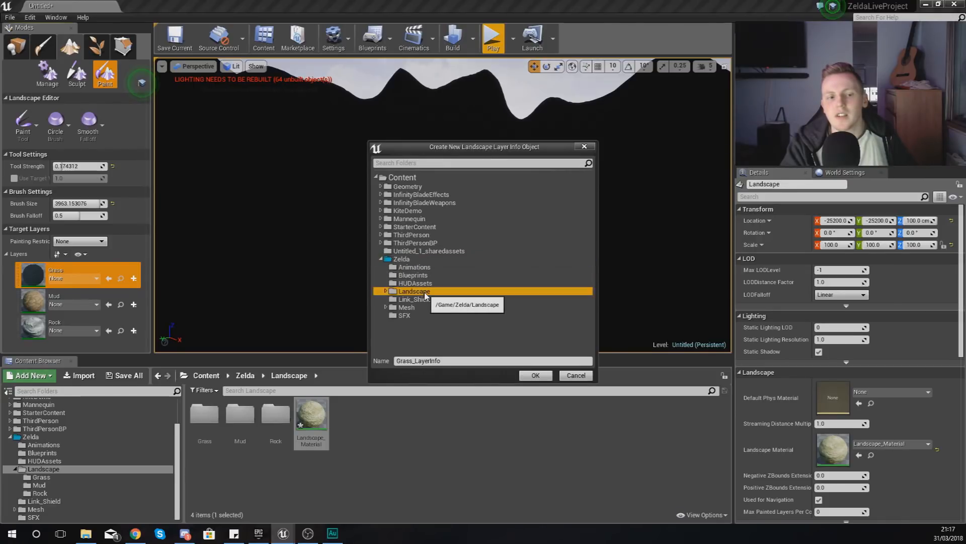
click(536, 376)
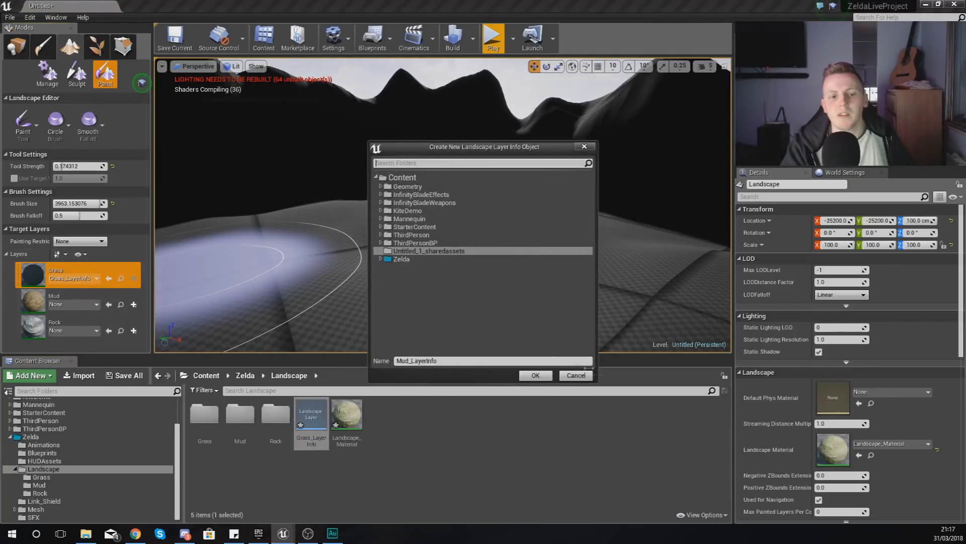
Save the Mud layer's info object as Mud_LayerInfo in the Zelda/Landscape folder
click(384, 260)
click(381, 260)
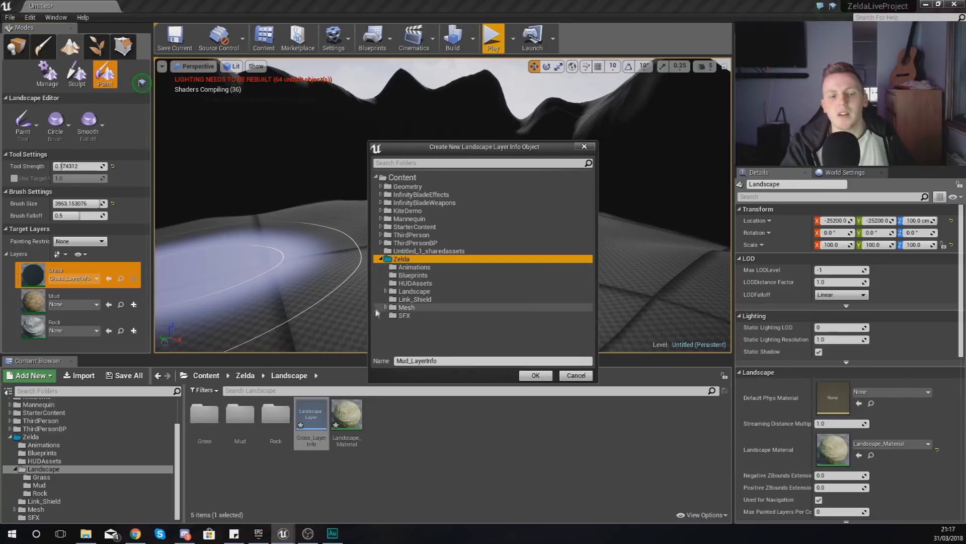
click(427, 291)
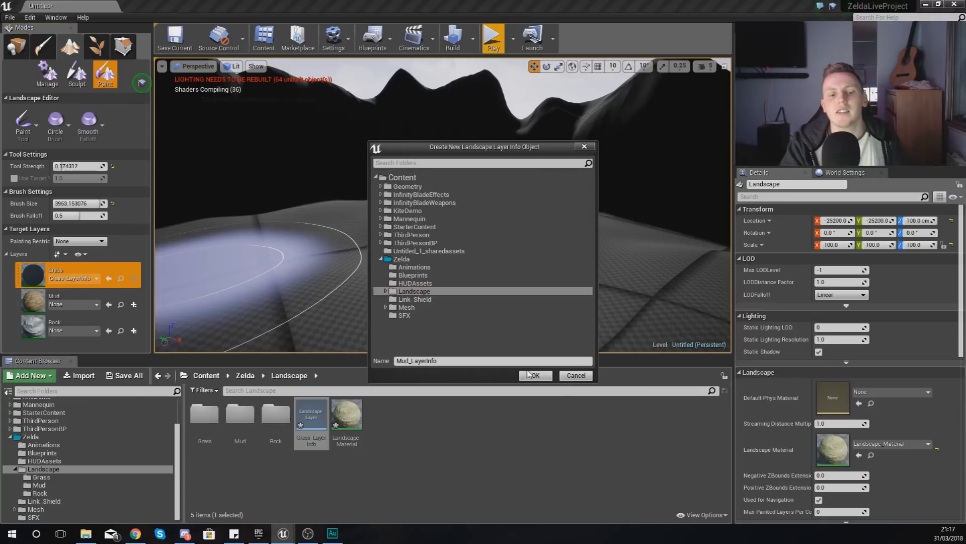
click(535, 375)
Create a weight-blended layer info for the Rock layer, saved as Rock_LayerInfo in the Zelda/Landscape folder
click(134, 331)
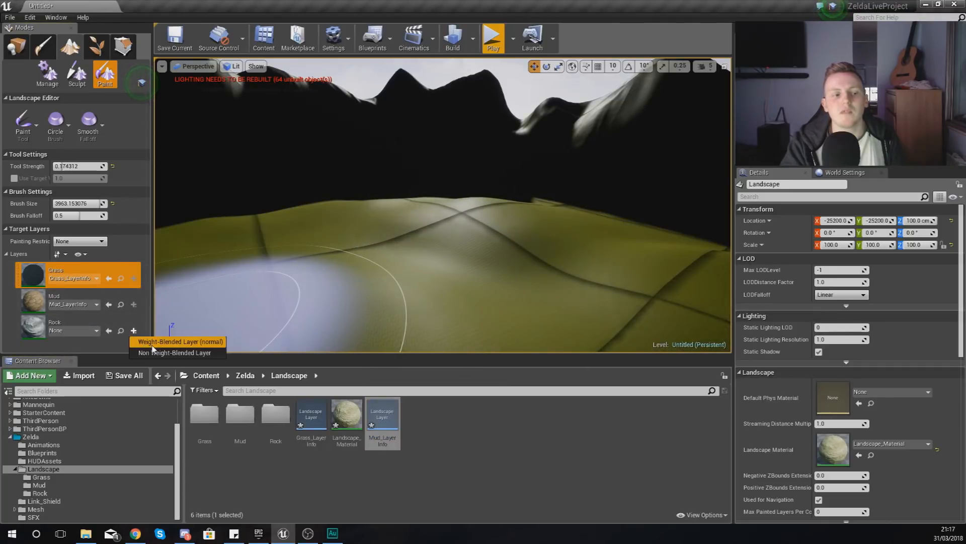
click(176, 342)
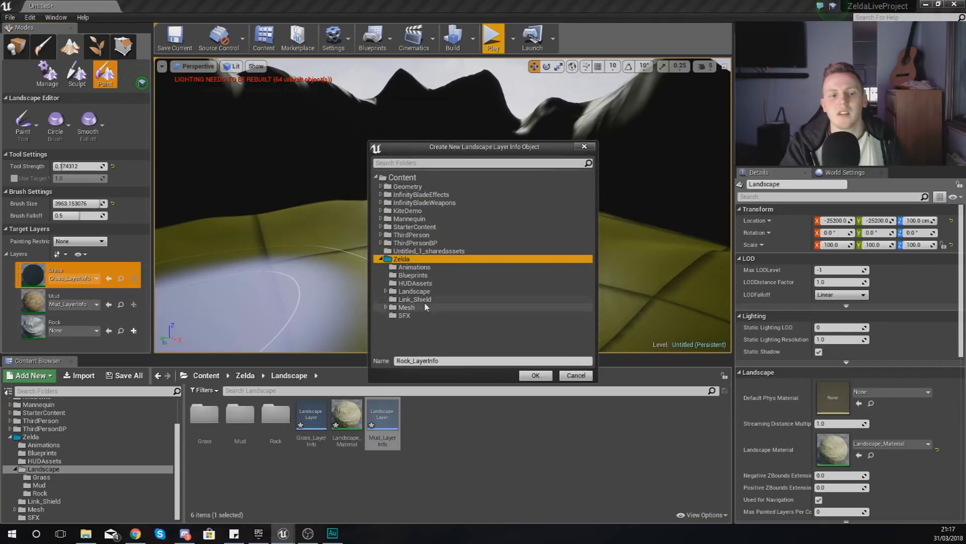
click(399, 292)
click(386, 292)
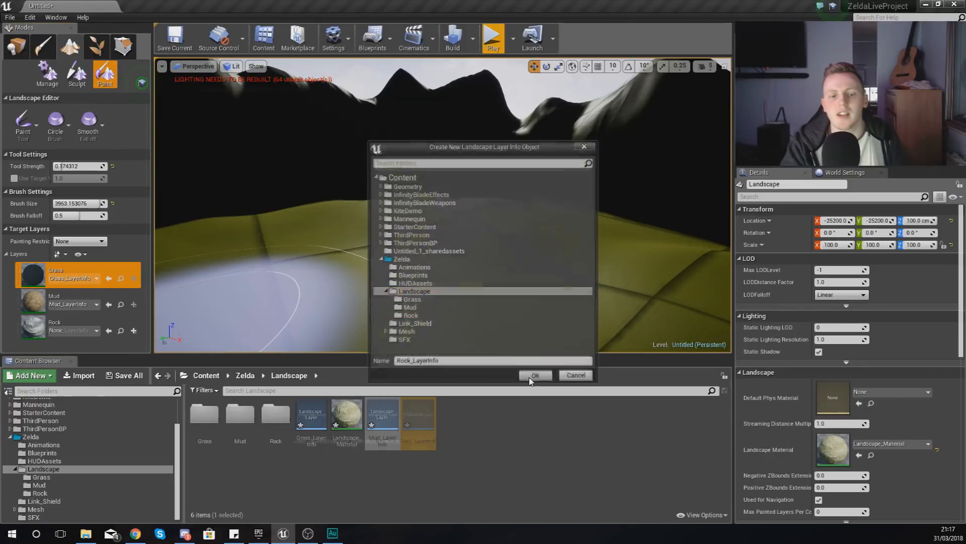
click(535, 376)
Play-test the level, running the character across the grass-textured landscape to examine how the ground material looks up close
mouse_move(442, 204)
right_down()
mouse_move(440, 256)
mouse_move(438, 217)
right_up()
click(372, 245)
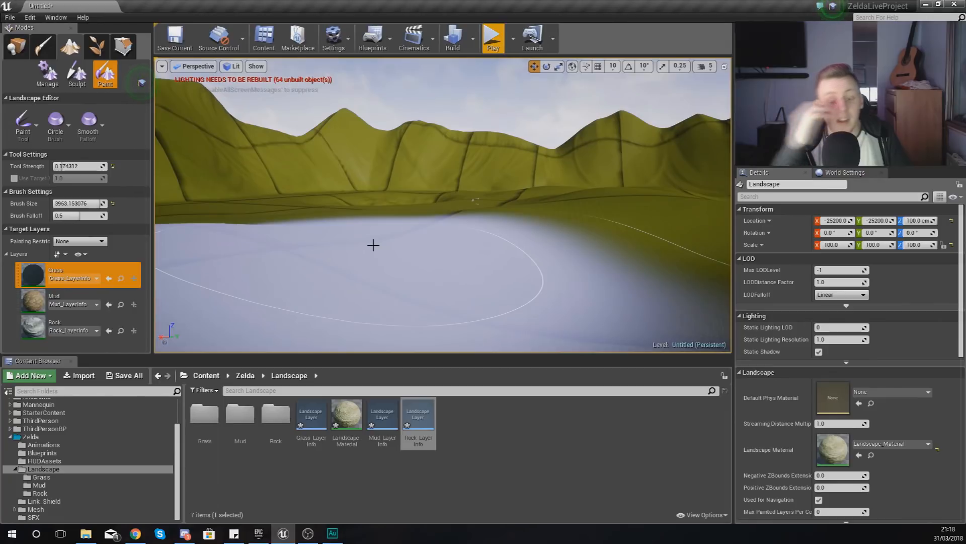
right_drag(460, 241, 457, 226)
click(492, 38)
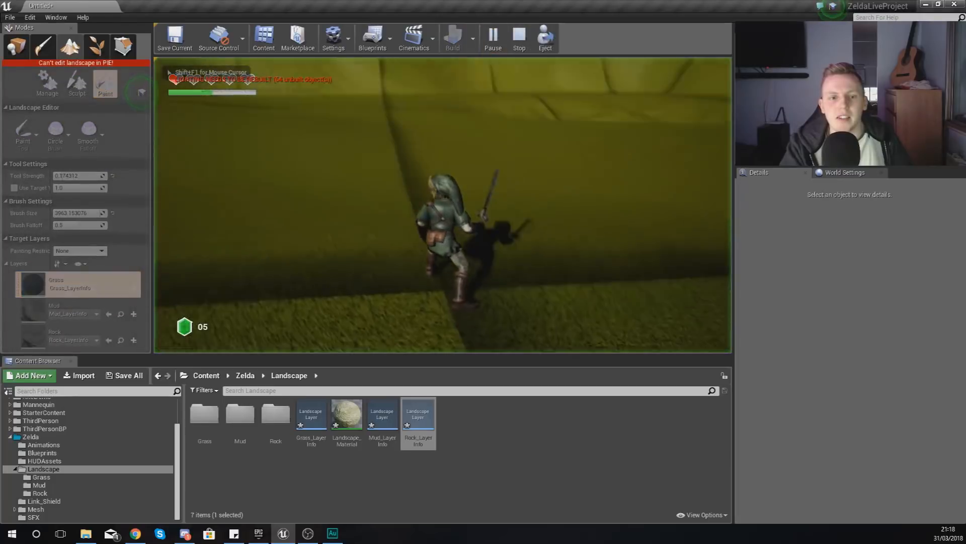
key(w)
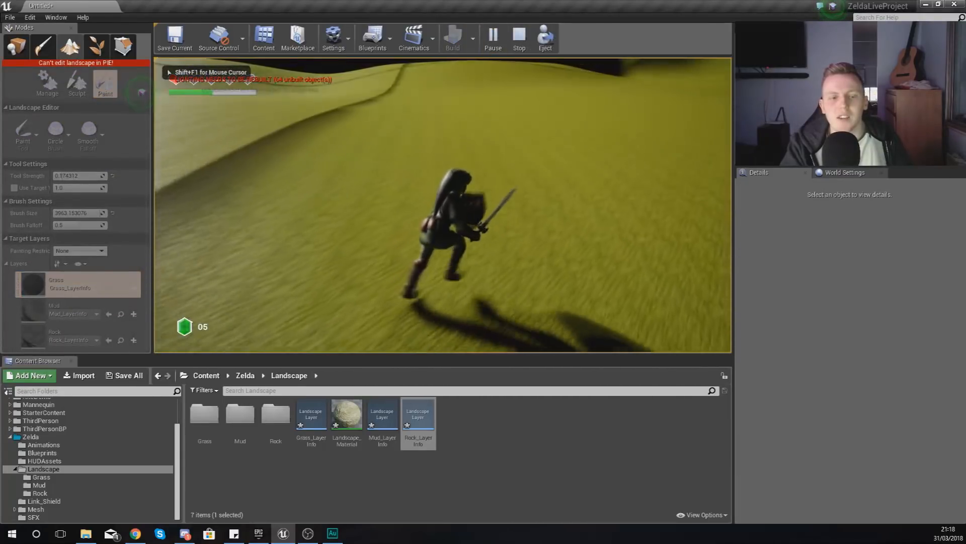
key(w)
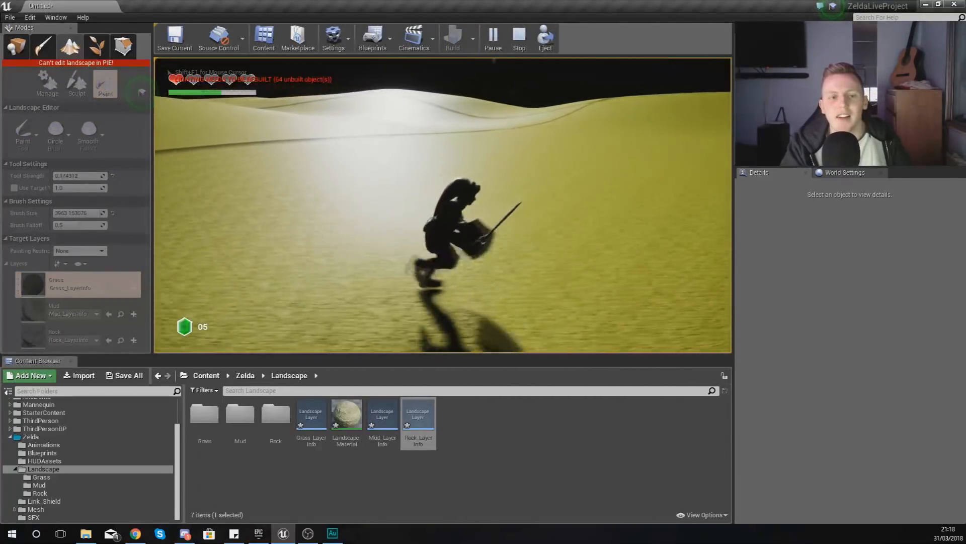
key(w)
key(w)
key(w)
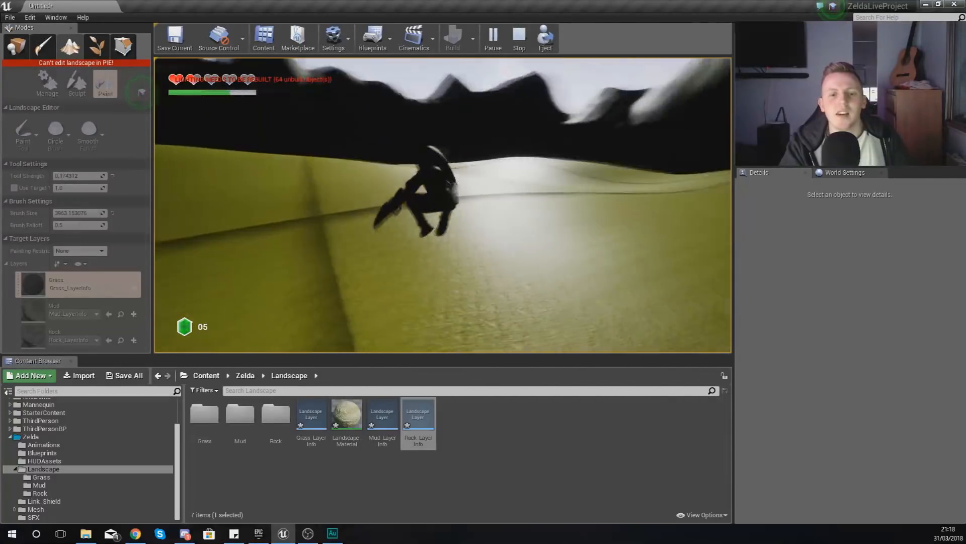
key(w)
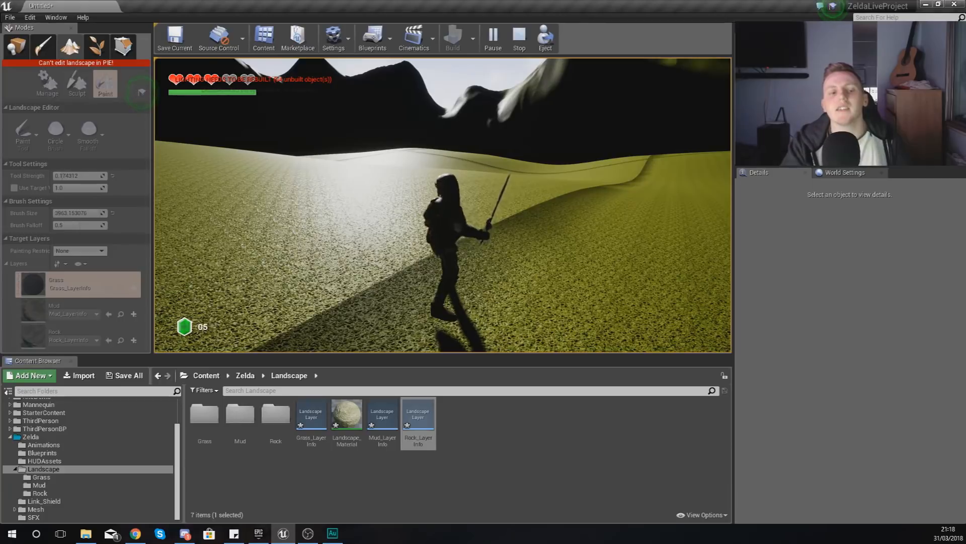
key(w)
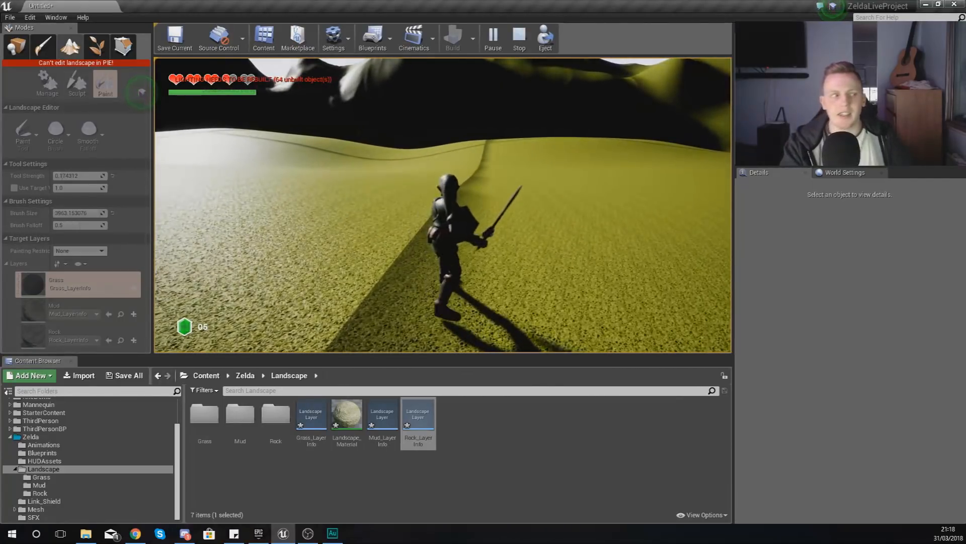
key(a)
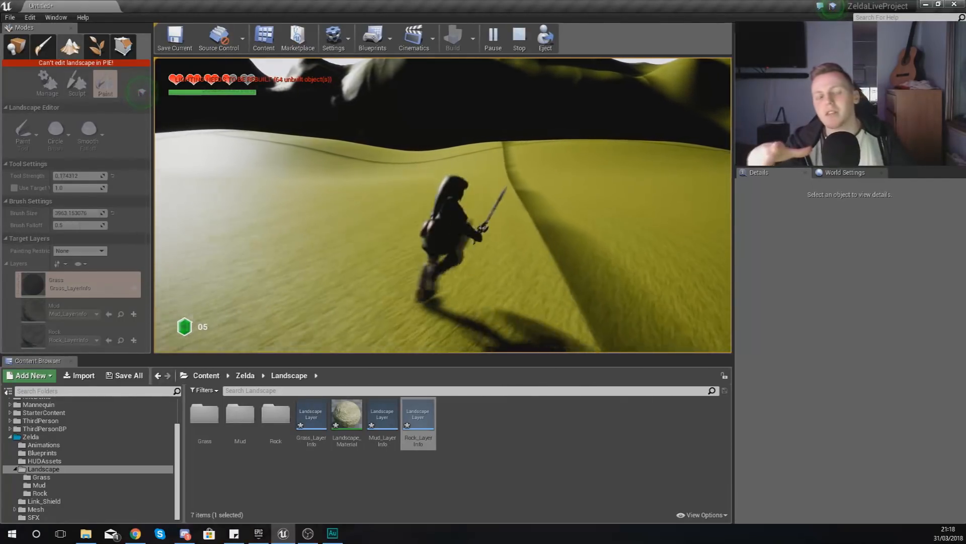
key(a)
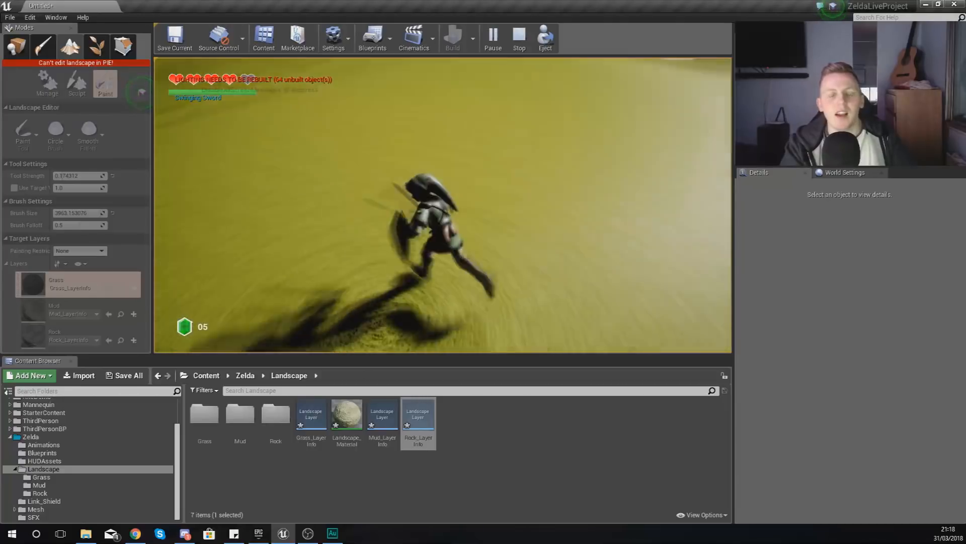
key(w)
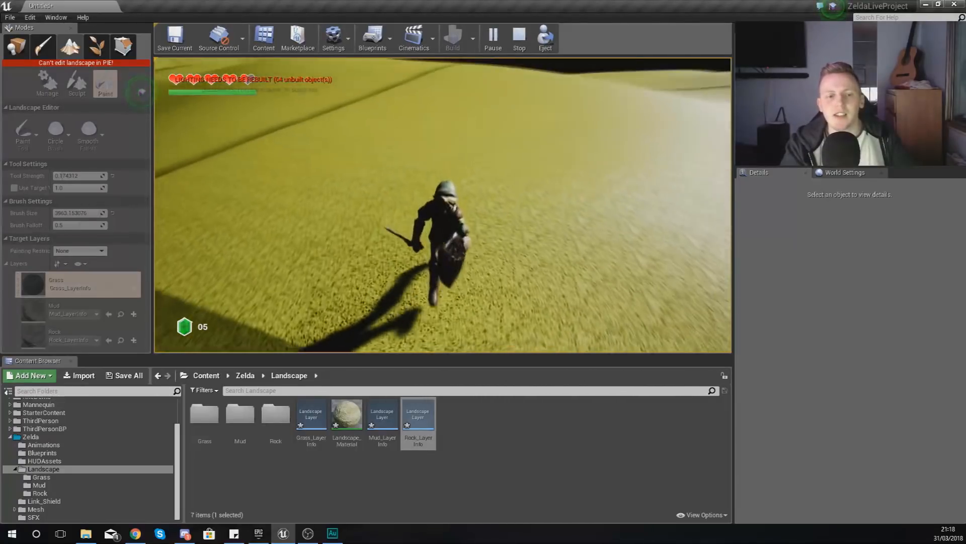
key(a)
key(w)
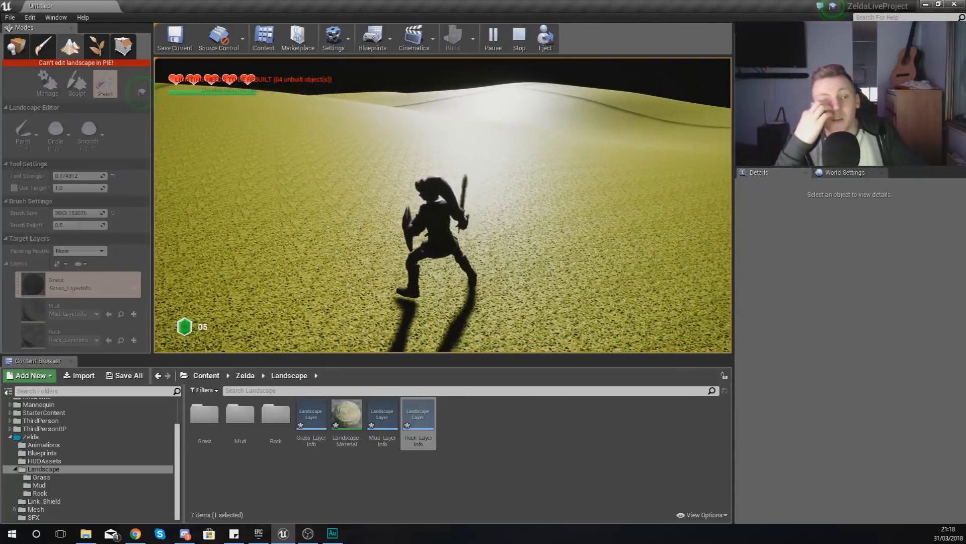
key(Escape)
Open Landscape_Material and add a LandscapeLayerCoords node beside the colour Texture Samples
right_drag(637, 167, 639, 147)
double_click(351, 436)
scroll(456, 296, up, 3)
right_drag(455, 295, 586, 298)
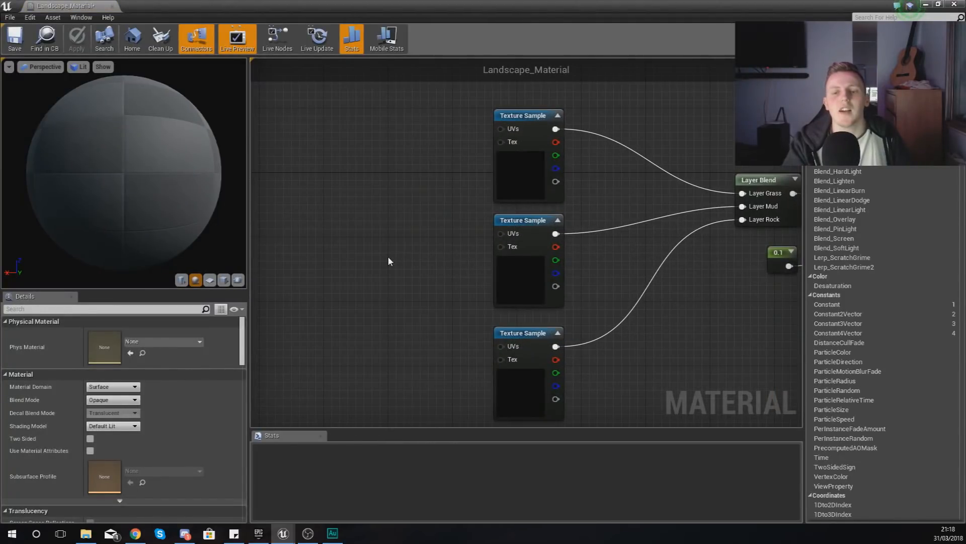
right_click(388, 258)
text(landscap)
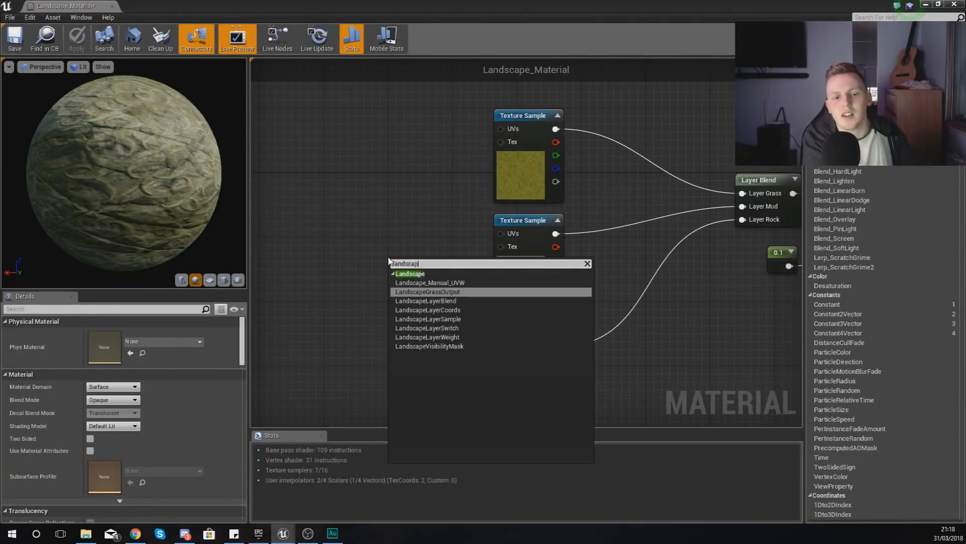
key(Down)
key(Down)
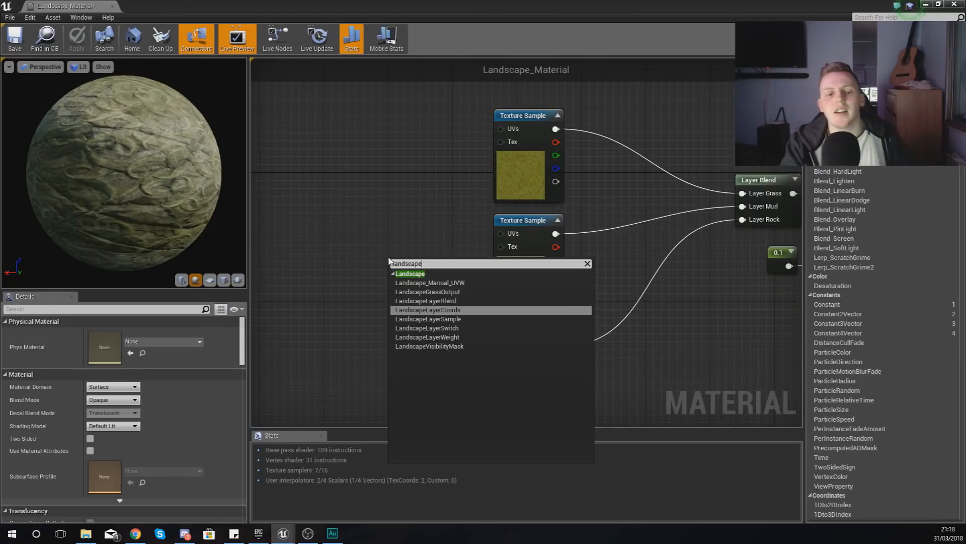
key(Return)
Connect the LandscapeCoords output to the UVs of all three colour and all three normal map Texture Samples
drag(431, 292, 501, 129)
drag(505, 234, 500, 346)
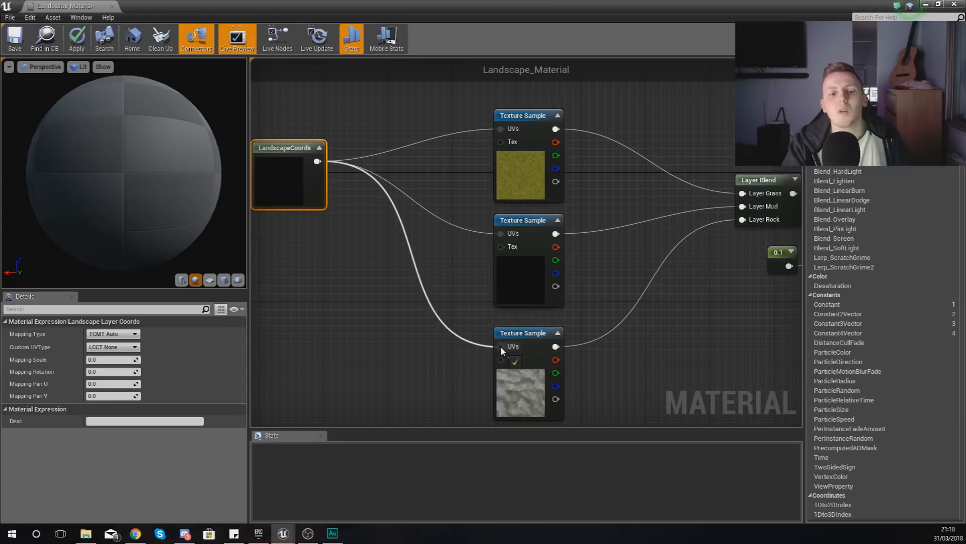
right_drag(500, 346, 454, 221)
scroll(453, 222, down, 4)
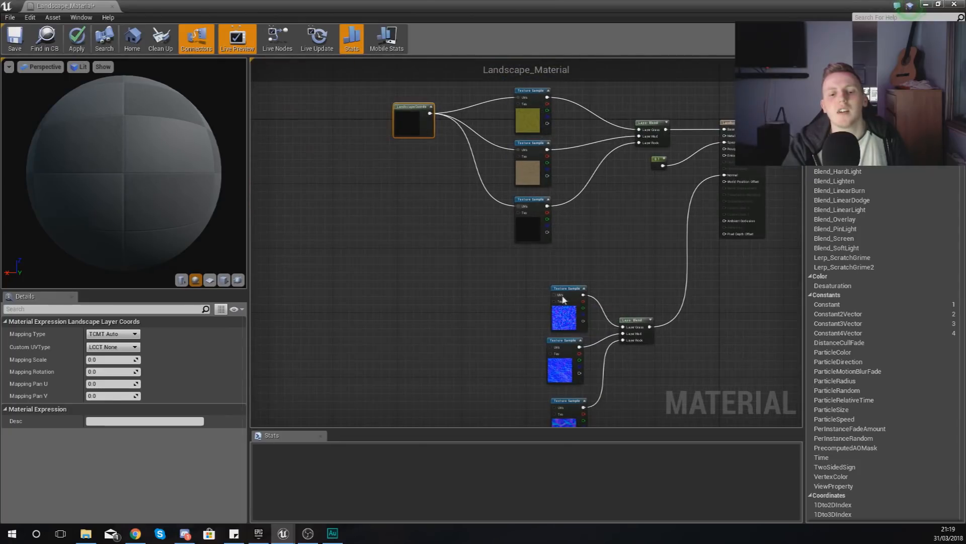
drag(557, 297, 357, 359)
right_drag(550, 392, 515, 286)
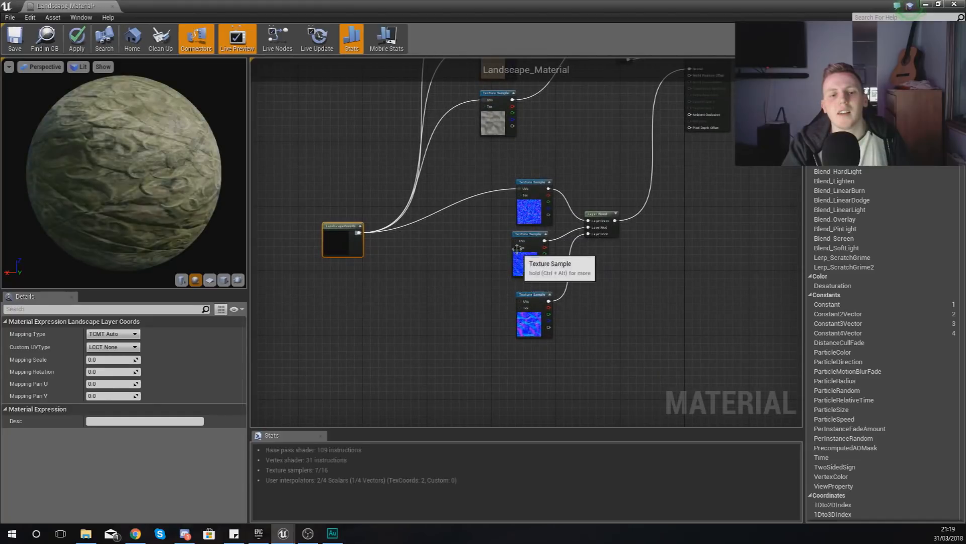
drag(518, 241, 514, 242)
drag(357, 235, 358, 234)
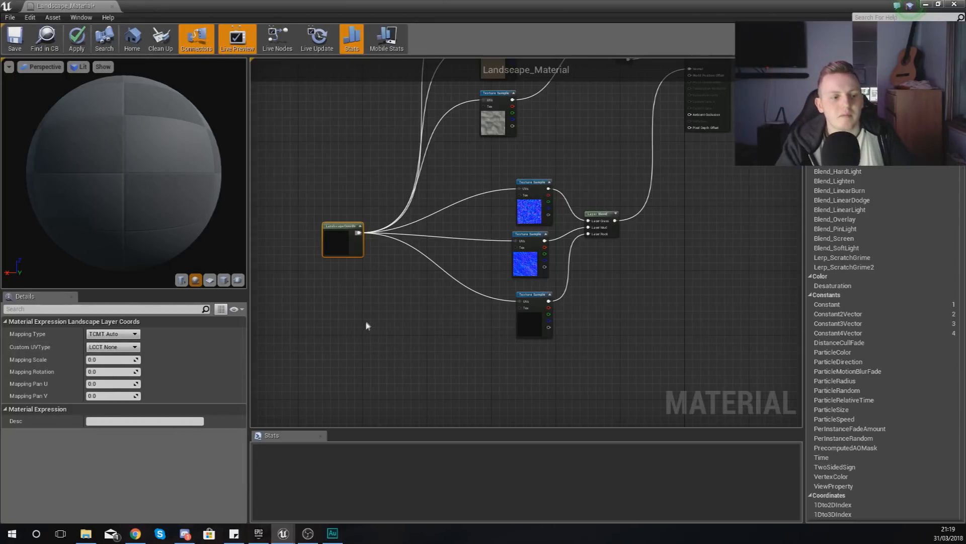
click(358, 303)
right_click(361, 308)
text(s)
key(BackSpace)
text(uvs)
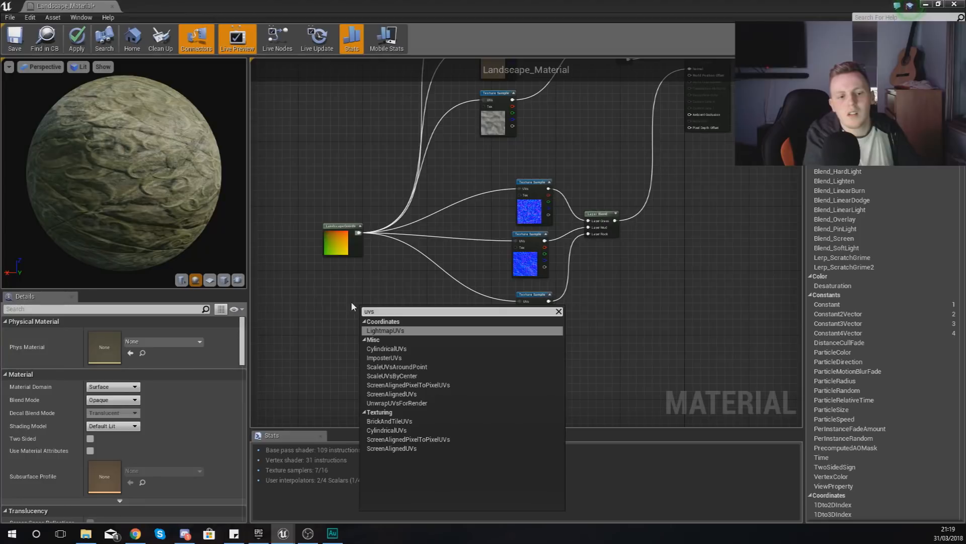
Set the LandscapeCoords node's Mapping Scale to 5 and apply the material changes to the landscape
click(351, 252)
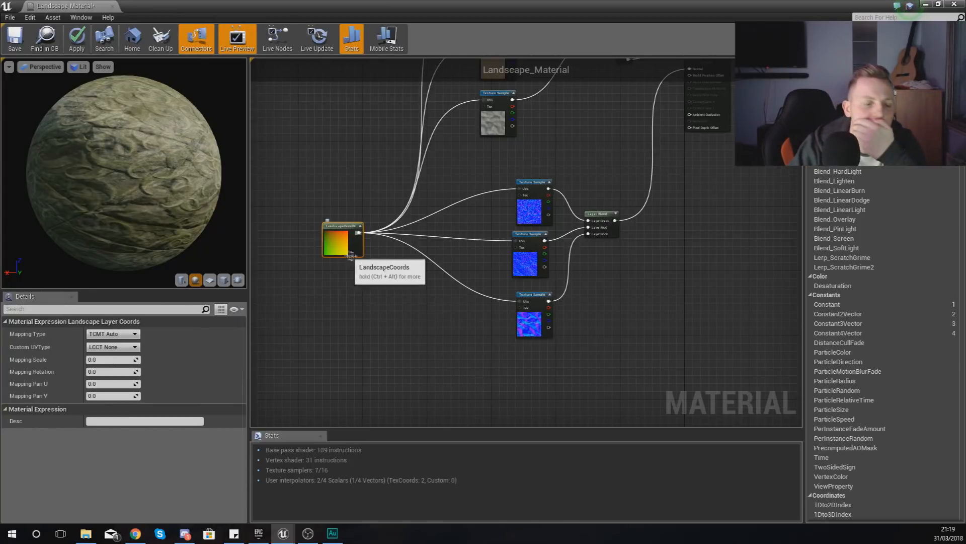
scroll(354, 258, up, 3)
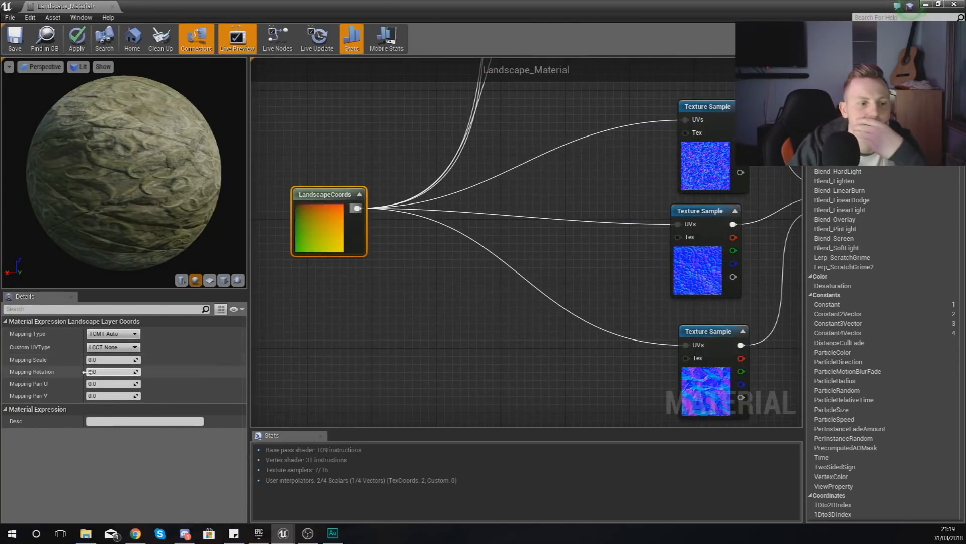
drag(270, 11, 653, 125)
text(5)
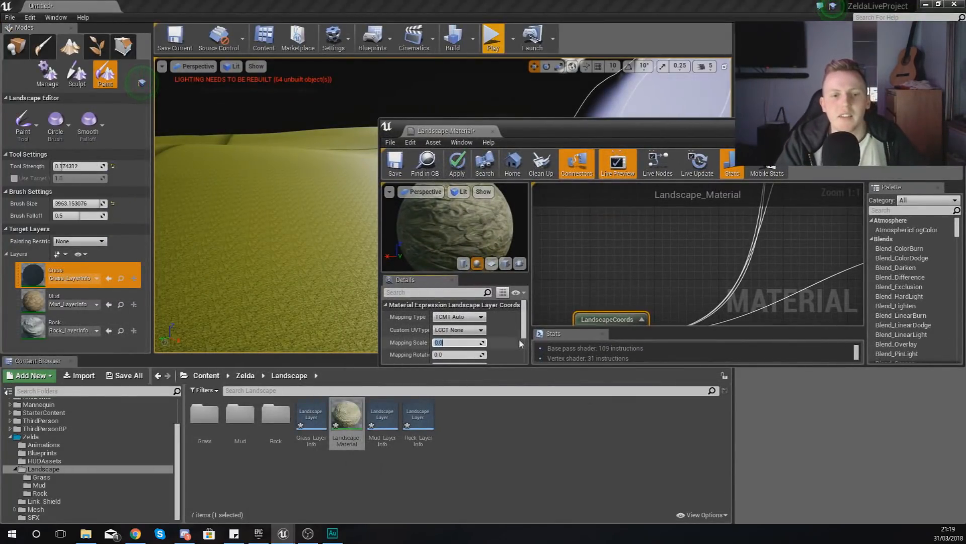
click(459, 166)
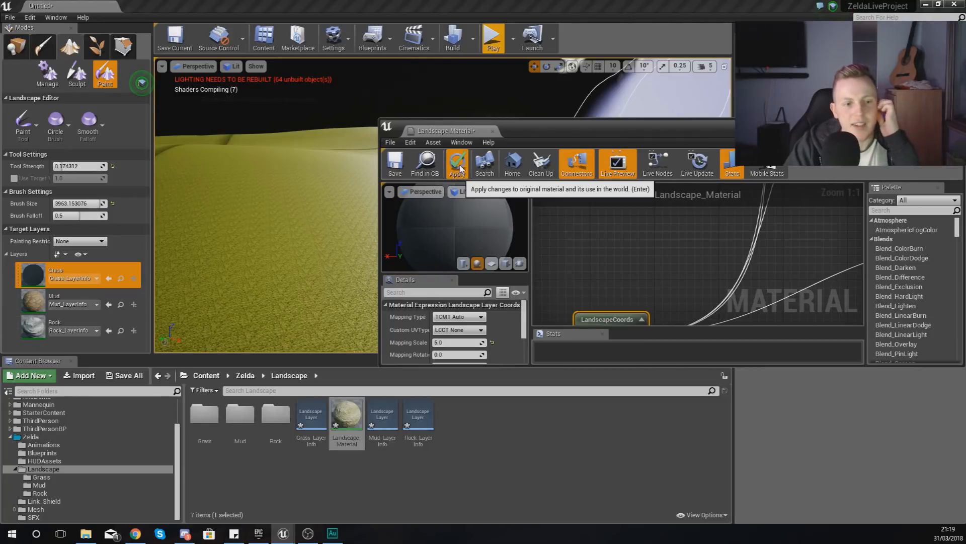
click(459, 168)
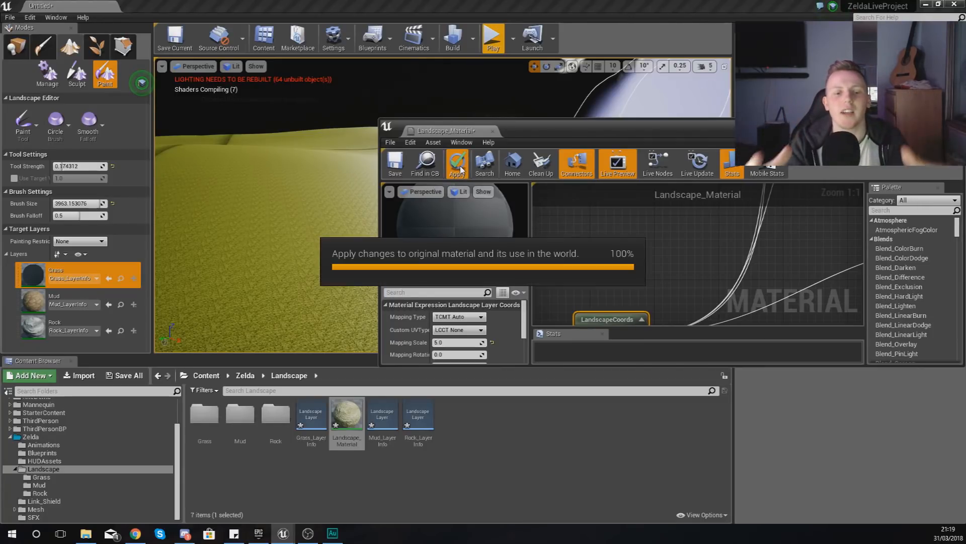
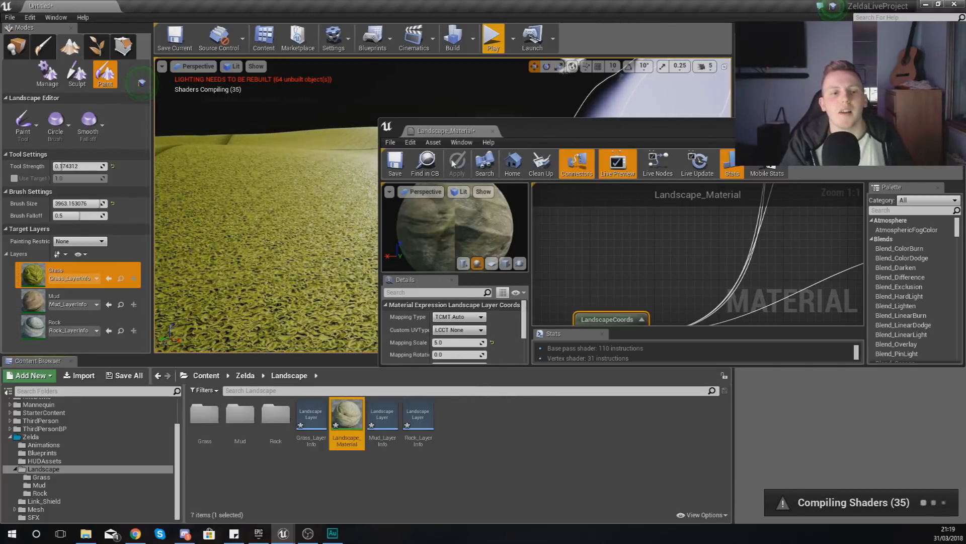
Play-test the level again, running the character over the grass to judge the new texture scale
drag(518, 134, 965, 197)
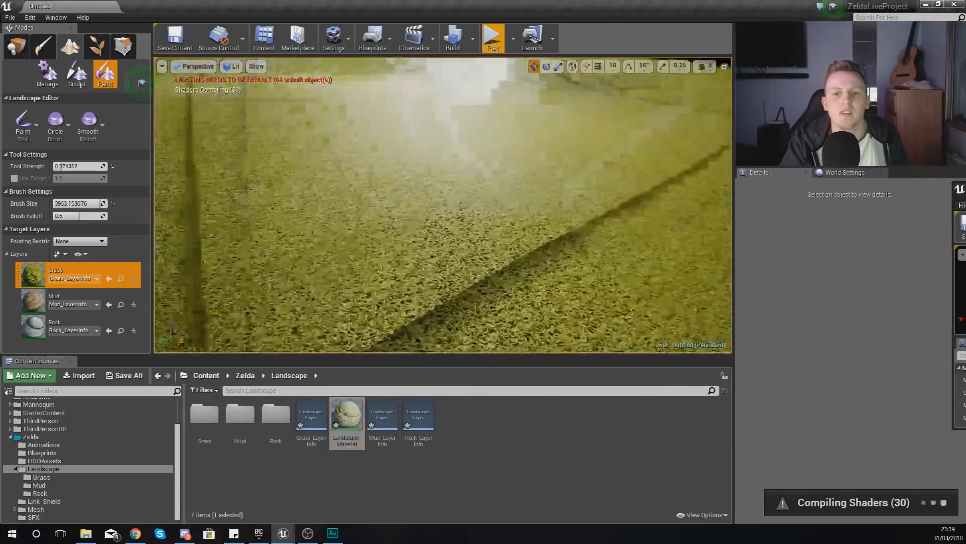
key(alt+p)
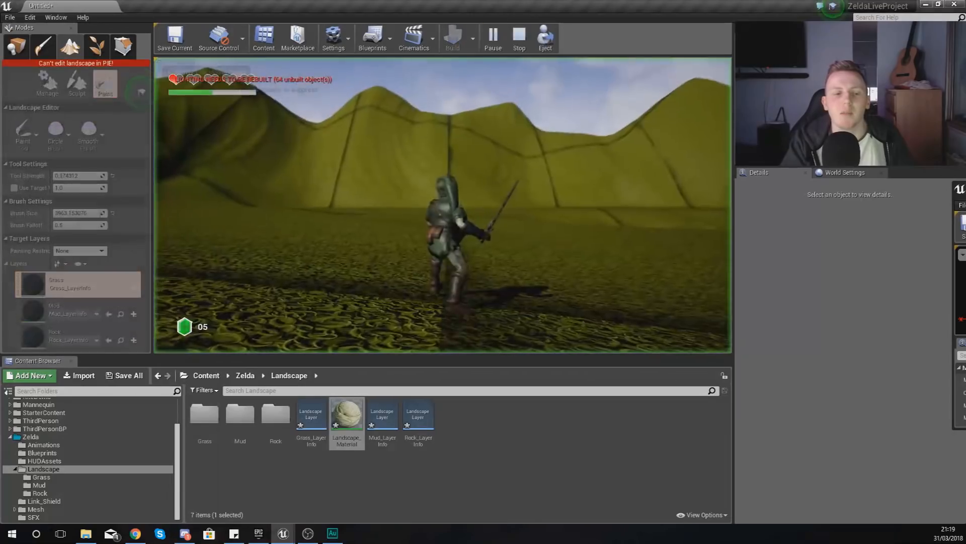
key(w)
key(w)
key(w)
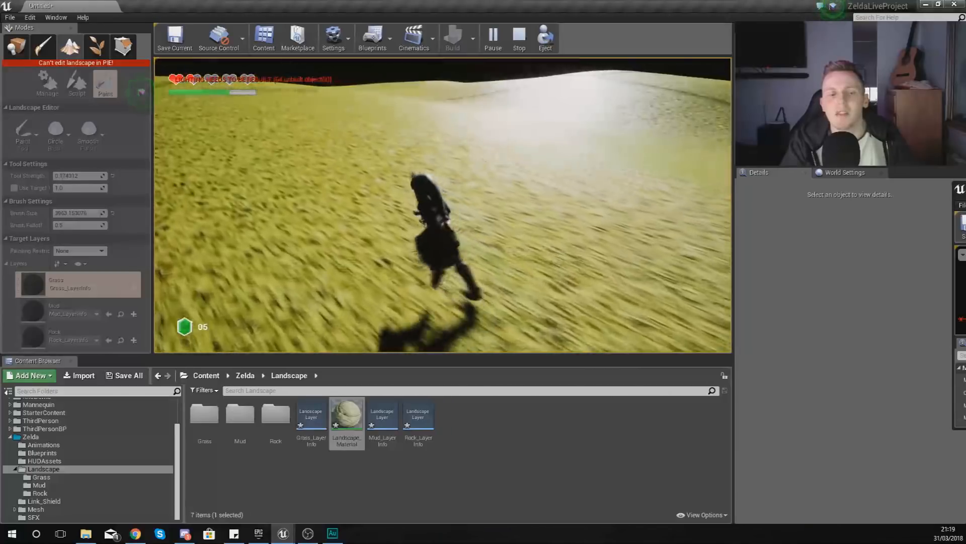
key(Escape)
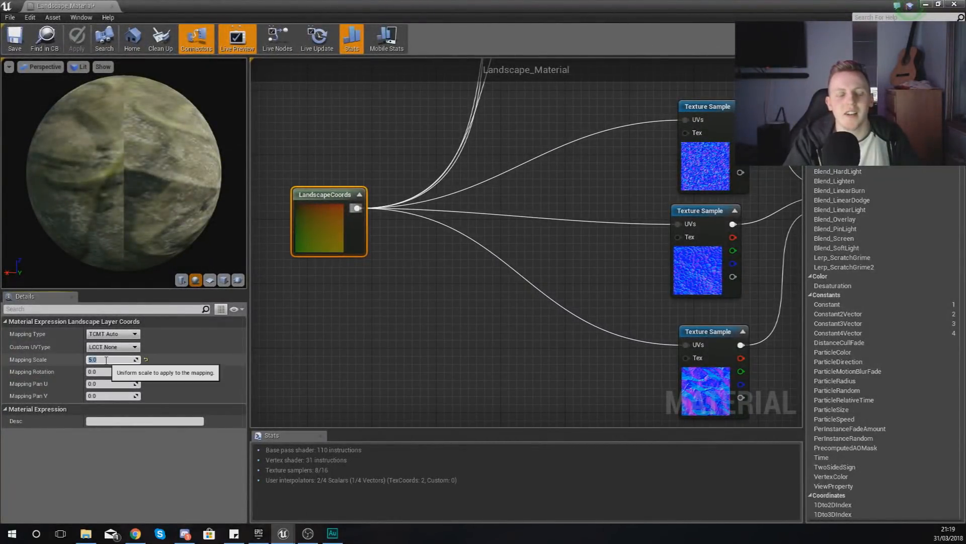
Set the LandscapeCoords node's Mapping Scale to 3 and inspect the landscape in the level viewport
text(3)
key(Return)
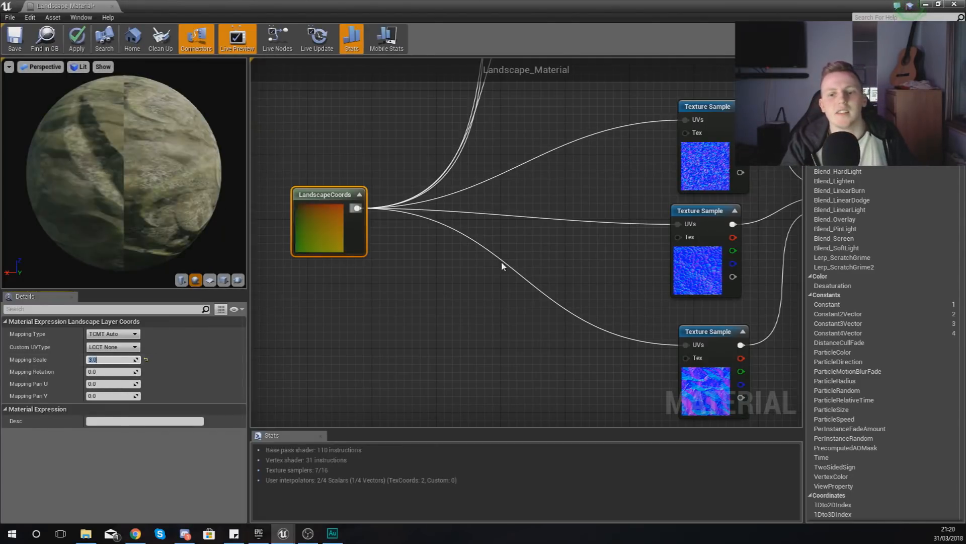
click(312, 155)
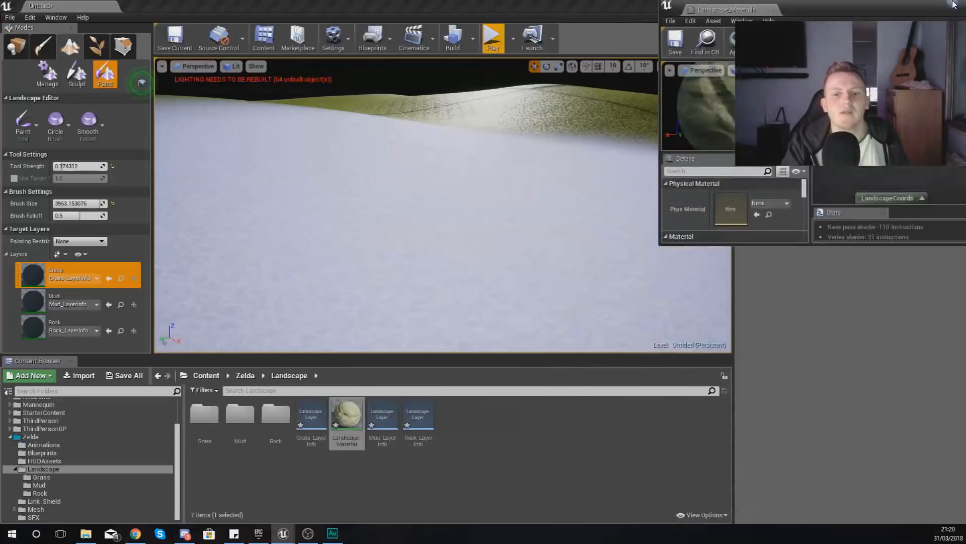
drag(954, 4, 965, 86)
right_drag(623, 132, 498, 241)
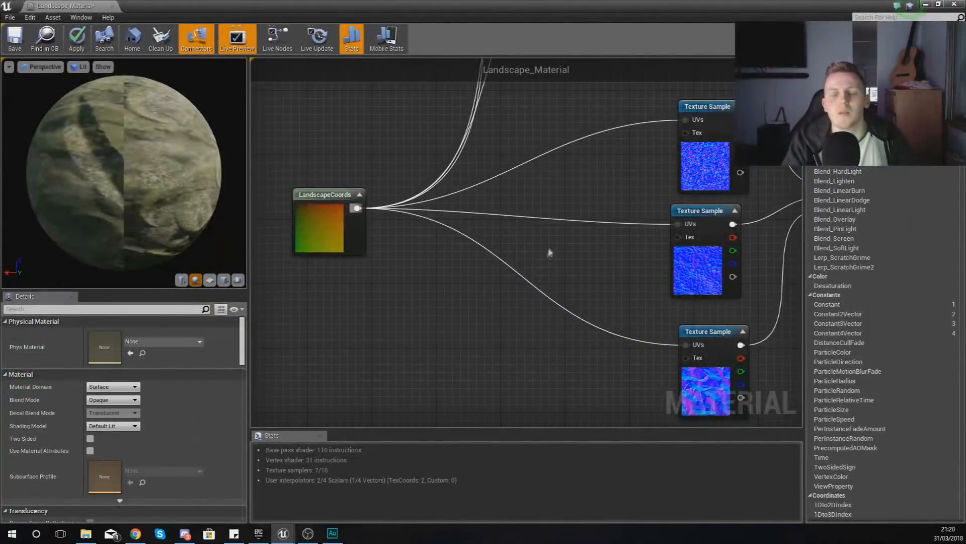
Set the constant feeding the material's Specular input to 0
scroll(498, 345, down, 3)
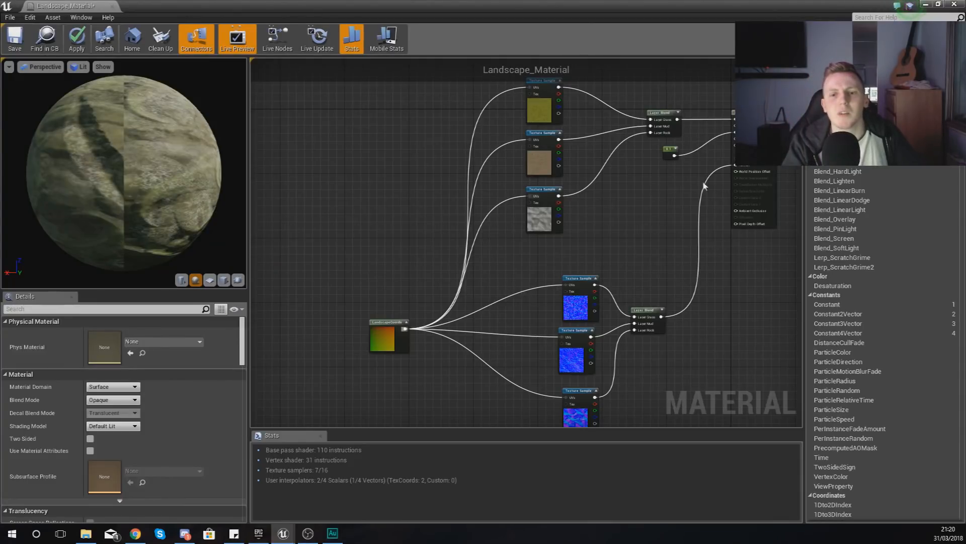
scroll(682, 175, up, 3)
right_drag(682, 176, 646, 234)
click(627, 197)
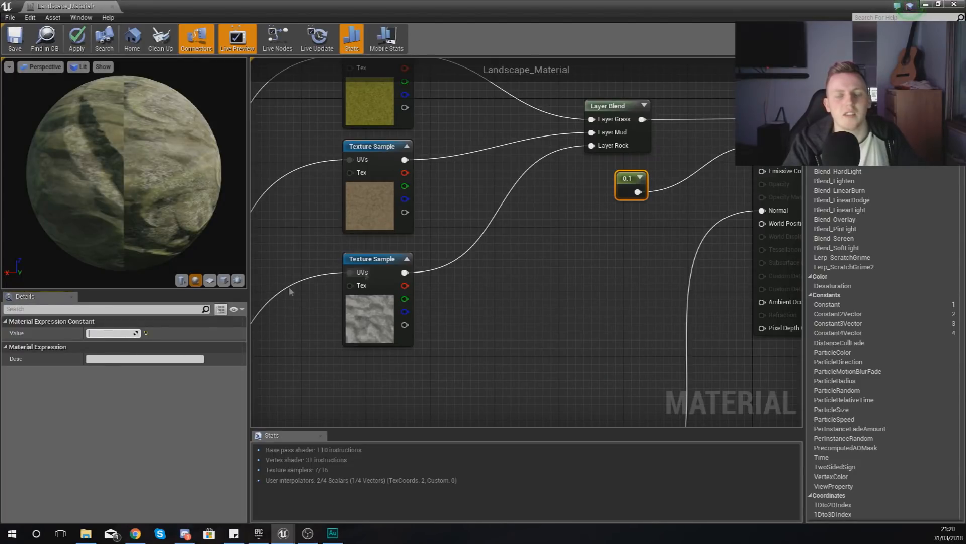
text(0)
key(Return)
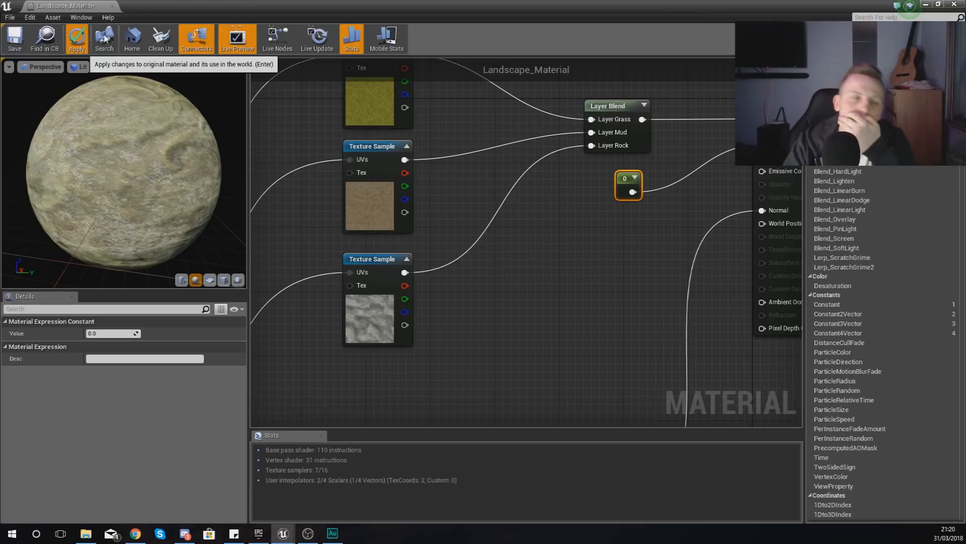
Apply the material changes to the landscape and play-test the level, running the character around to judge the grass's shine
click(77, 39)
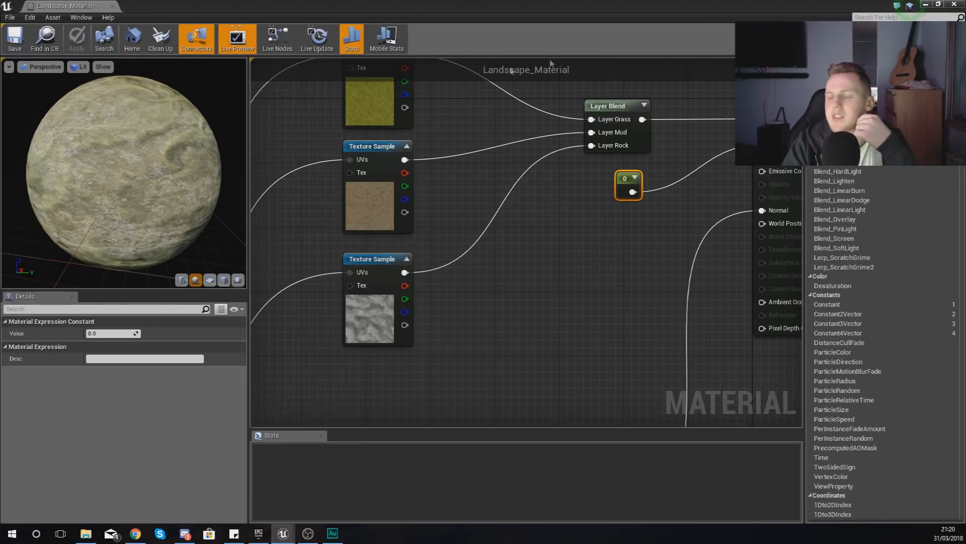
click(925, 4)
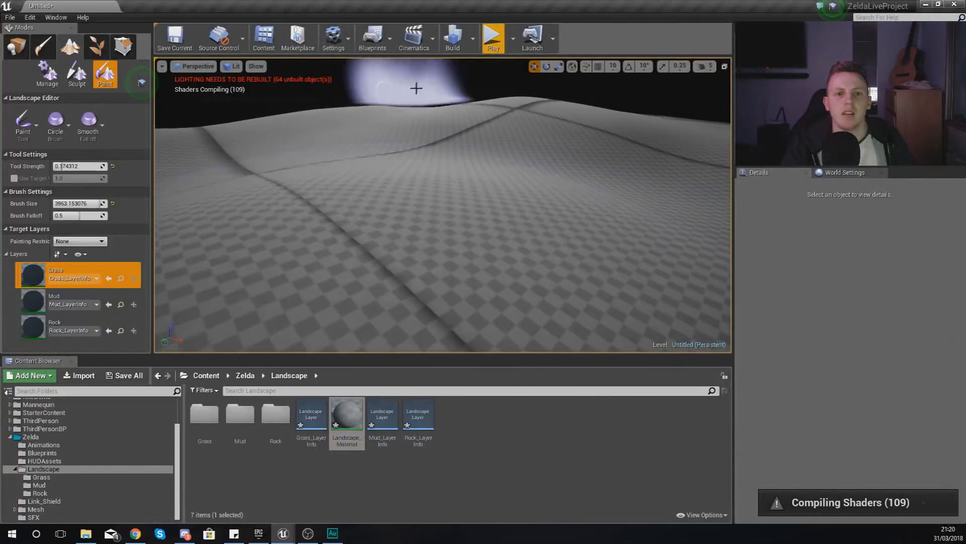
click(491, 40)
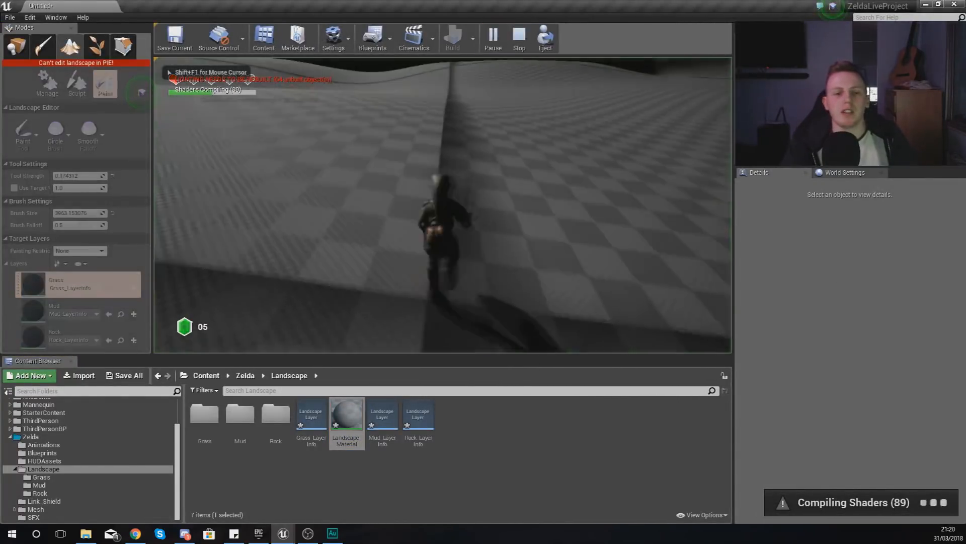
key(w)
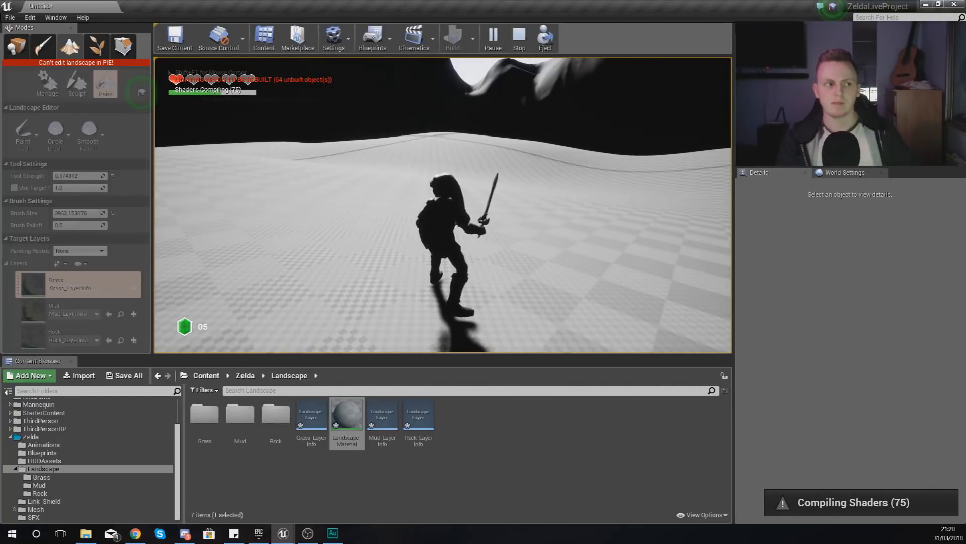
key(a)
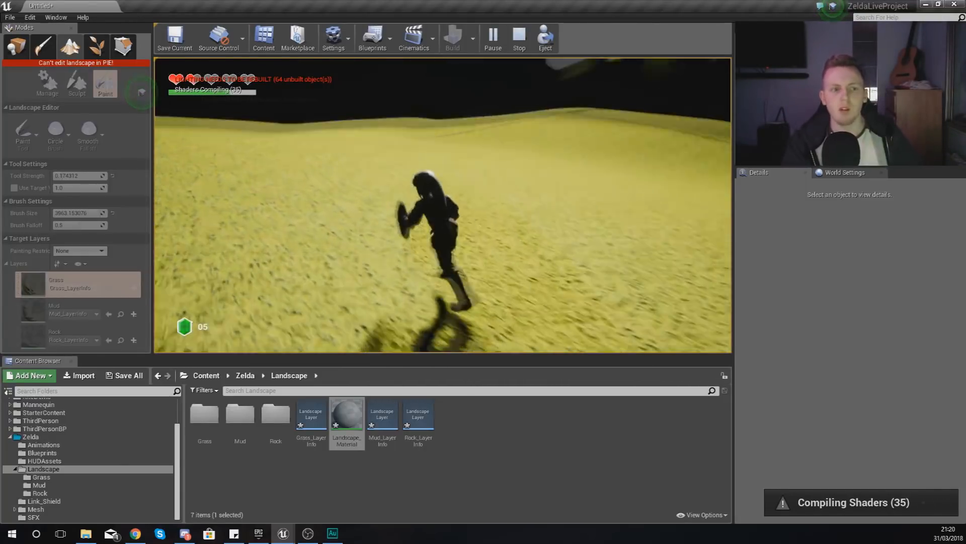
key(a)
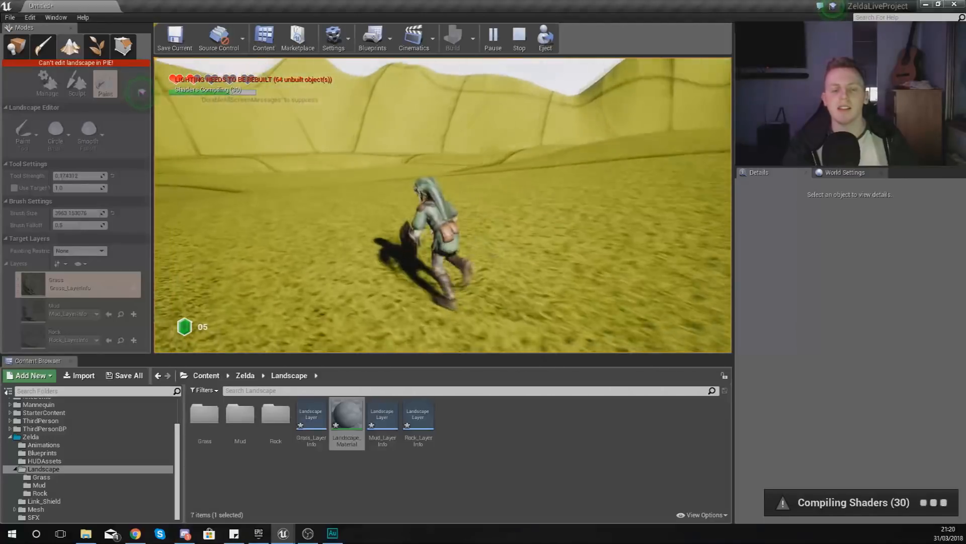
key(w)
key(d)
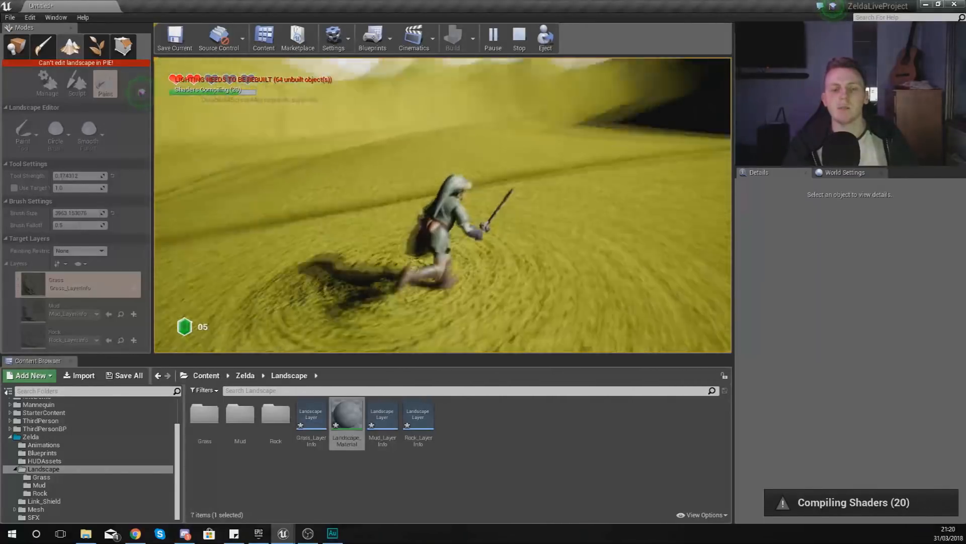
key(space)
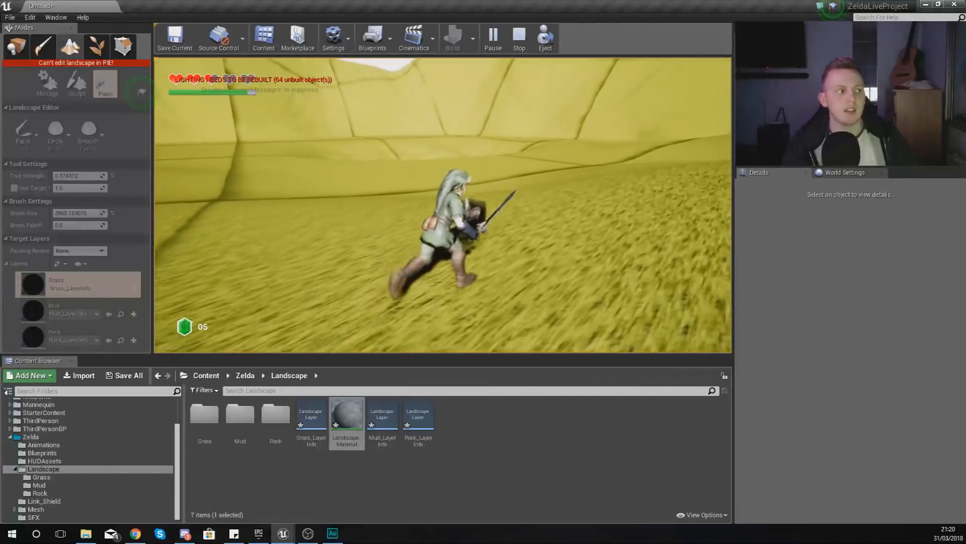
key(s)
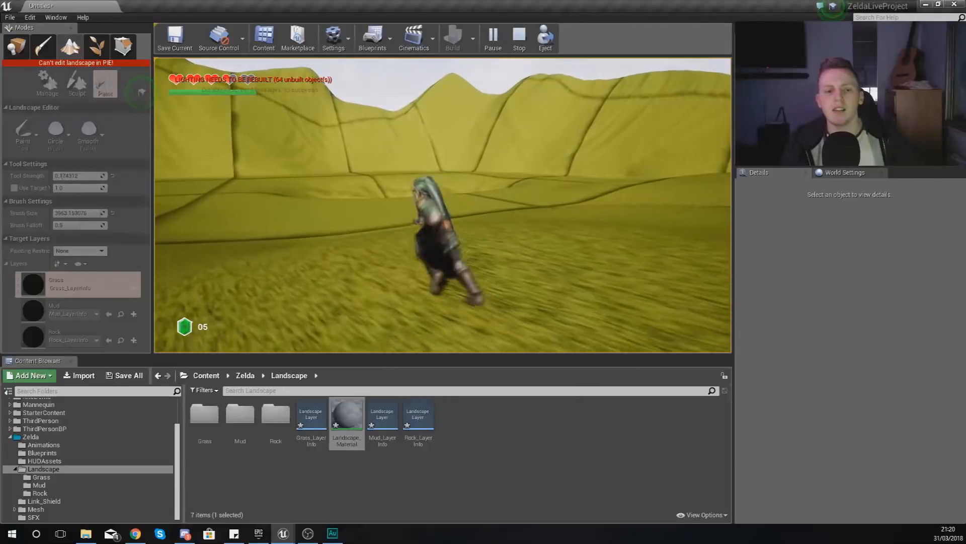
key(Escape)
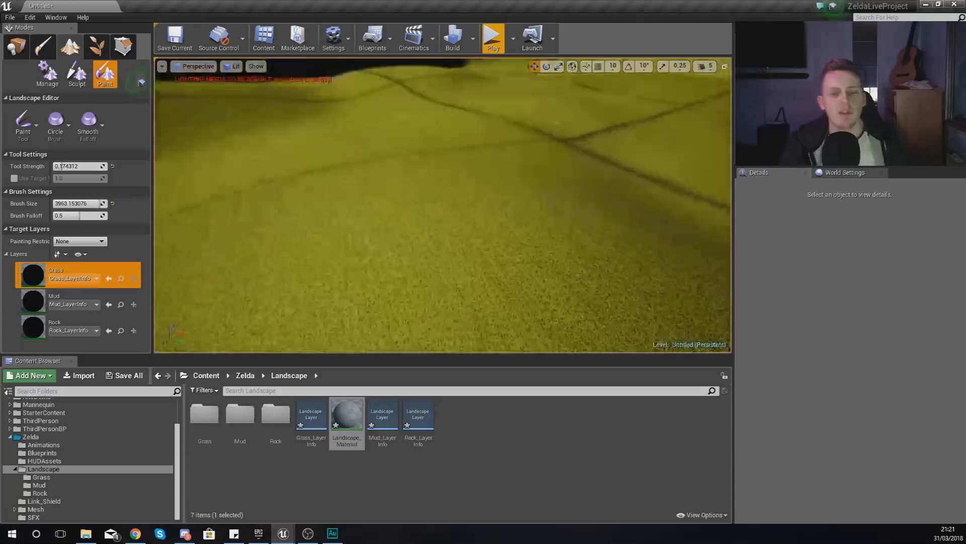
Paint light strokes of the Mud layer over the sculpted mound with a brush size of about 313
mouse_move(443, 205)
right_down()
mouse_move(553, 151)
mouse_move(589, 186)
mouse_move(596, 227)
mouse_move(574, 267)
mouse_move(584, 260)
right_up()
key(w)
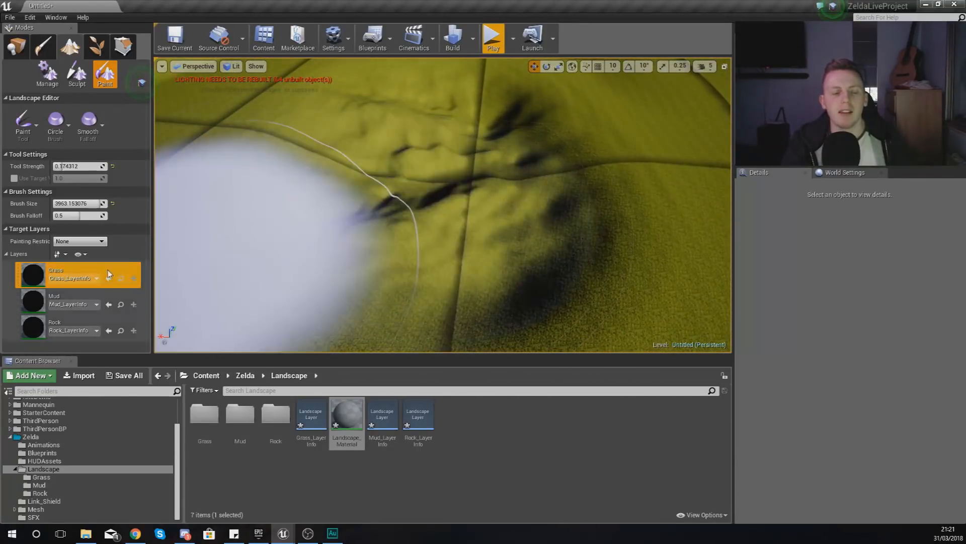
click(68, 300)
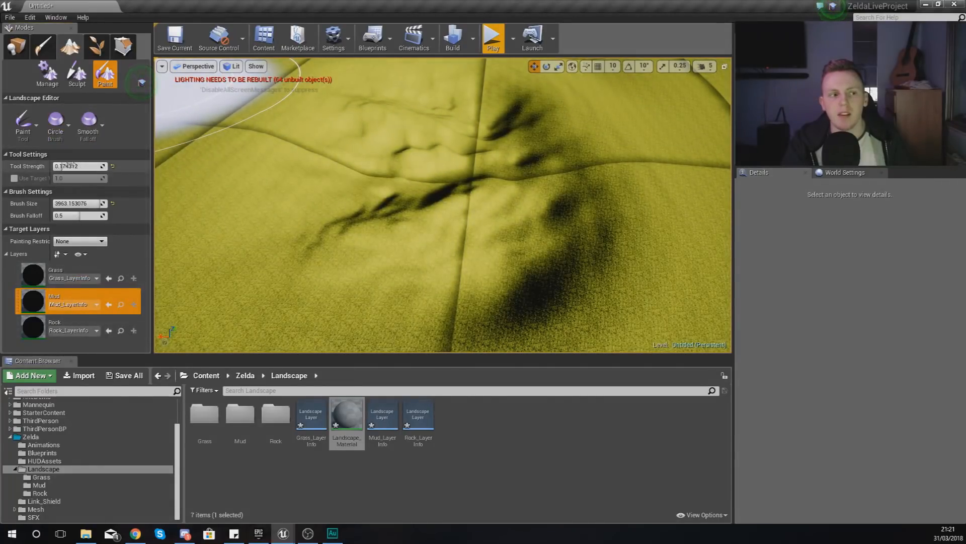
drag(85, 203, 70, 204)
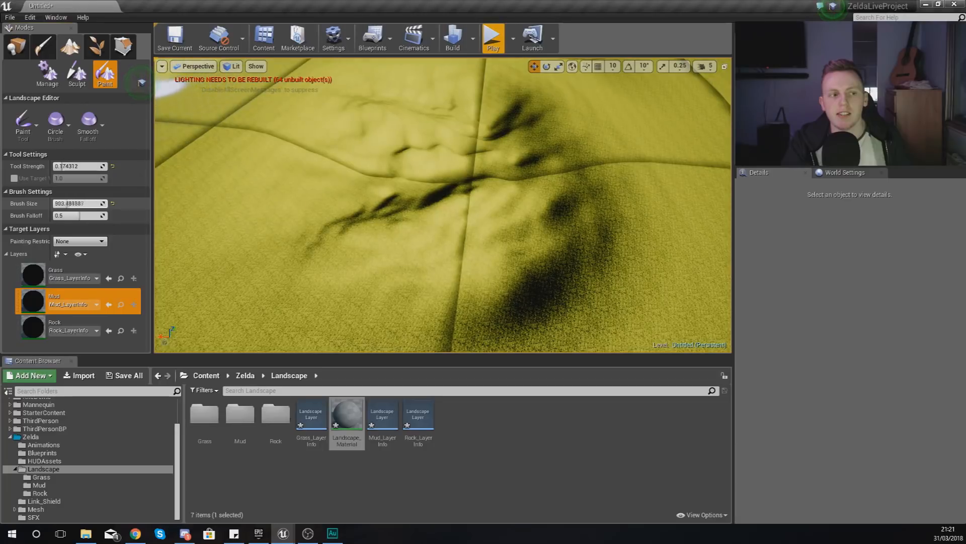
drag(409, 227, 452, 247)
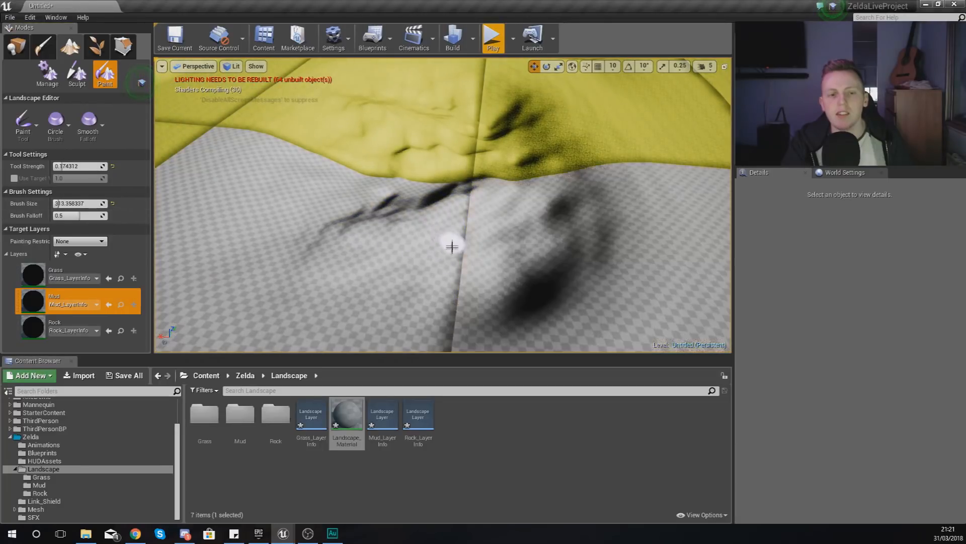
right_drag(460, 229, 363, 227)
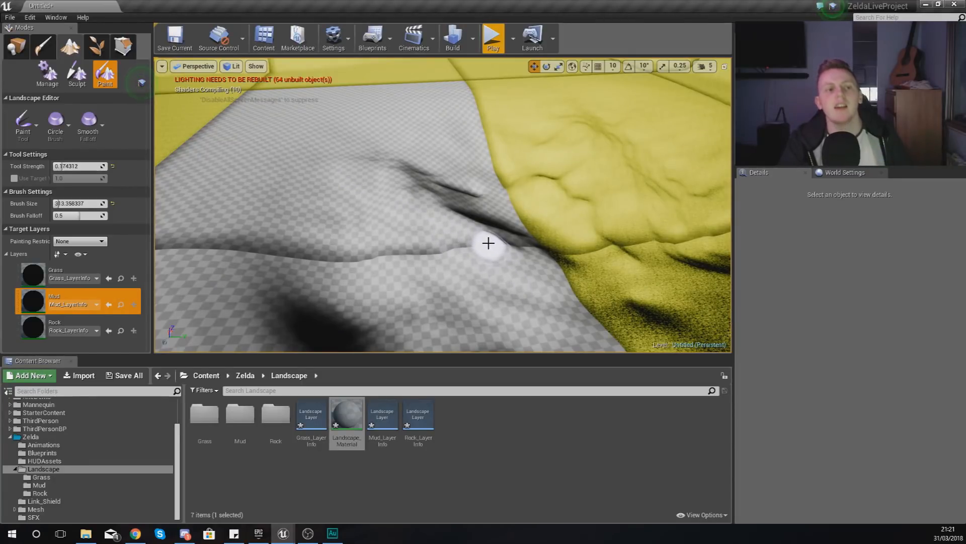
mouse_move(493, 259)
right_down()
mouse_move(364, 259)
mouse_move(487, 243)
right_up()
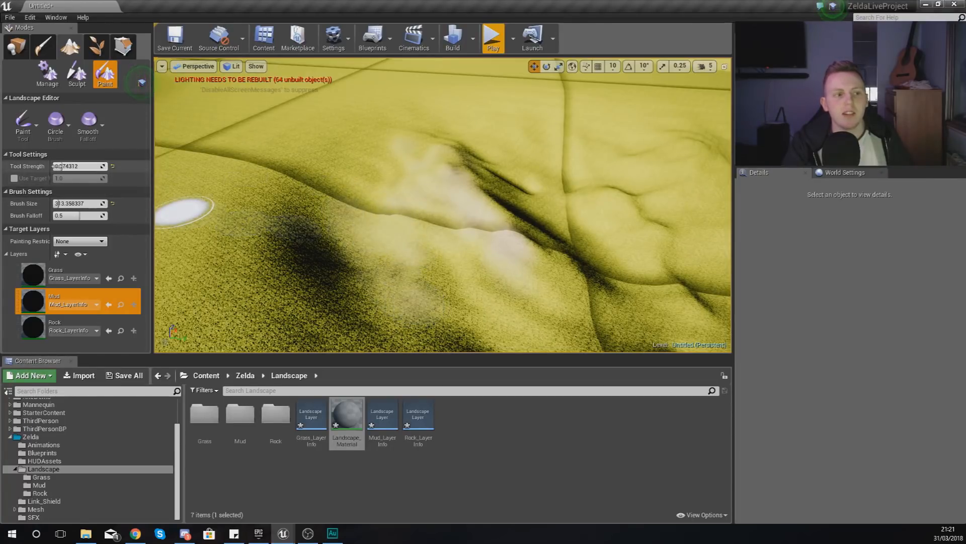
Cover the whole mound with the Mud layer, using a tool strength of about 0.51 and a brush size of about 866
drag(76, 204, 116, 203)
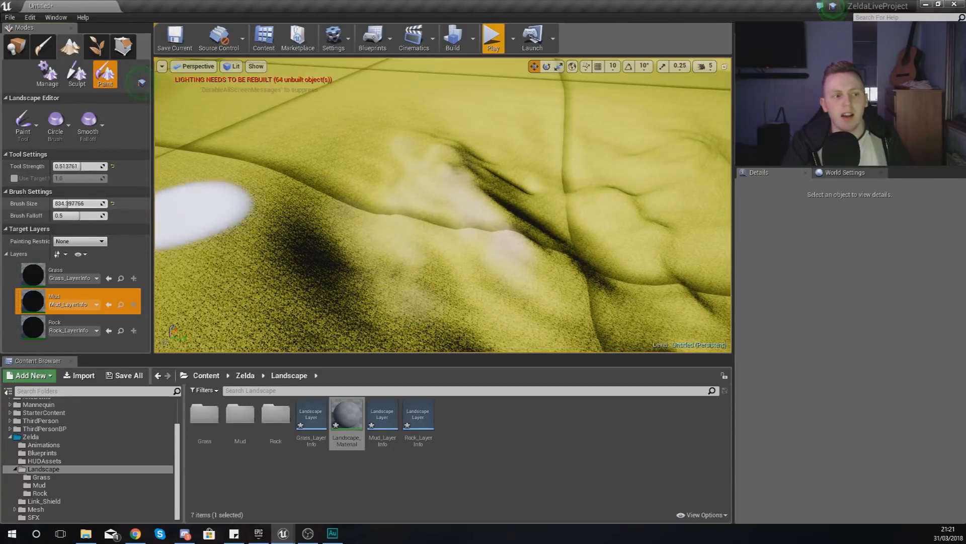
mouse_move(373, 240)
mouse_down()
mouse_move(360, 195)
mouse_move(443, 308)
mouse_move(442, 255)
mouse_move(530, 305)
mouse_move(356, 161)
mouse_move(518, 155)
mouse_move(492, 183)
mouse_move(560, 217)
mouse_move(473, 192)
mouse_move(579, 302)
mouse_move(500, 171)
mouse_move(334, 186)
mouse_up()
right_drag(334, 186, 334, 186)
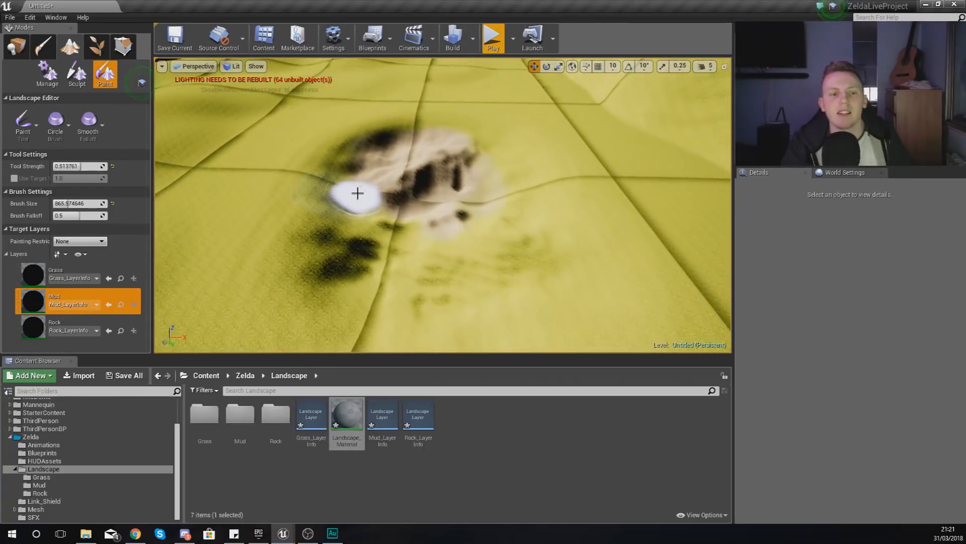
mouse_move(314, 249)
mouse_down()
mouse_move(341, 289)
mouse_move(479, 253)
mouse_move(395, 255)
mouse_move(390, 205)
mouse_move(352, 235)
mouse_move(358, 178)
mouse_move(401, 144)
mouse_up()
mouse_move(504, 182)
mouse_down()
mouse_move(512, 235)
mouse_move(440, 267)
mouse_move(345, 252)
mouse_move(462, 215)
mouse_move(439, 164)
mouse_up()
right_drag(465, 199, 354, 181)
key(w)
mouse_move(353, 316)
mouse_down()
mouse_move(288, 217)
mouse_move(408, 174)
mouse_move(347, 162)
mouse_move(643, 164)
mouse_move(552, 143)
mouse_up()
right_drag(552, 144, 725, 154)
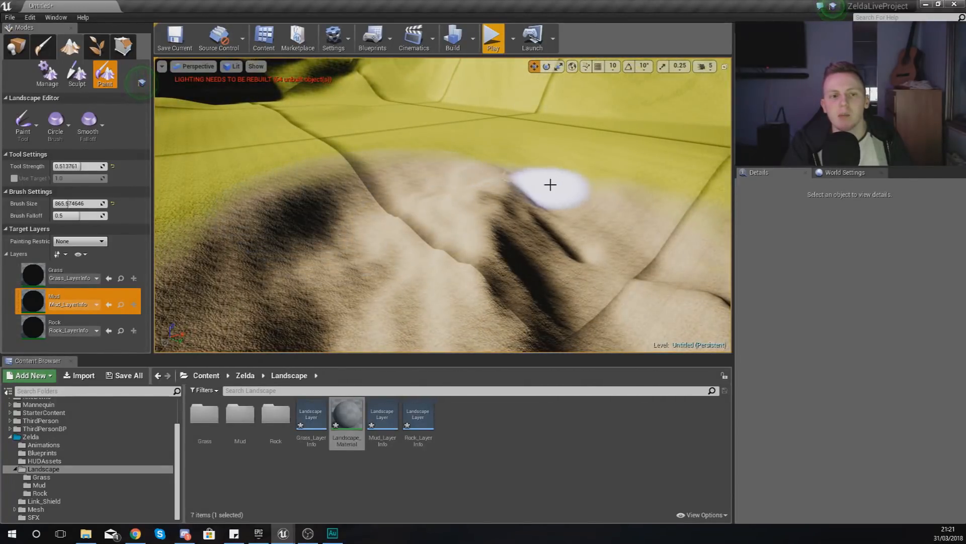
mouse_move(519, 234)
right_down()
mouse_move(624, 235)
mouse_move(550, 216)
right_up()
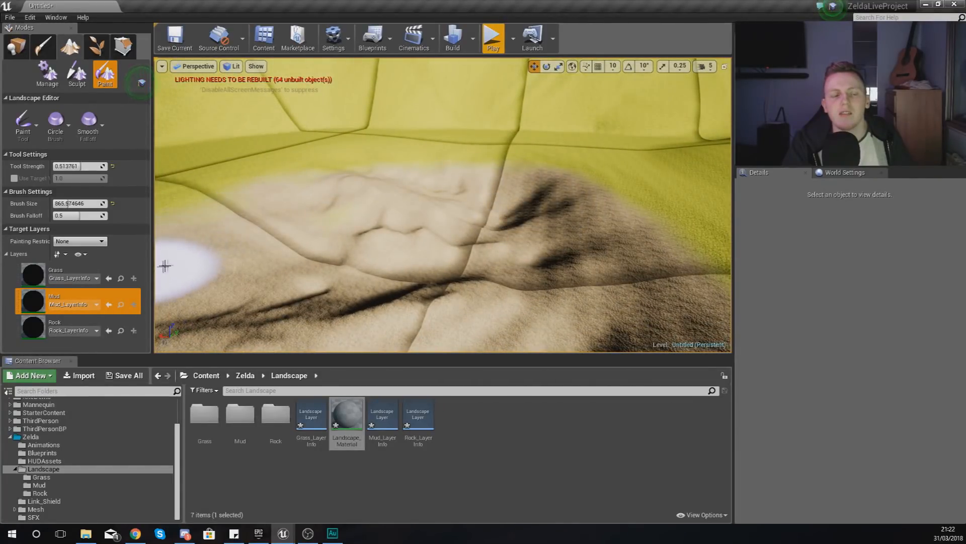
mouse_move(381, 200)
mouse_down()
mouse_move(630, 255)
mouse_move(529, 177)
mouse_up()
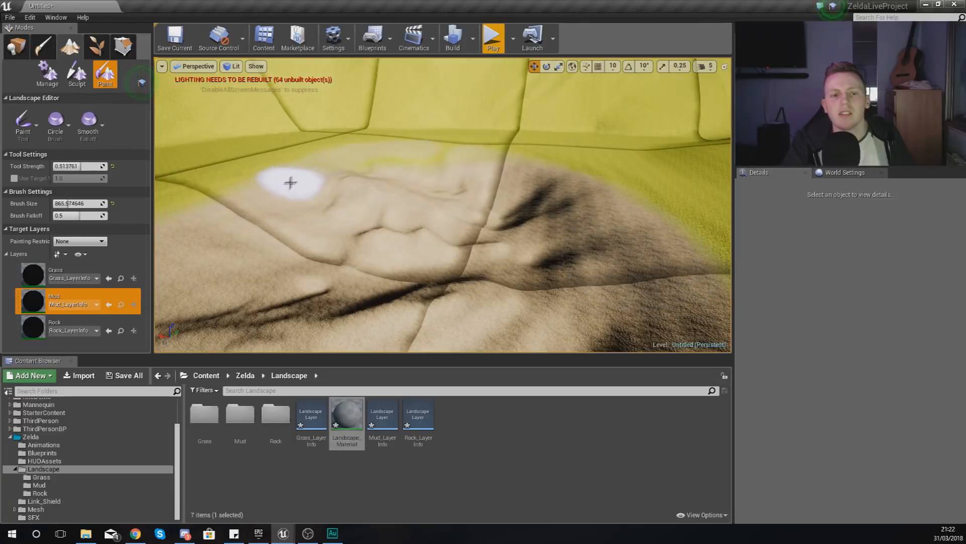
Switch to the Smooth tool and blend the mud's edges into the surrounding grass around the mound
mouse_move(646, 170)
right_down()
mouse_move(514, 174)
mouse_move(459, 226)
right_up()
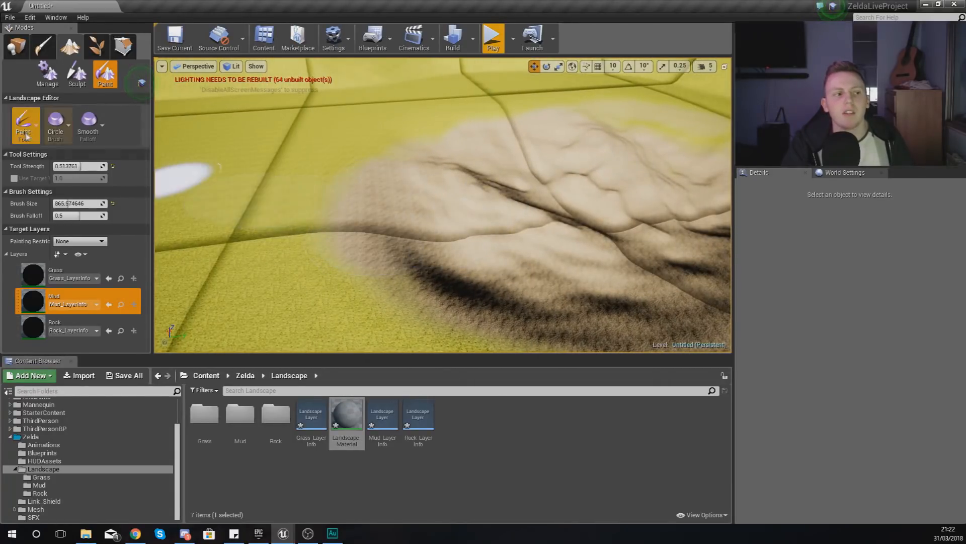
click(29, 201)
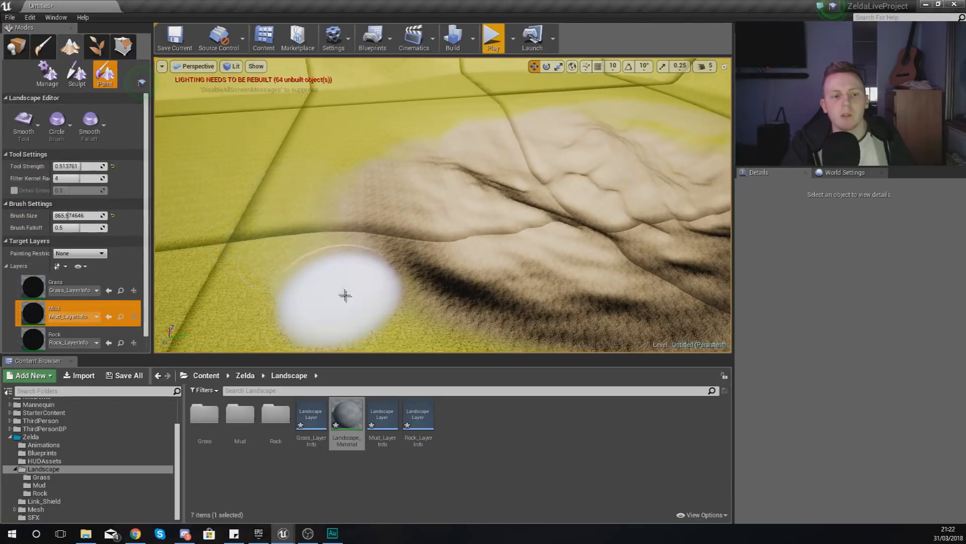
mouse_move(383, 135)
right_down()
mouse_move(443, 162)
mouse_move(302, 315)
right_up()
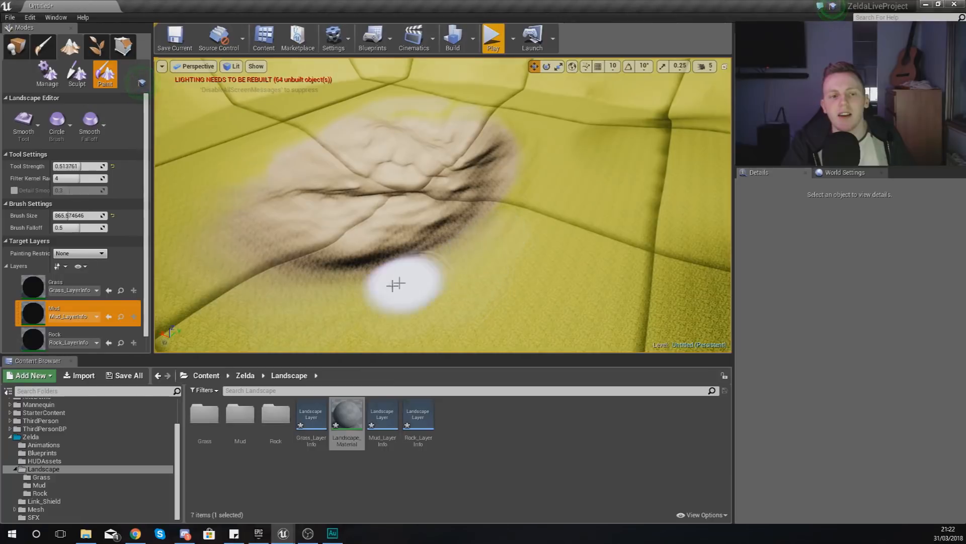
mouse_move(586, 96)
right_down()
mouse_move(594, 80)
mouse_move(600, 146)
mouse_move(540, 222)
right_up()
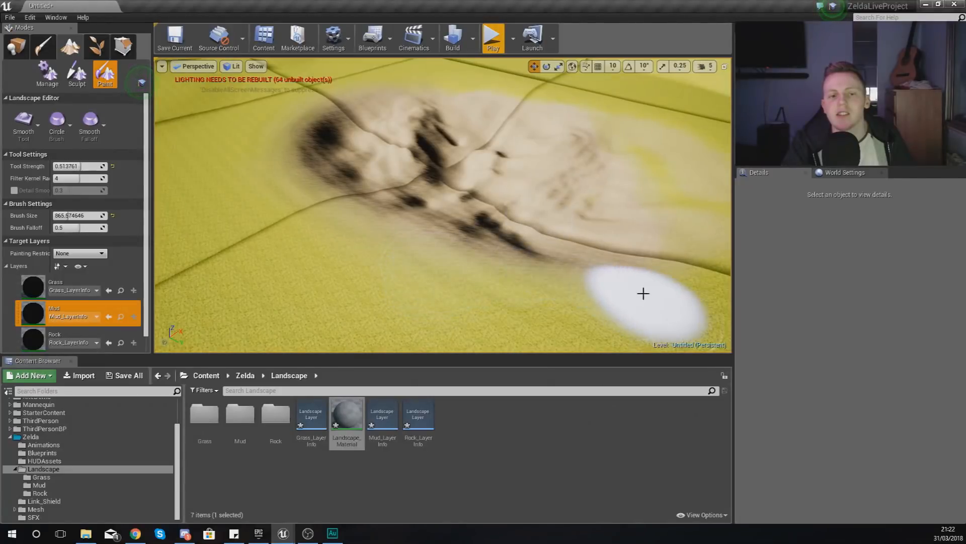
right_drag(630, 276, 389, 308)
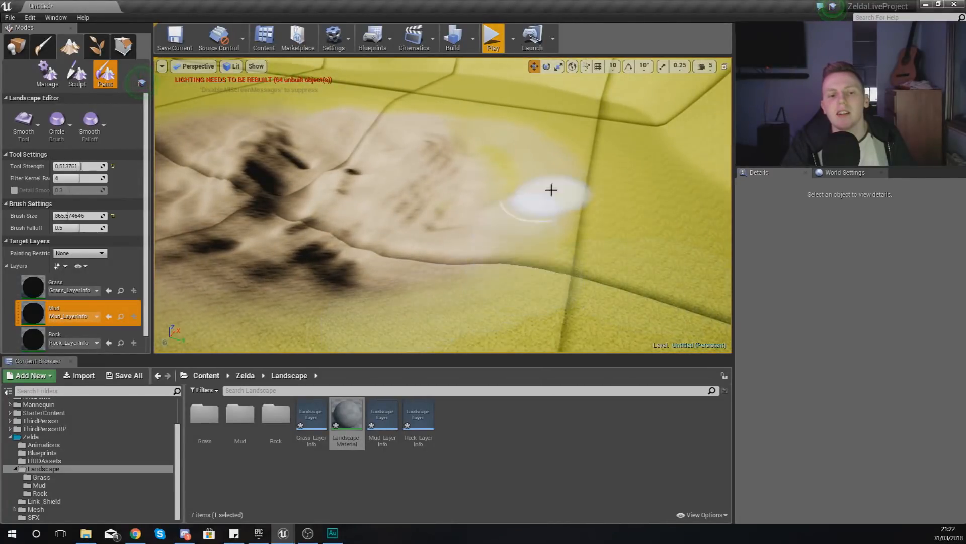
Target the Rock layer for the mountain walls and set the brush size to about 3112
right_drag(539, 135, 596, 198)
key(w)
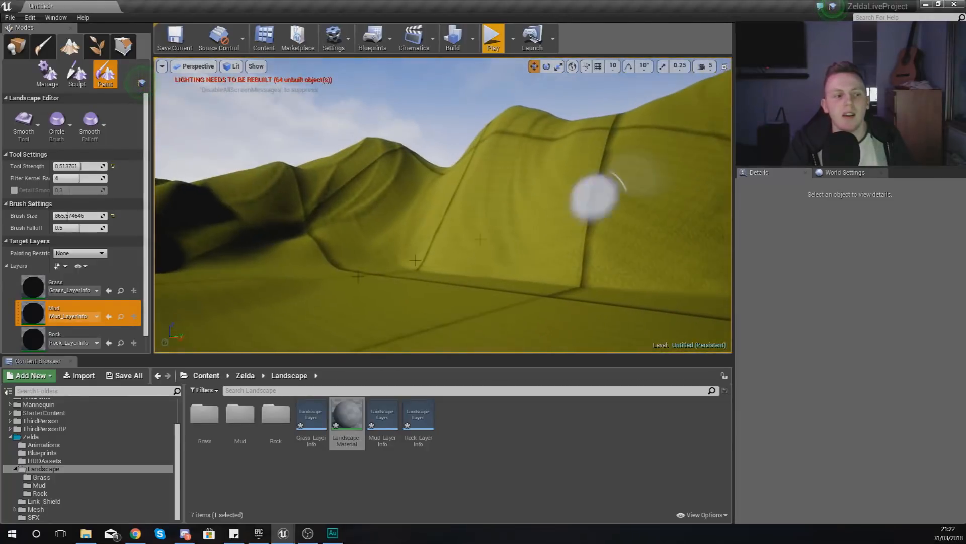
mouse_move(352, 211)
right_down()
mouse_move(508, 221)
mouse_move(534, 307)
mouse_move(568, 287)
mouse_move(558, 262)
mouse_move(528, 236)
mouse_move(433, 206)
mouse_move(456, 216)
mouse_move(473, 322)
mouse_move(458, 313)
mouse_move(453, 211)
right_up()
key(s)
key(s)
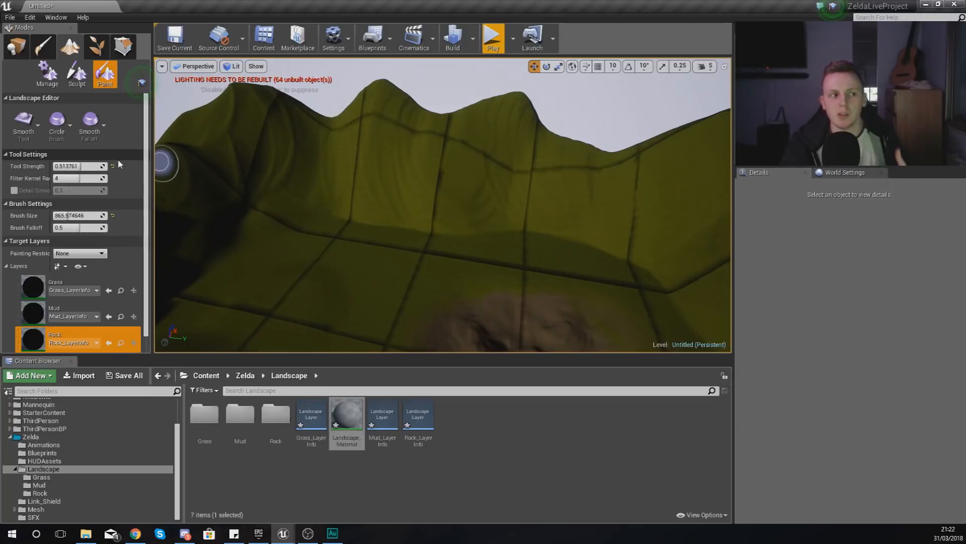
drag(965, 96, 550, 220)
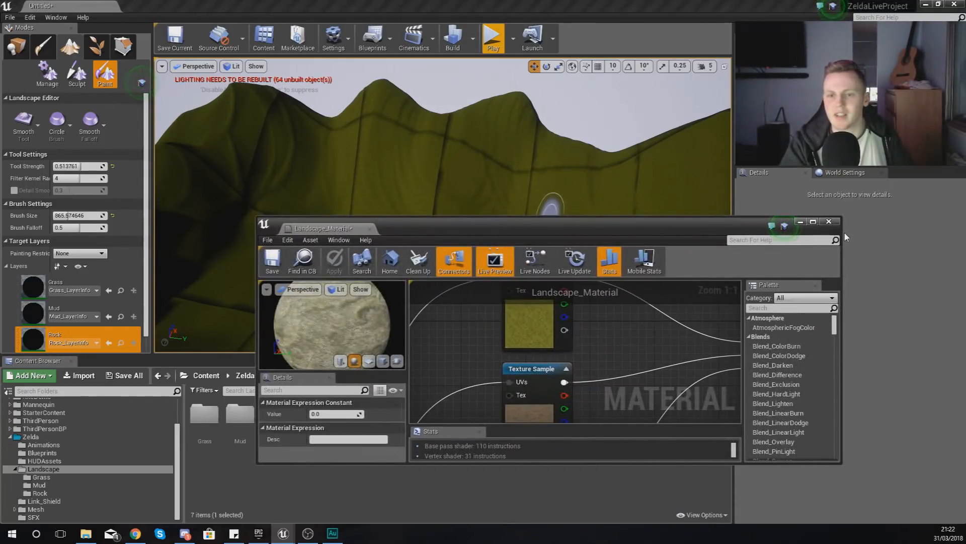
click(800, 222)
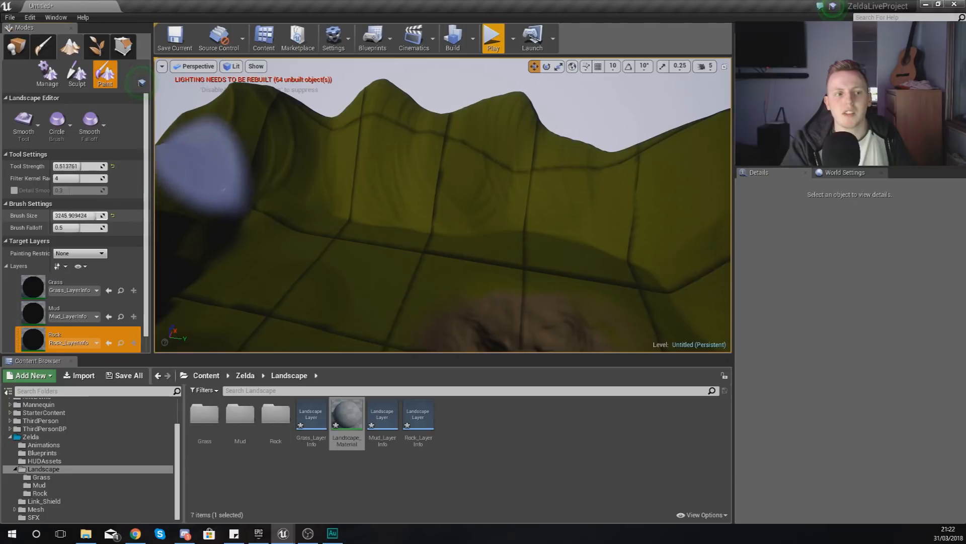
drag(93, 215, 95, 215)
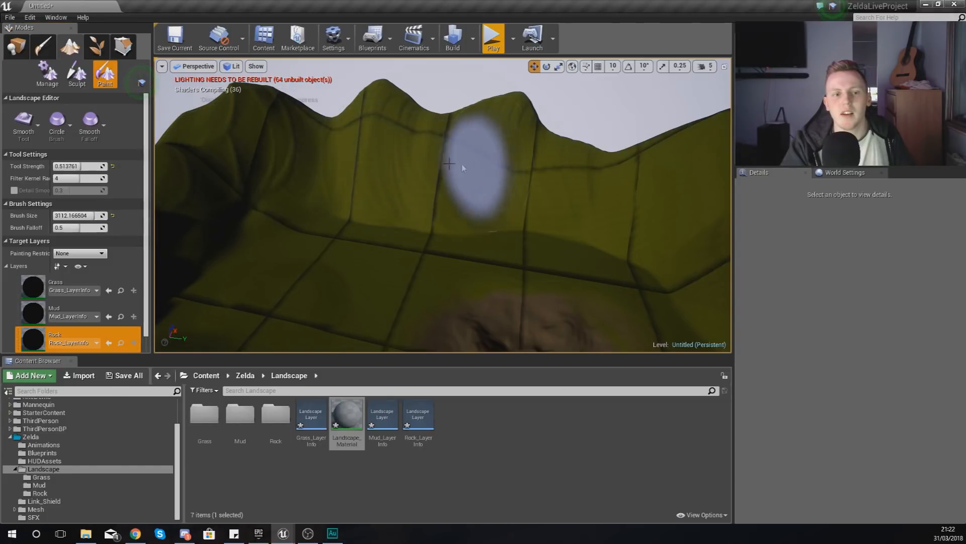
Set the tool strength to 1.0 and try to apply the Rock layer to the mountain walls with the Smooth tool
right_drag(378, 152, 411, 160)
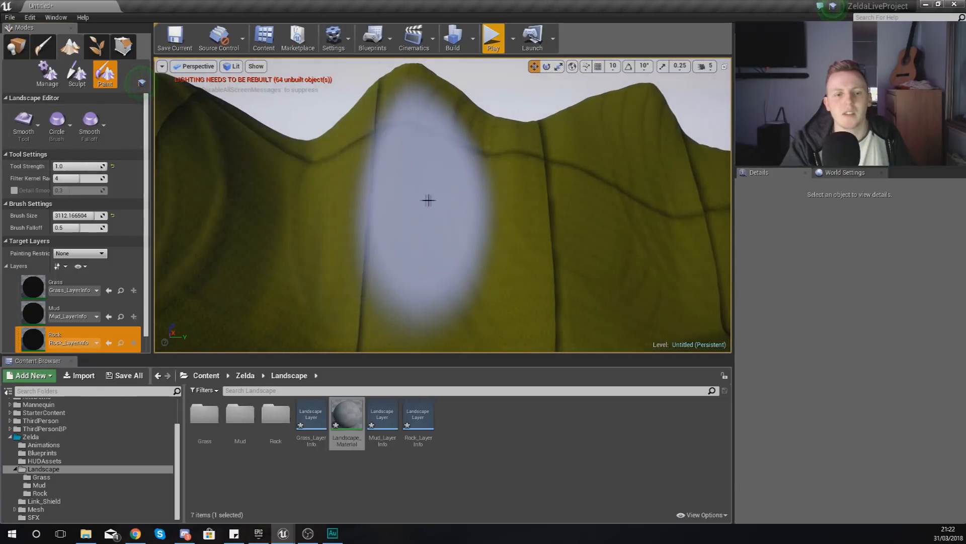
right_drag(573, 234, 575, 238)
right_drag(301, 227, 304, 223)
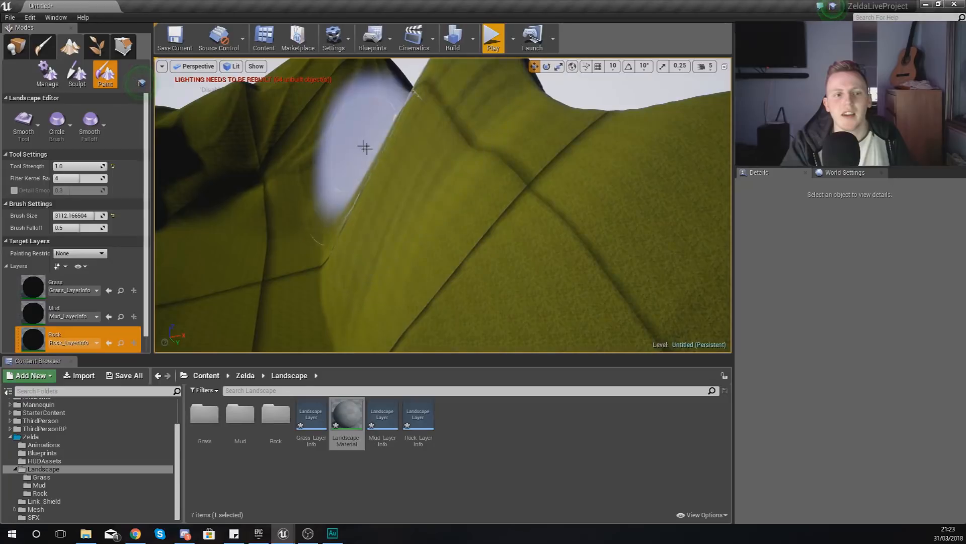
right_drag(486, 199, 422, 163)
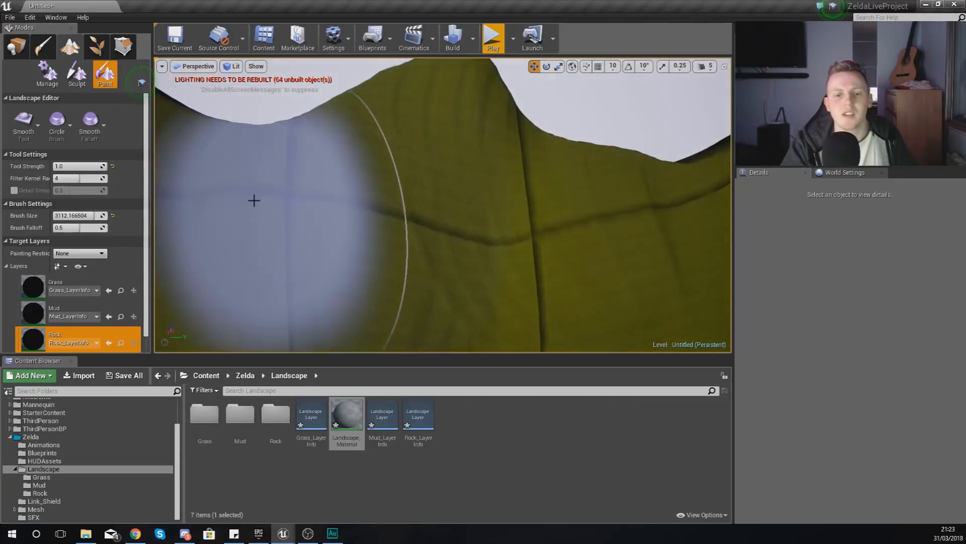
Move the Grass layer below Mud in the target layers and try applying Rock to the mountain walls again
click(59, 288)
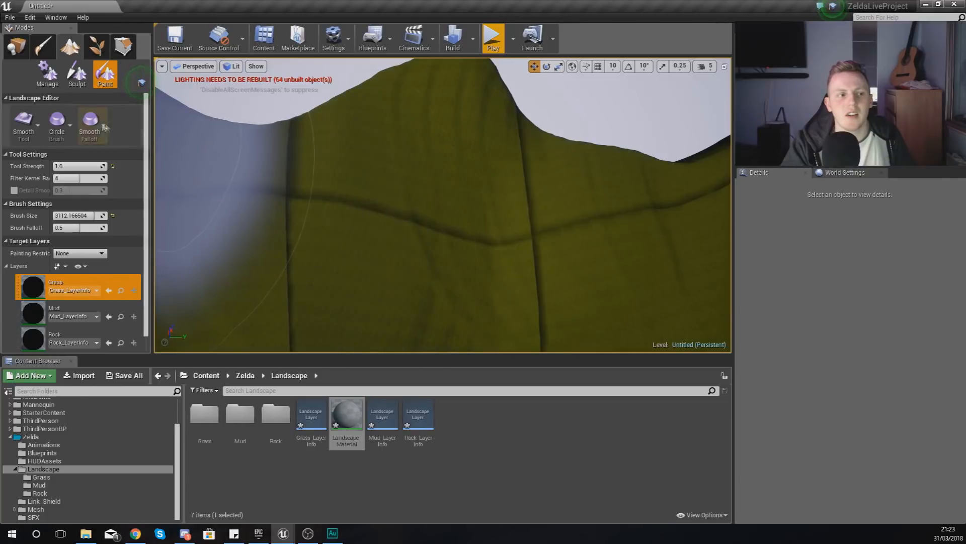
click(63, 330)
mouse_move(443, 217)
right_down()
mouse_move(463, 292)
mouse_move(302, 212)
right_up()
drag(578, 252, 516, 221)
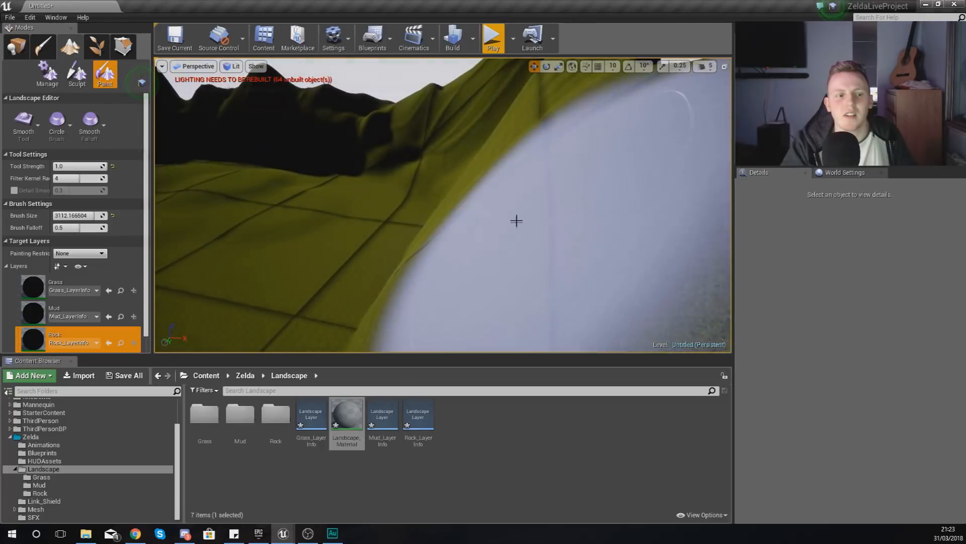
drag(77, 280, 83, 285)
mouse_move(453, 232)
right_down()
mouse_move(604, 236)
mouse_move(578, 252)
right_up()
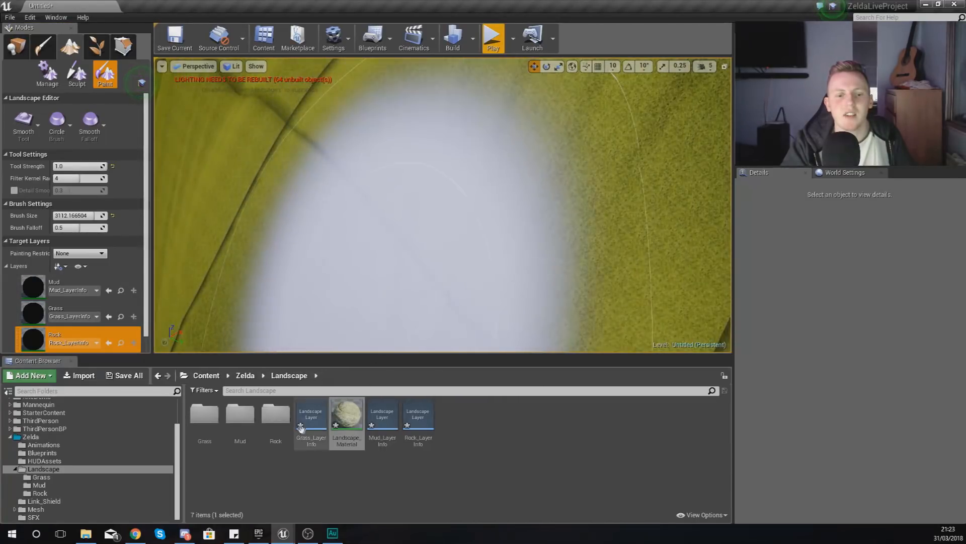
Open Landscape_Material and check how the color and normal texture samples connect to the Layer Blend nodes
double_click(348, 421)
double_click(532, 230)
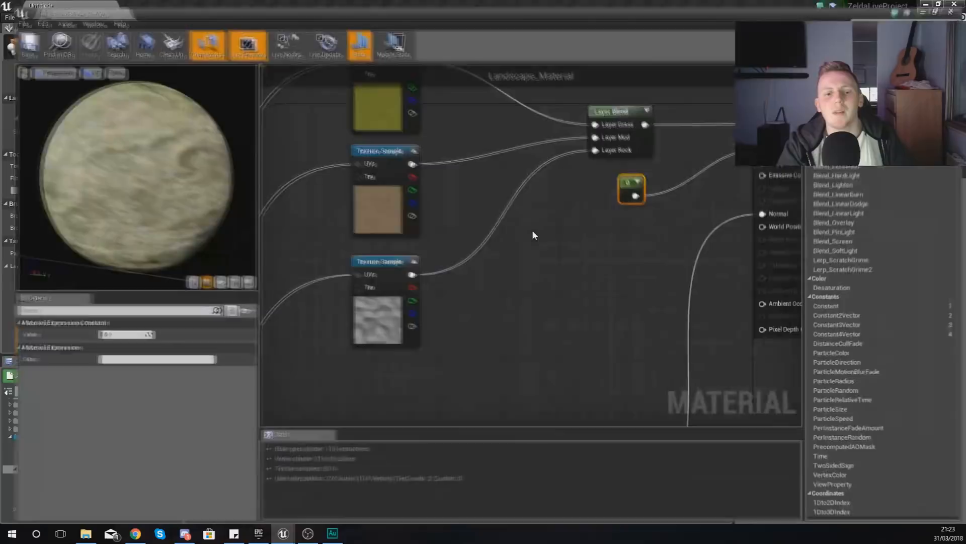
right_drag(484, 369, 456, 62)
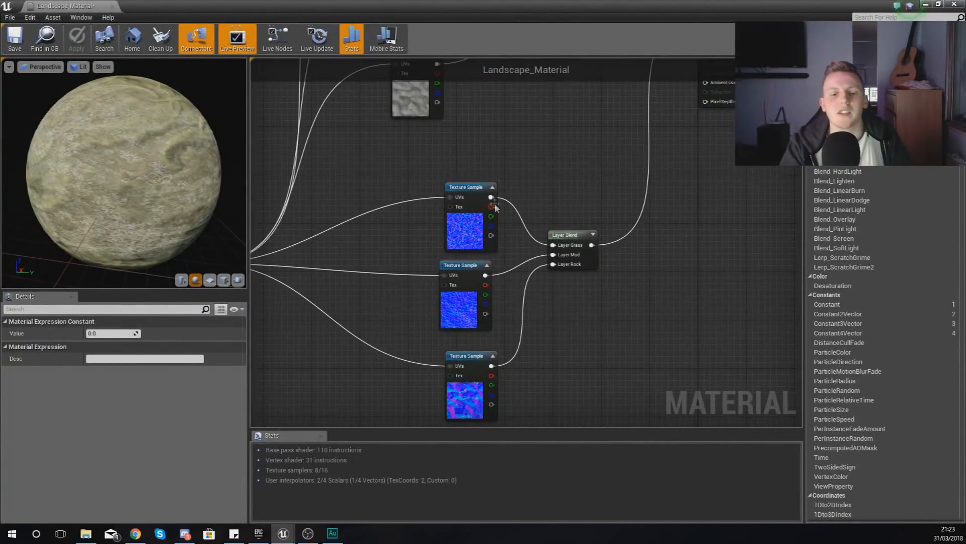
right_drag(453, 179, 433, 104)
right_drag(403, 237, 378, 384)
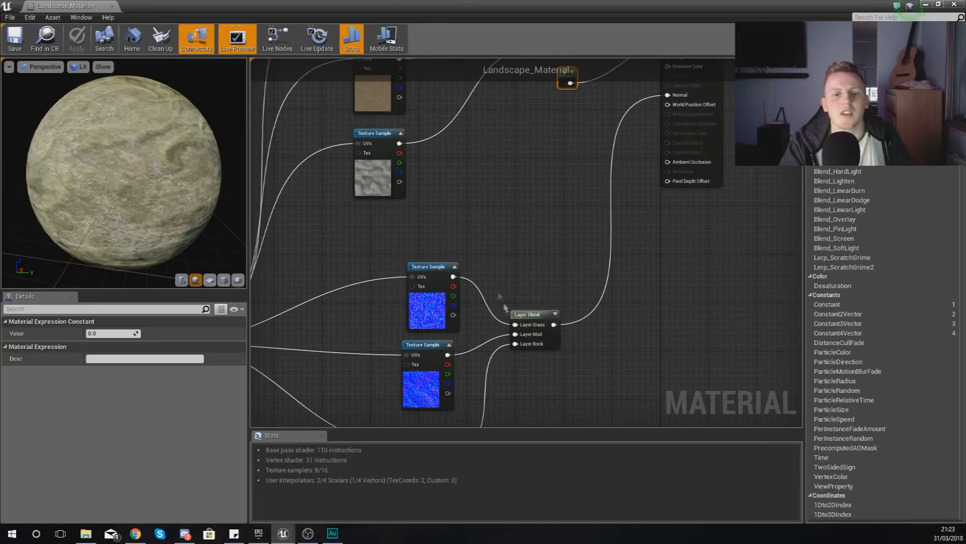
right_drag(548, 156, 552, 299)
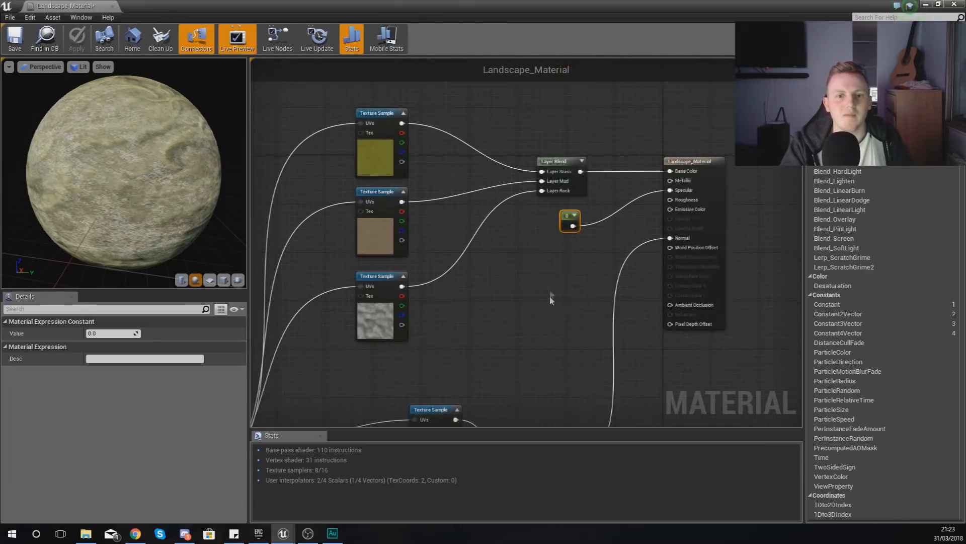
Review the Grass, Mud and Rock layer settings of the base color Layer Blend node, and return to the level
click(566, 161)
scroll(47, 469, down, 1)
scroll(108, 469, down, 3)
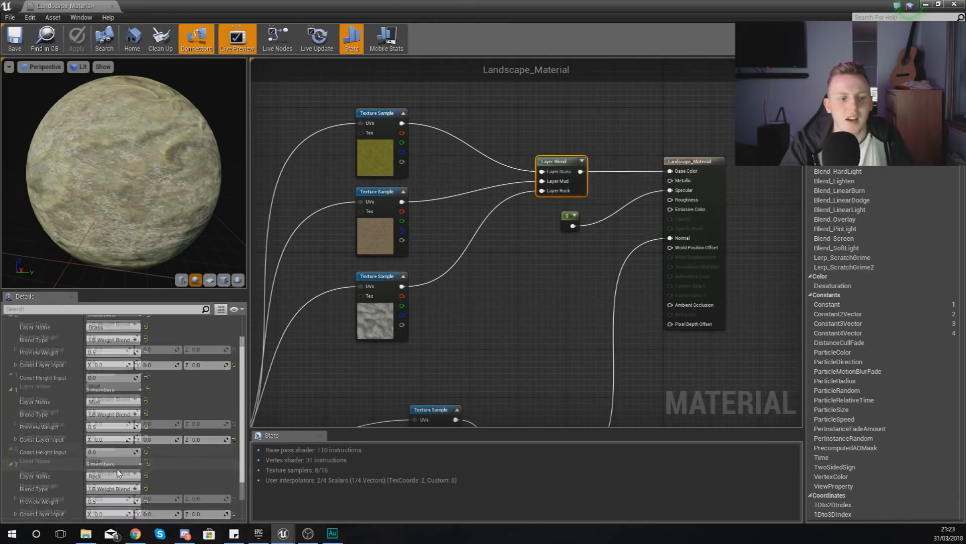
scroll(115, 472, up, 3)
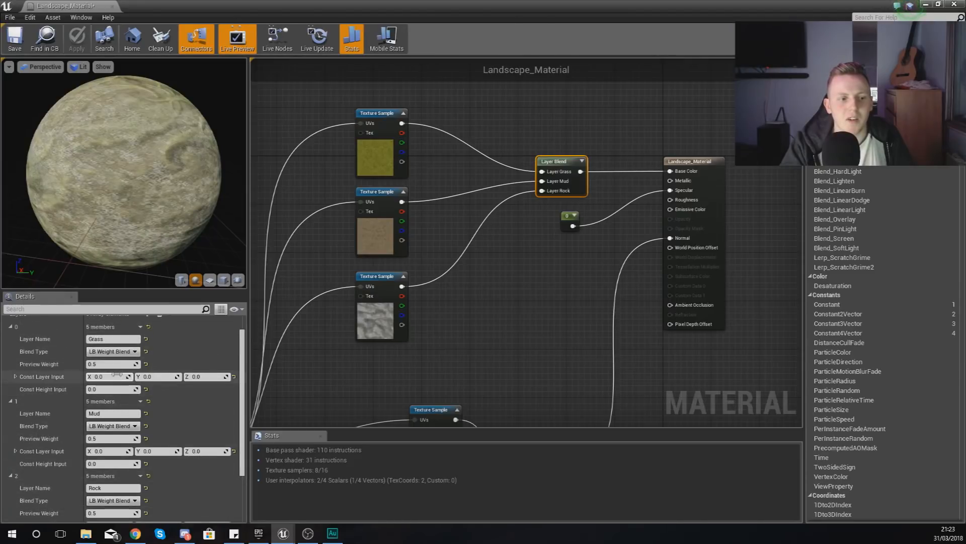
scroll(119, 442, down, 2)
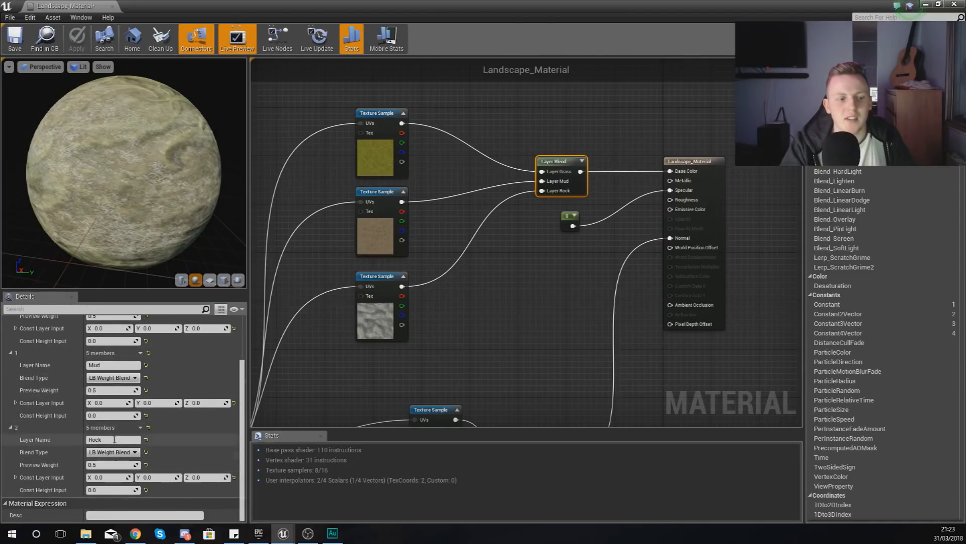
scroll(115, 389, up, 2)
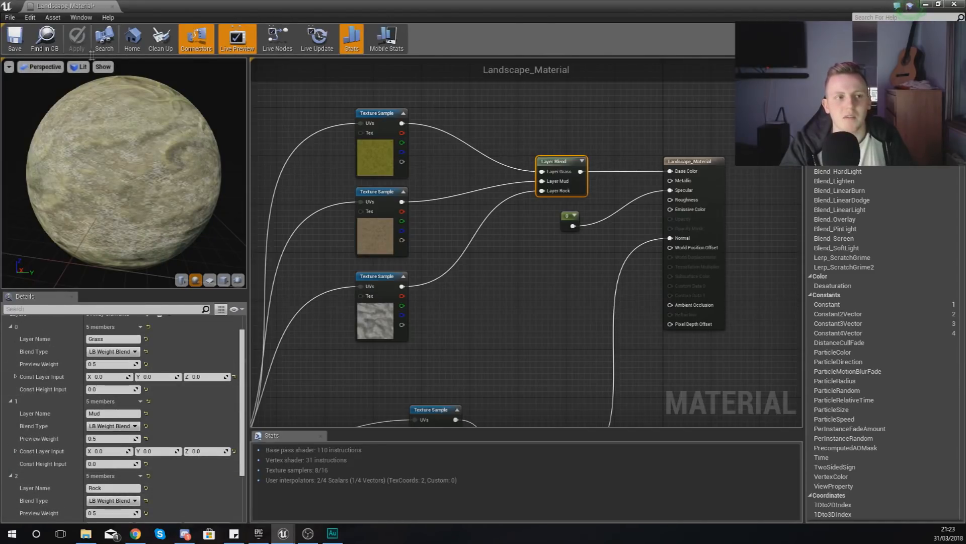
click(112, 6)
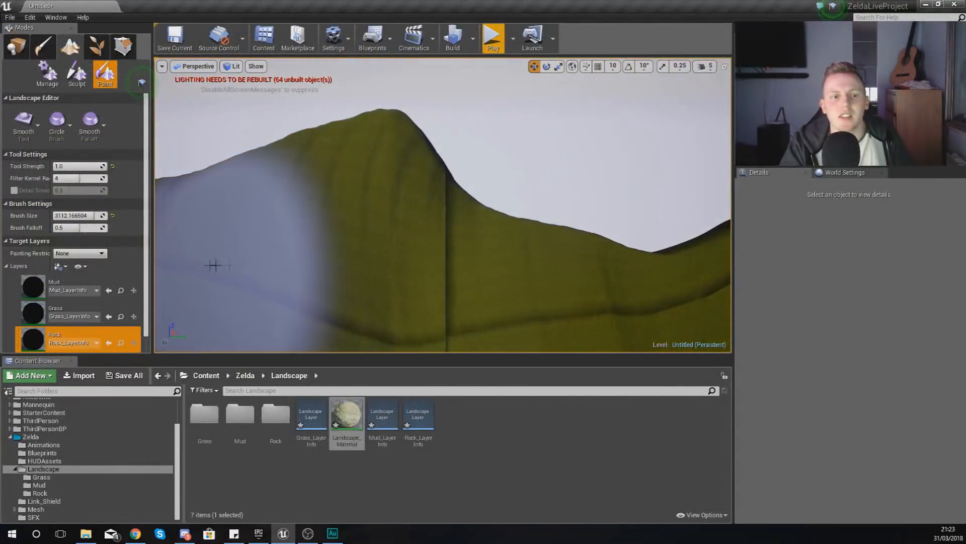
Switch from Smooth to the Paint tool and paint the Rock layer over the first stretch of mountain walls
right_drag(378, 251, 448, 290)
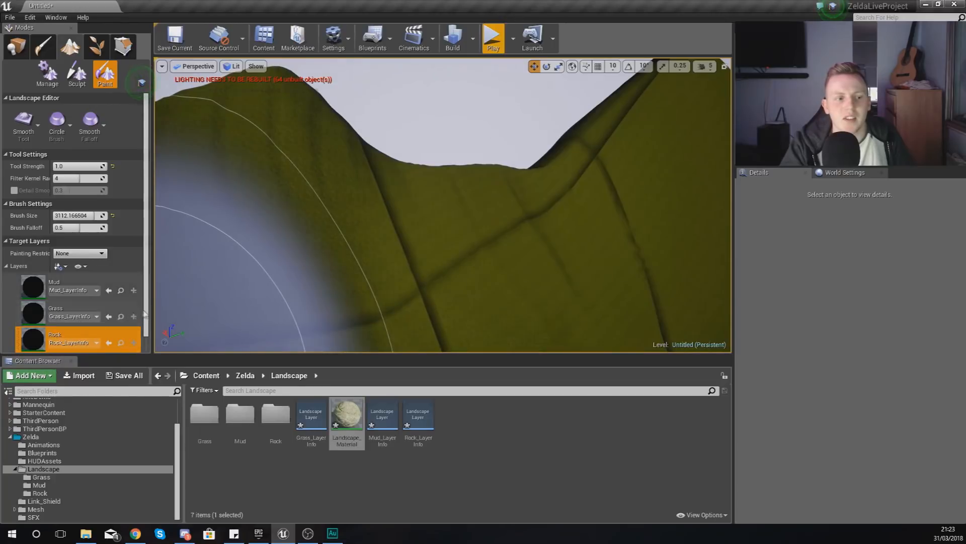
scroll(142, 313, down, 1)
mouse_move(436, 240)
right_down()
mouse_move(353, 239)
mouse_move(548, 239)
right_up()
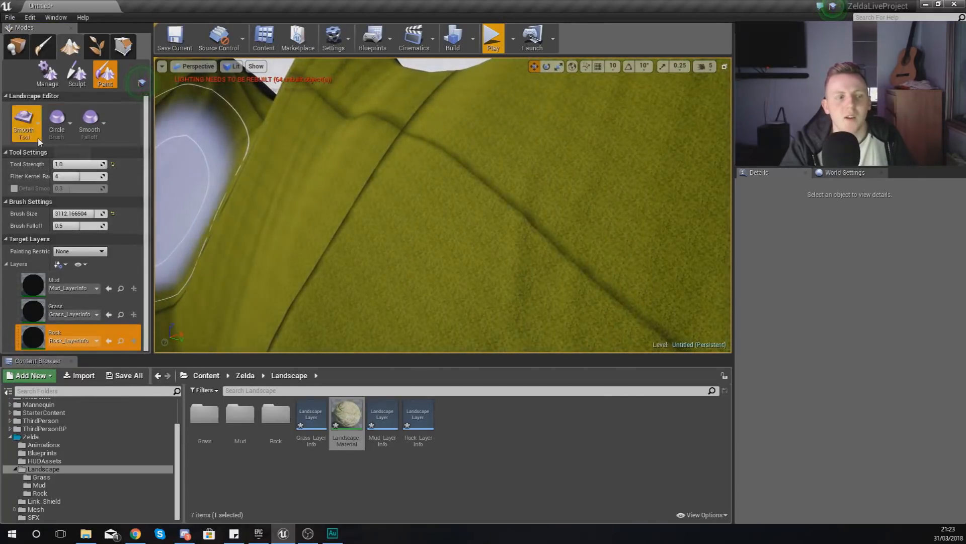
click(38, 140)
click(32, 174)
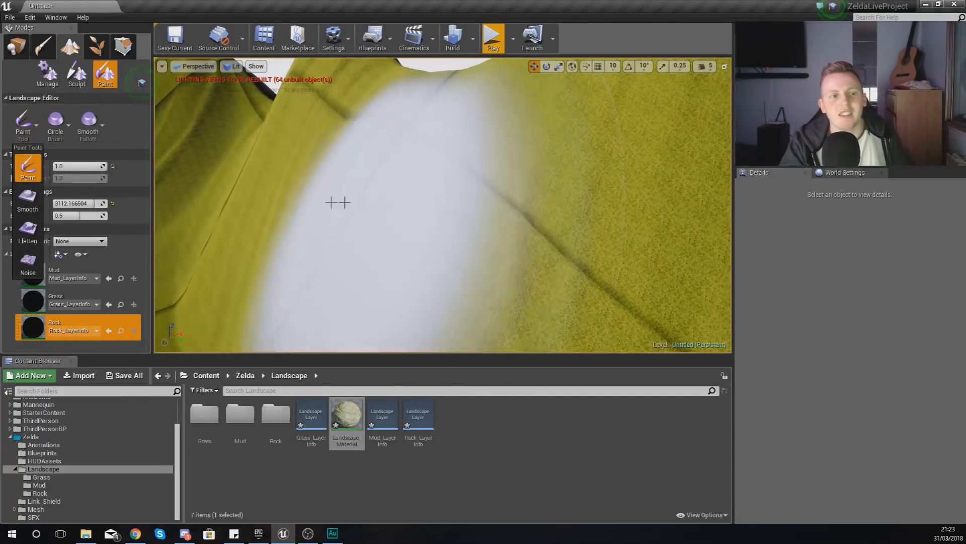
mouse_move(295, 210)
mouse_down()
mouse_move(279, 205)
mouse_move(597, 241)
mouse_move(339, 181)
mouse_up()
mouse_move(339, 181)
right_down()
mouse_move(519, 171)
mouse_move(509, 134)
right_up()
mouse_move(509, 133)
mouse_down()
mouse_move(535, 173)
mouse_move(255, 203)
mouse_move(405, 147)
mouse_move(349, 224)
mouse_move(457, 170)
mouse_move(214, 287)
mouse_up()
mouse_move(213, 287)
right_down()
mouse_move(166, 279)
mouse_move(312, 220)
right_up()
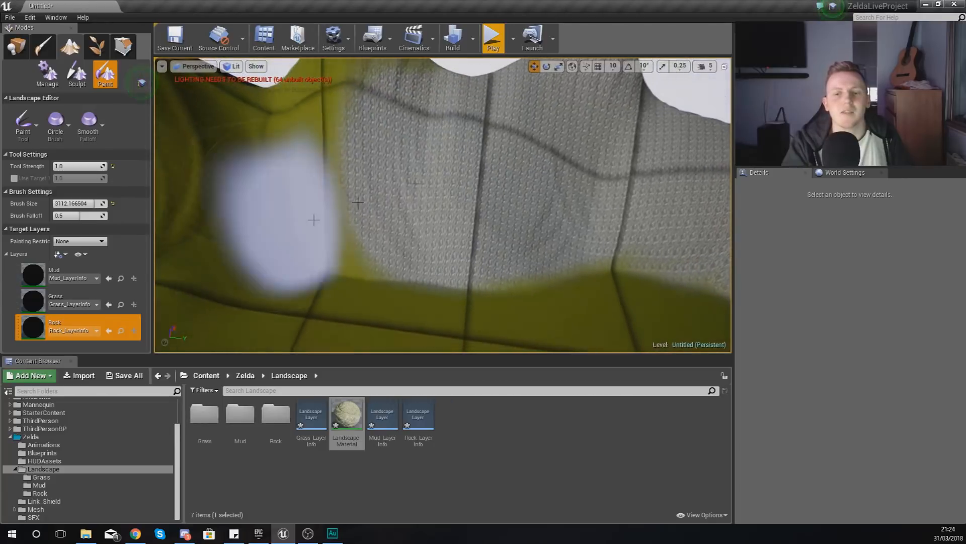
Raise the viewport camera speed and continue painting Rock along the mountain walls around the landscape
click(706, 67)
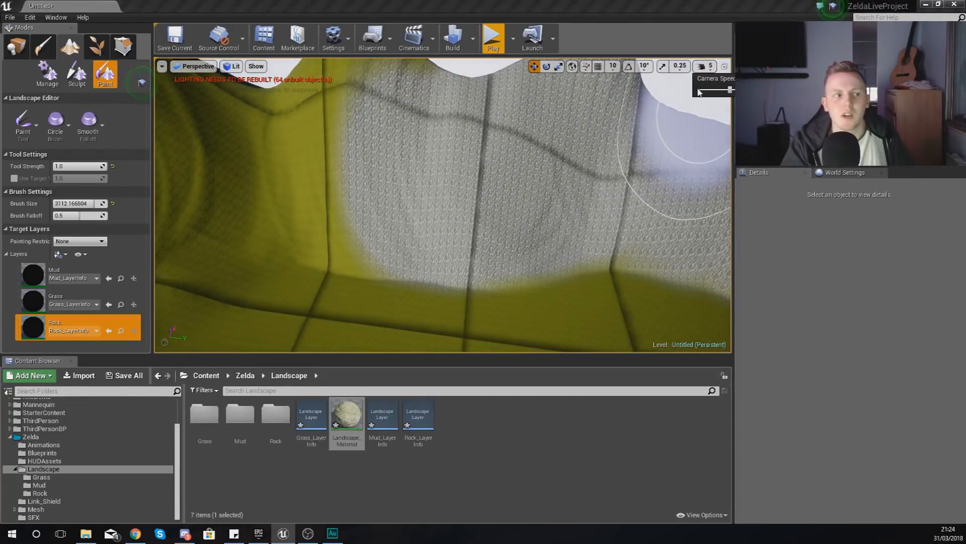
key(s)
right_drag(472, 171, 221, 216)
key(w)
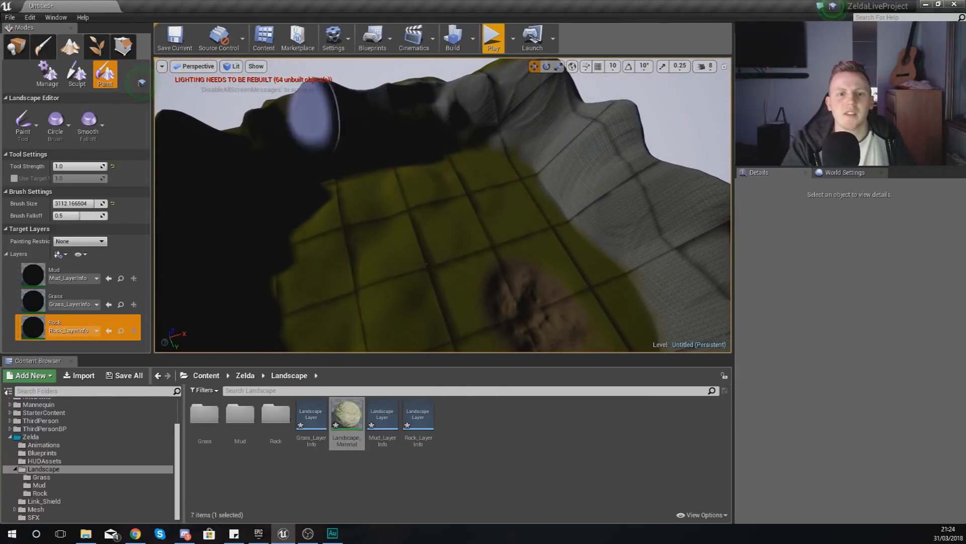
key(d)
right_drag(376, 148, 222, 156)
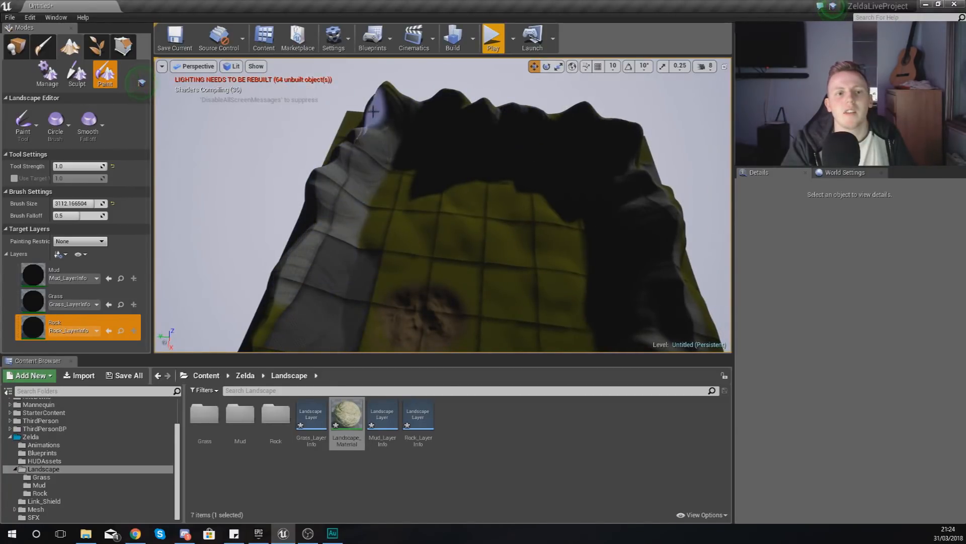
Fill the remaining grass gaps on the mountain walls and along their base near the mud mound with Rock
mouse_move(543, 109)
right_down()
mouse_move(493, 116)
mouse_move(426, 100)
mouse_move(390, 109)
mouse_move(403, 101)
mouse_move(383, 63)
mouse_move(418, 111)
right_up()
key(w)
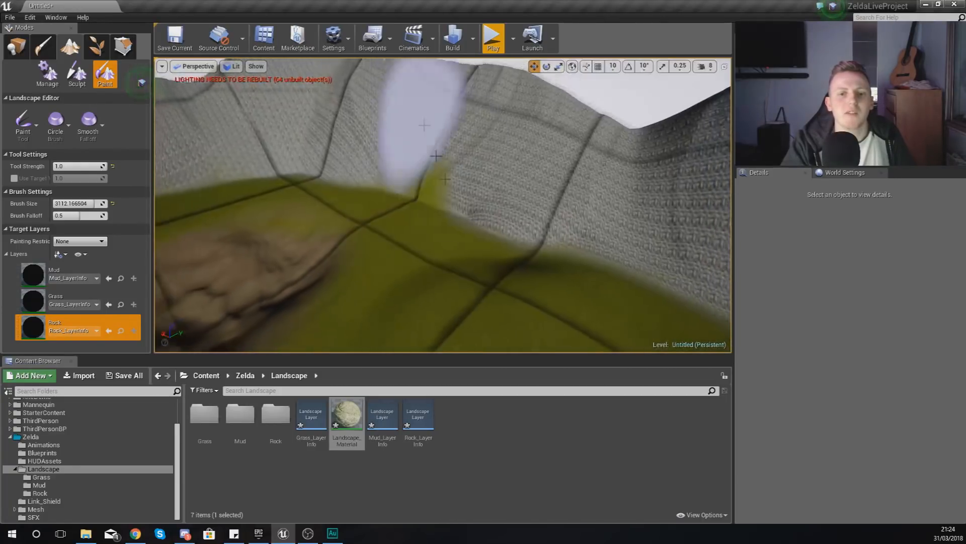
key(d)
mouse_move(519, 185)
right_down()
mouse_move(468, 187)
mouse_move(349, 145)
right_up()
right_drag(498, 215, 670, 222)
key(w)
mouse_move(443, 201)
right_down()
mouse_move(353, 141)
mouse_move(442, 200)
mouse_move(375, 189)
right_up()
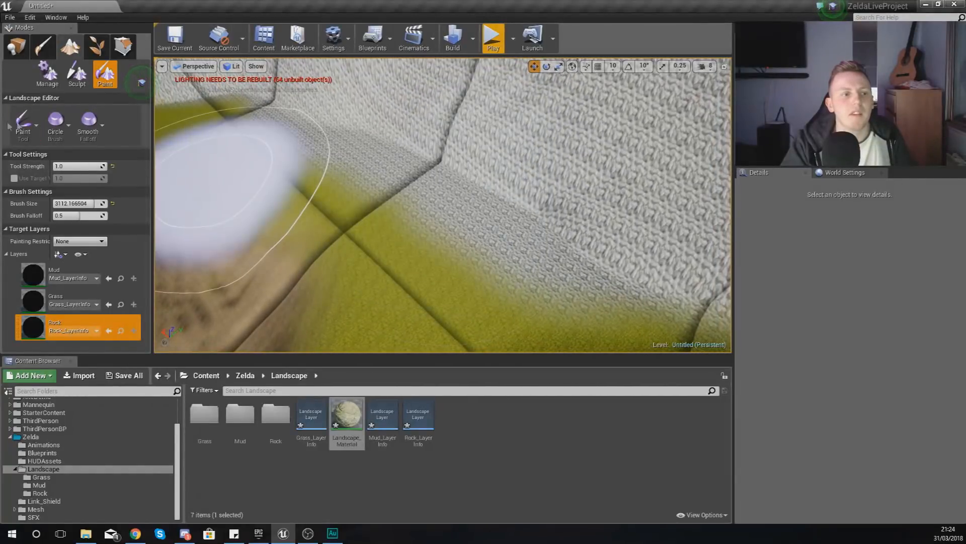
Blend the rock's lower edge into the grass near the mound using Smooth, with strength about 0.52 and brush size about 1632
click(28, 199)
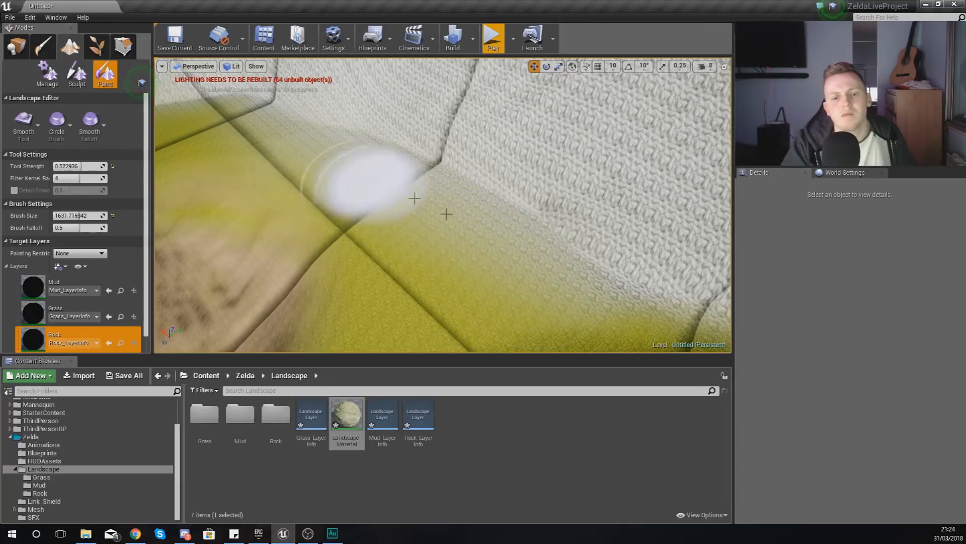
mouse_move(591, 285)
right_down()
mouse_move(559, 211)
mouse_move(554, 237)
right_up()
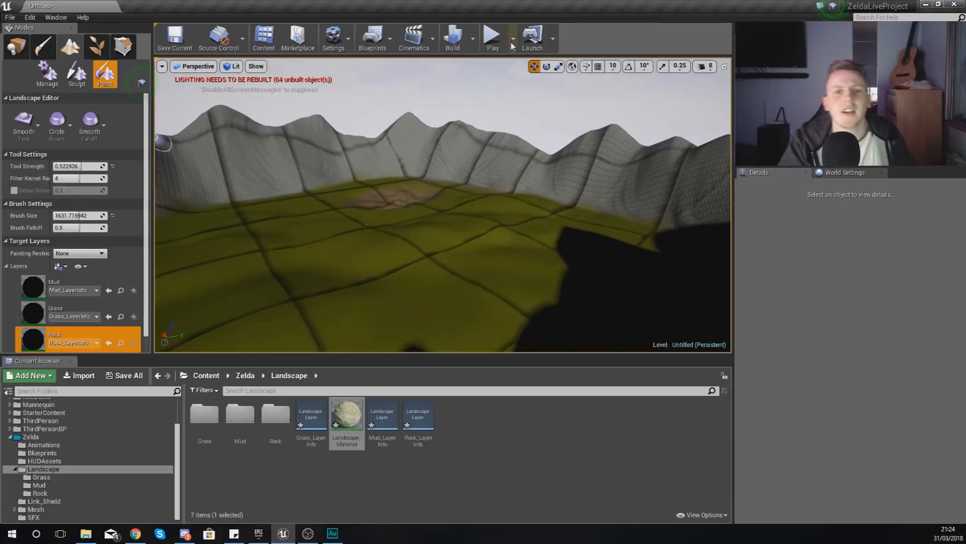
Play the level, run and jump with the character across the painted landscape, and stop the session
click(493, 41)
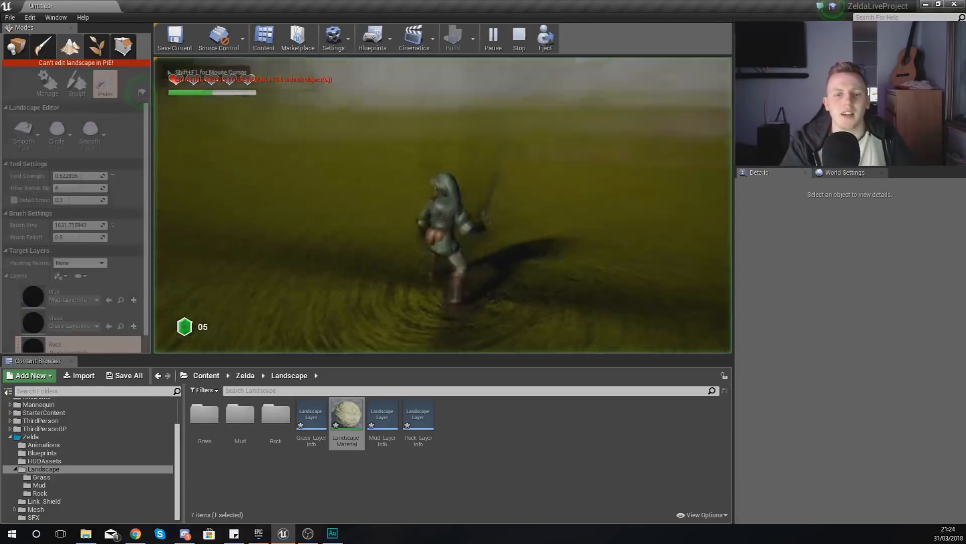
key(w)
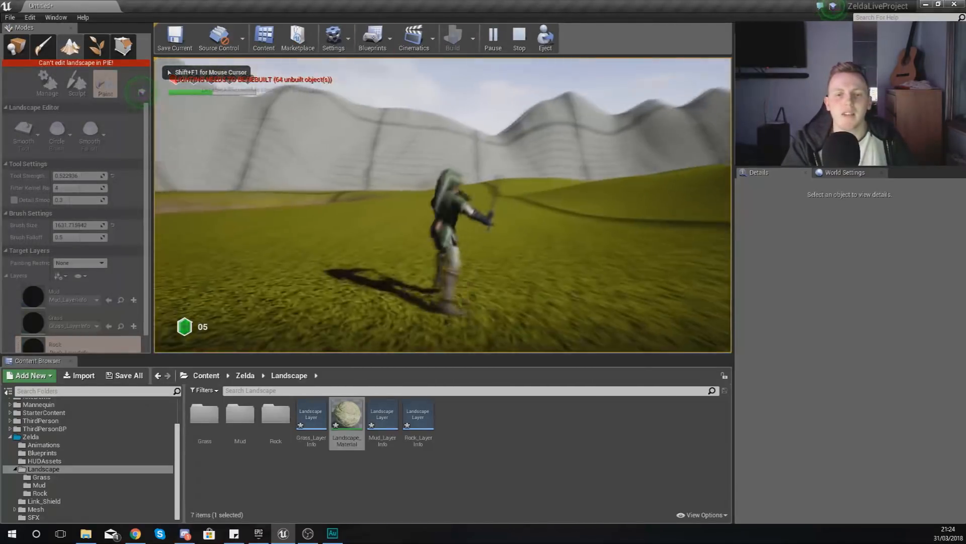
key(space)
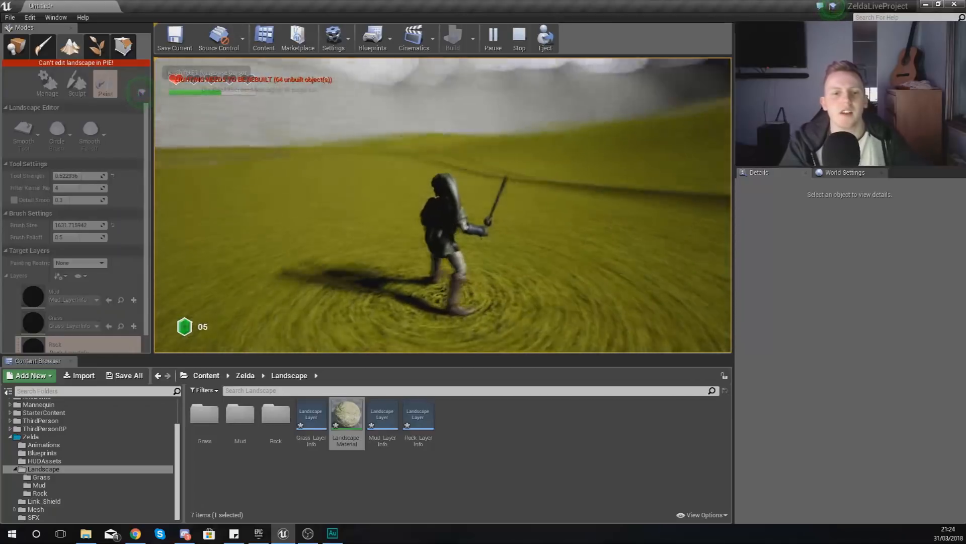
key(Escape)
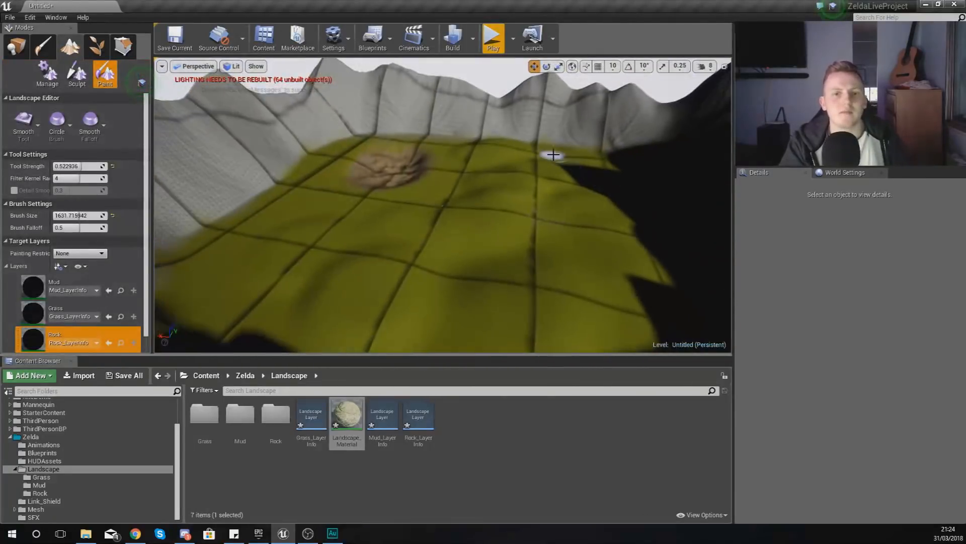
Switch to the Paint tool, target the Mud layer and paint a mud patch on the grass beside the shadowed wall
click(30, 168)
mouse_move(550, 188)
right_down()
mouse_move(654, 216)
mouse_move(614, 206)
mouse_move(578, 216)
mouse_move(634, 208)
right_up()
mouse_move(438, 304)
right_down()
mouse_move(488, 309)
mouse_move(438, 304)
mouse_move(498, 328)
mouse_move(353, 250)
right_up()
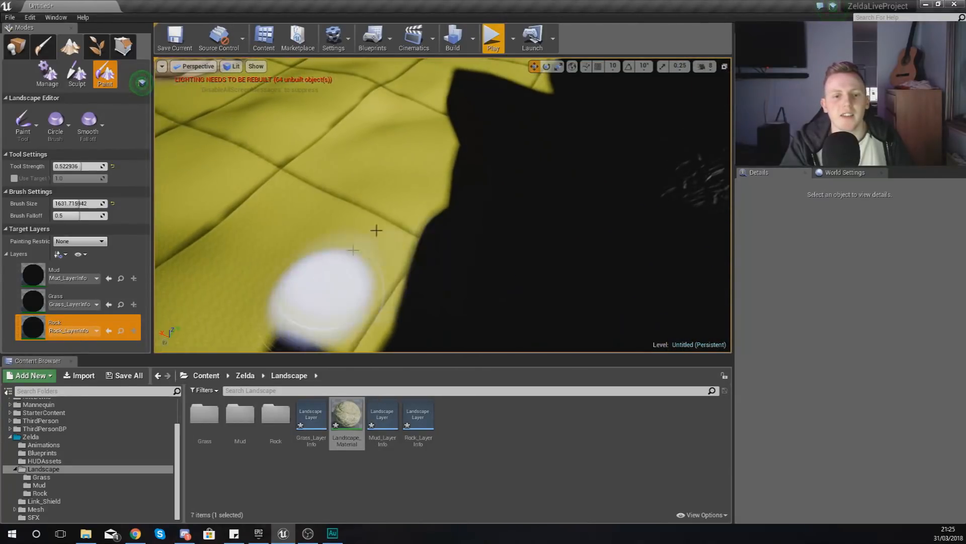
click(35, 143)
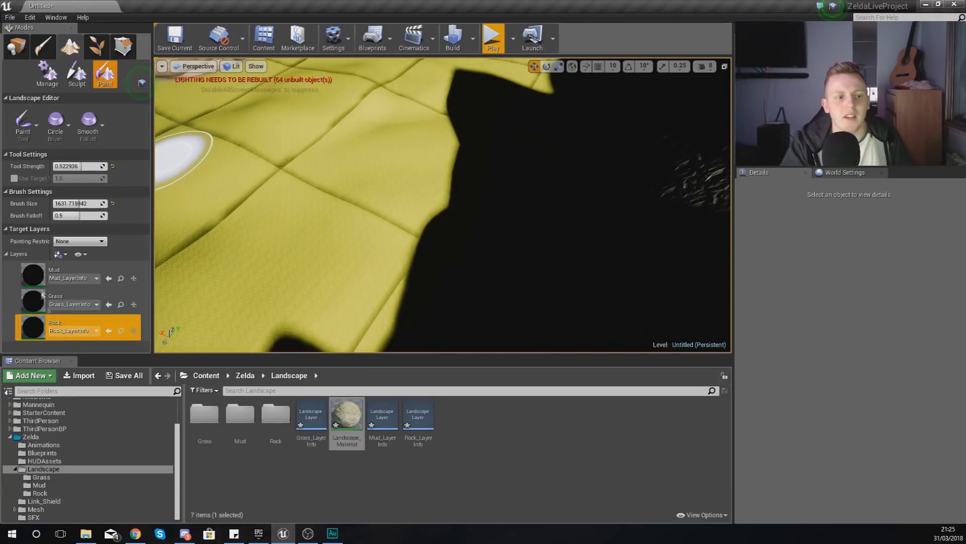
click(69, 277)
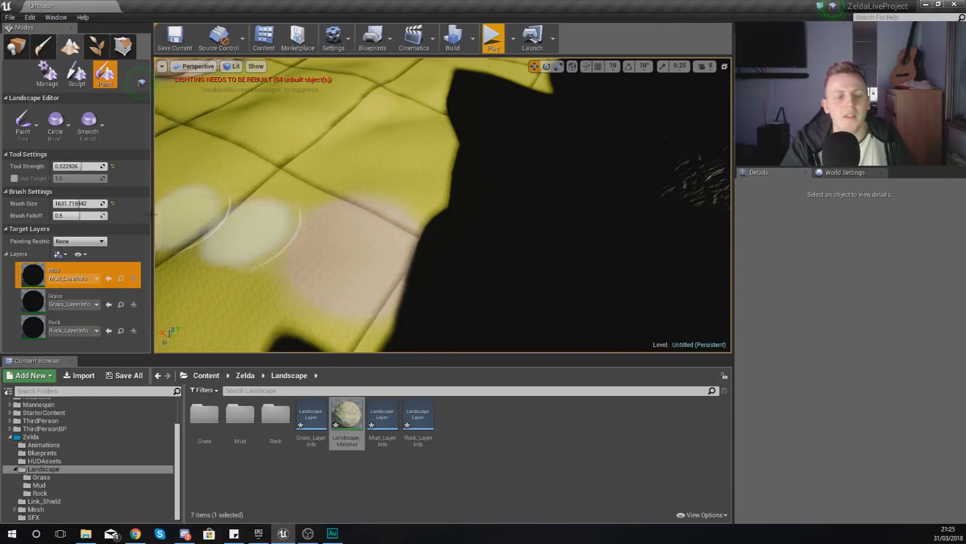
Reduce the brush size to about 451 and paint a winding Mud path from the patch across the grass, ending in a small mud clearing
mouse_move(248, 226)
right_down()
mouse_move(167, 181)
mouse_move(332, 333)
right_up()
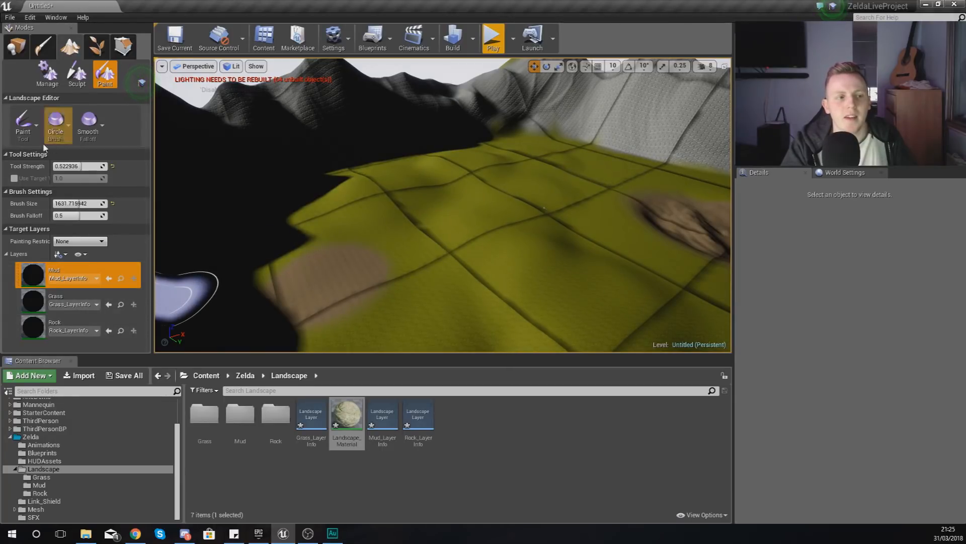
drag(79, 203, 64, 203)
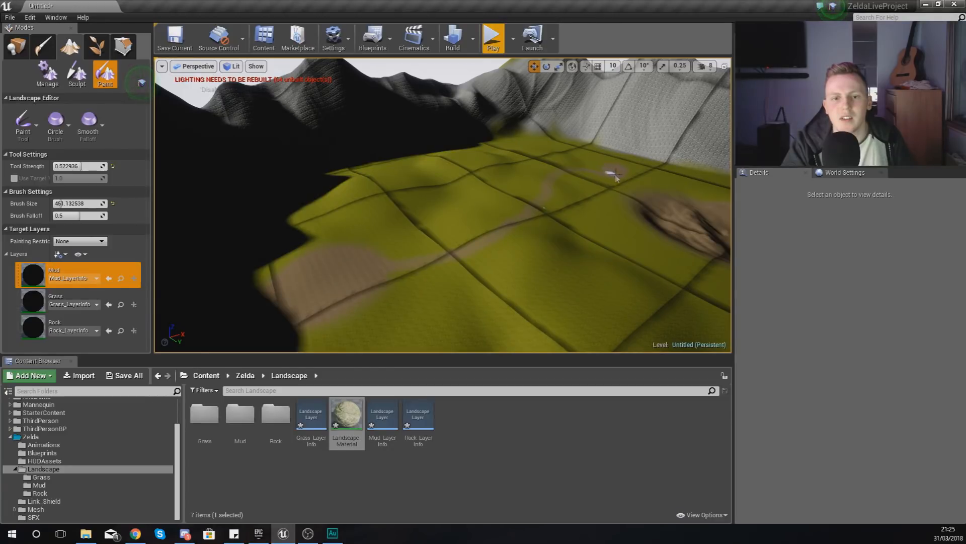
key(w)
mouse_move(610, 170)
right_down()
mouse_move(610, 211)
mouse_move(611, 171)
mouse_move(584, 184)
mouse_move(584, 242)
mouse_move(611, 168)
right_up()
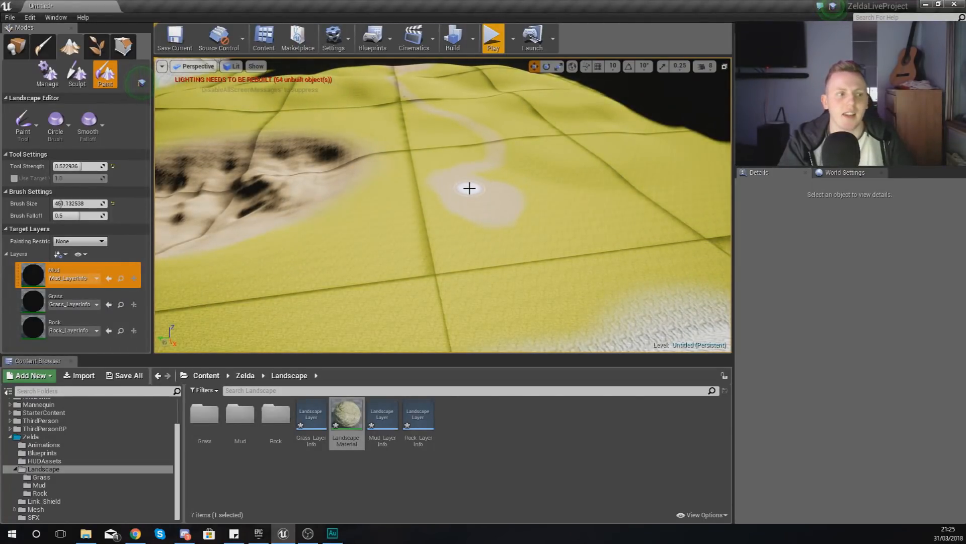
Examine the painted mud path, its end clearing and the surrounding rock walls from close up and from across the landscape
key(w)
right_drag(462, 196, 197, 124)
key(w)
key(s)
right_drag(487, 161, 487, 197)
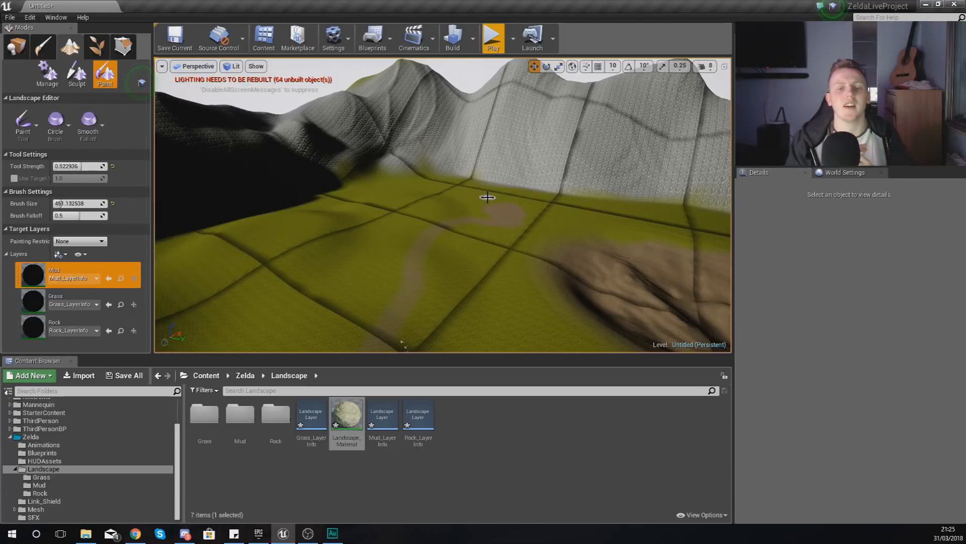
mouse_move(436, 196)
right_down()
mouse_move(368, 186)
mouse_move(342, 192)
mouse_move(332, 212)
mouse_move(272, 212)
mouse_move(201, 196)
mouse_move(201, 171)
mouse_move(201, 211)
mouse_move(663, 236)
right_up()
key(w)
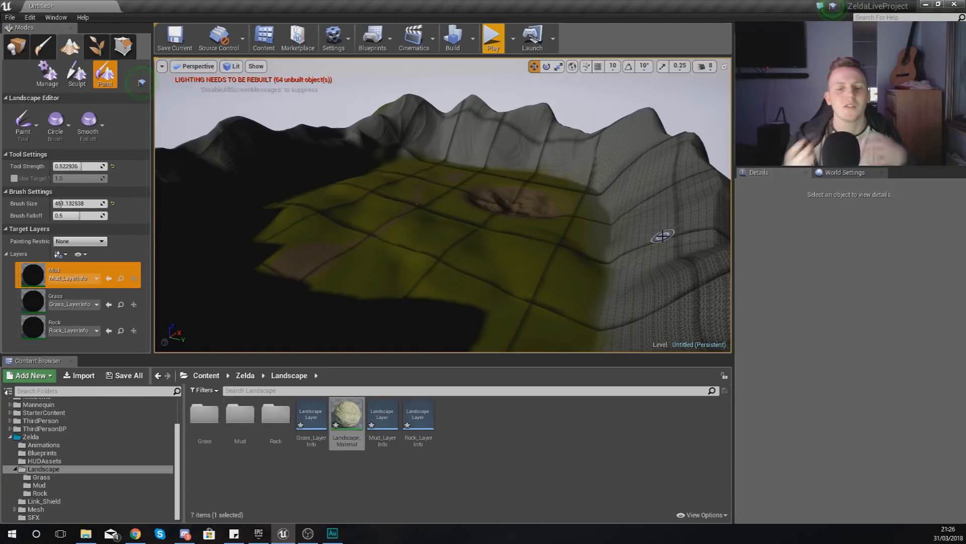
right_drag(671, 238, 671, 222)
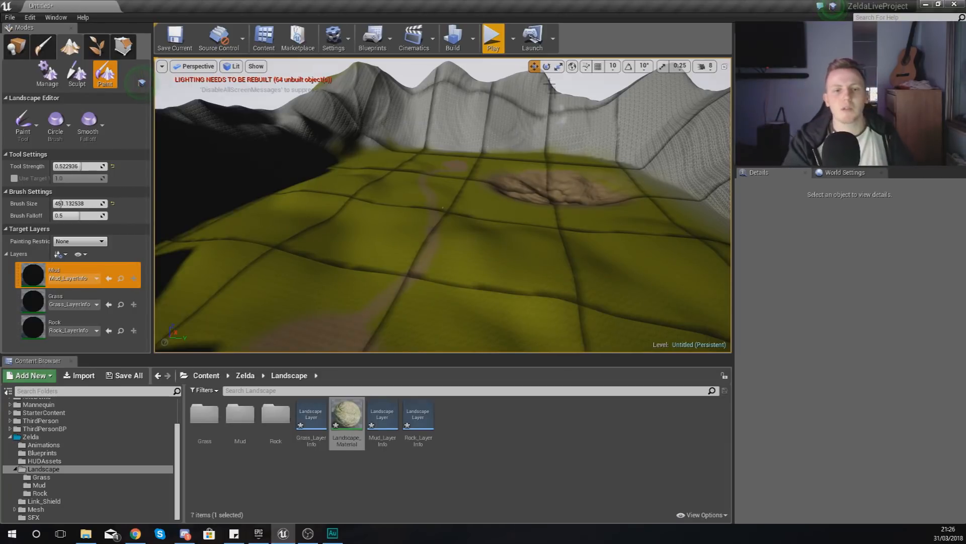
Play the level, run the character along the mud path in both directions, and stop the session
click(500, 49)
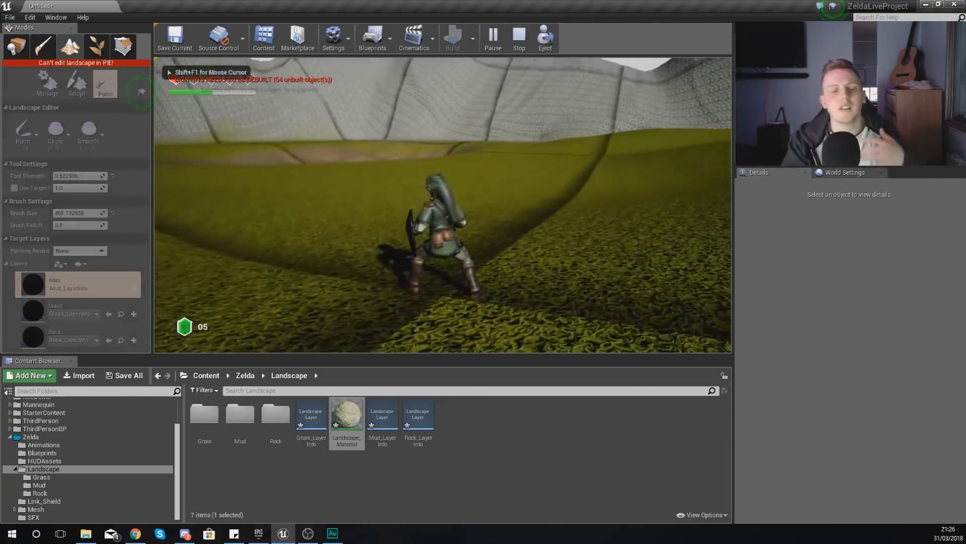
key(w)
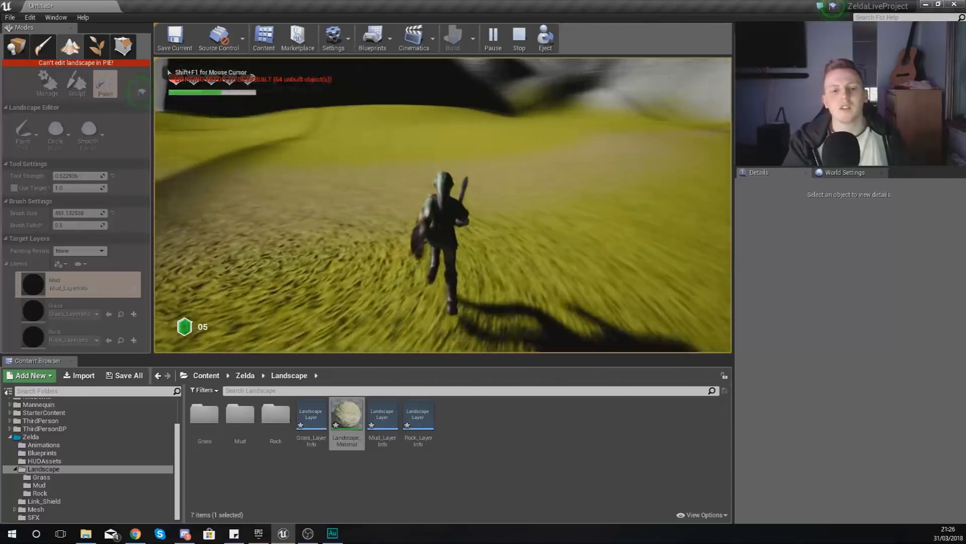
key(s)
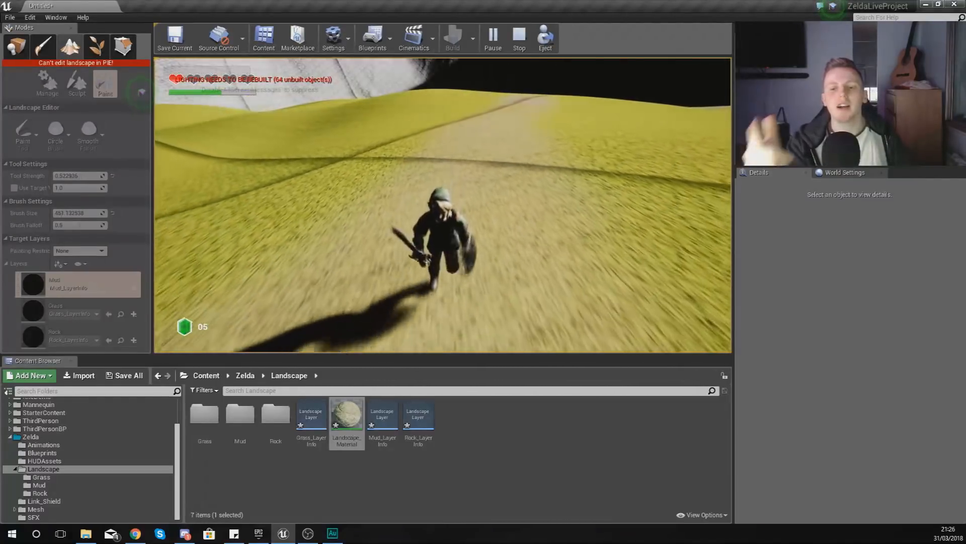
key(Escape)
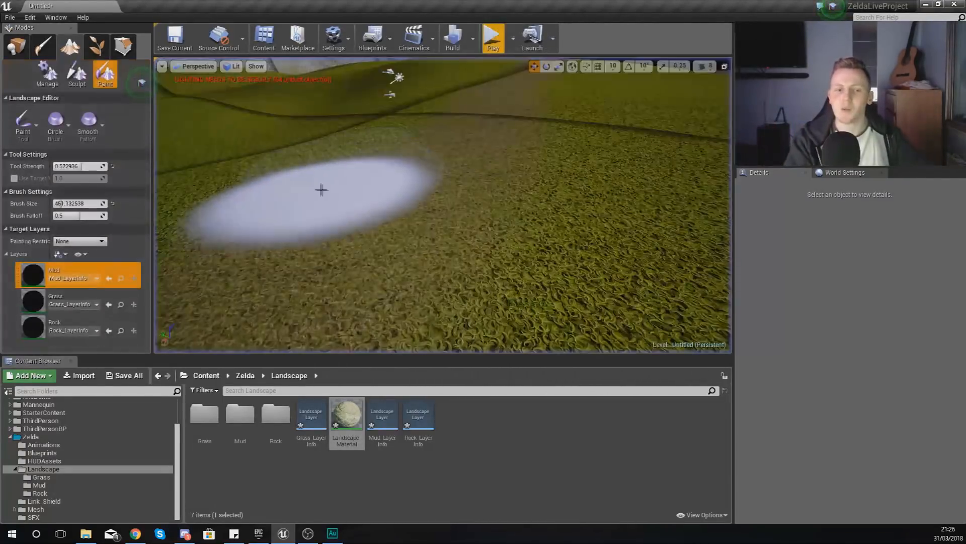